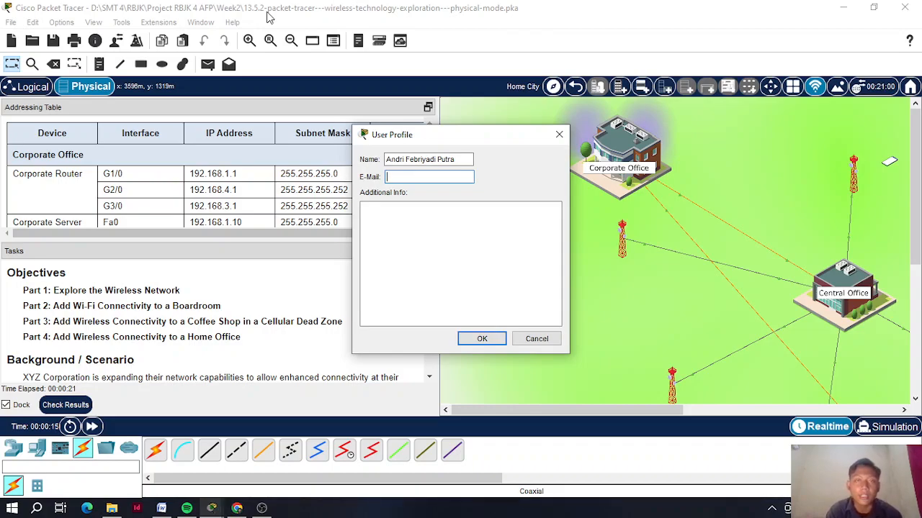
- Enter the user's e-mail address in the User Profile and confirm it to close the profile
key(Return)
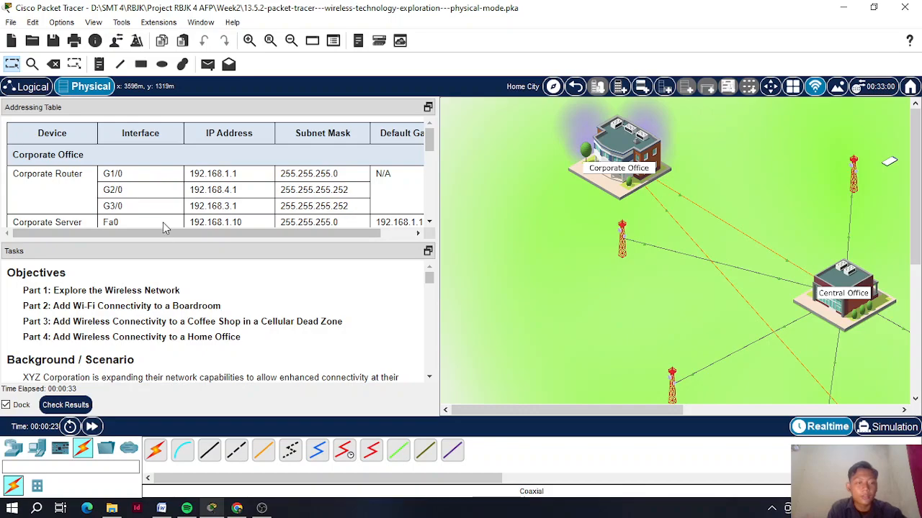
scroll(164, 216, down, 5)
scroll(216, 216, up, 5)
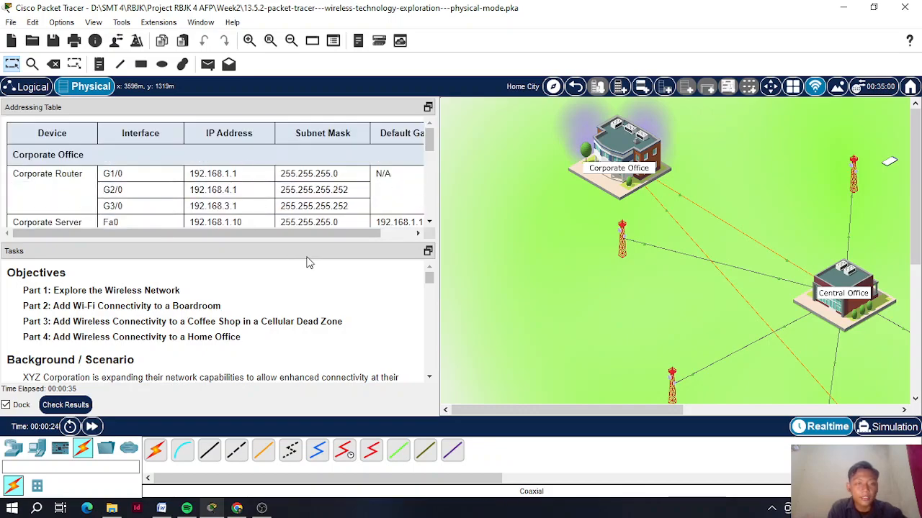
drag(549, 411, 644, 411)
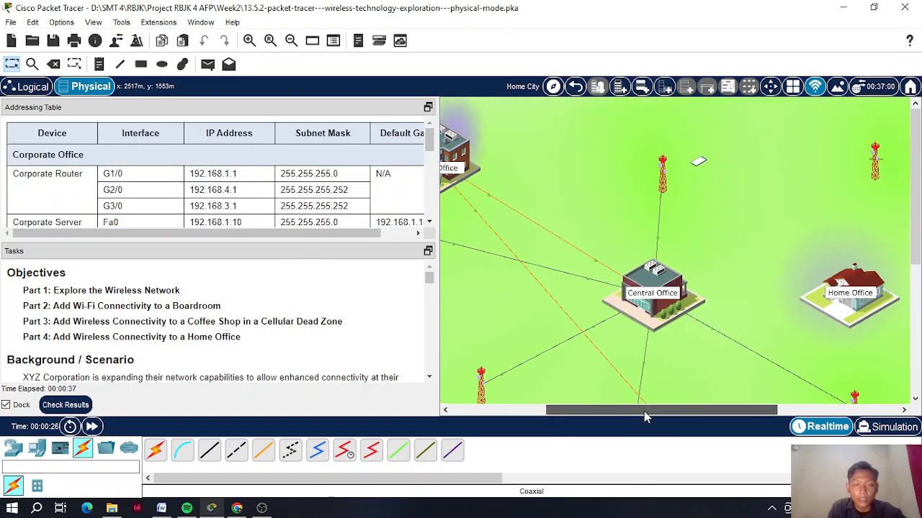
scroll(233, 343, down, 5)
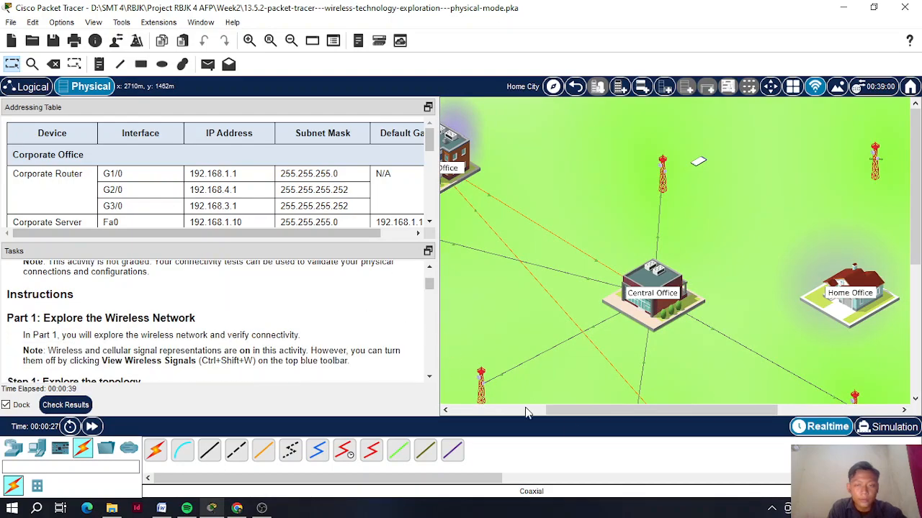
drag(553, 409, 501, 409)
scroll(556, 331, down, 3)
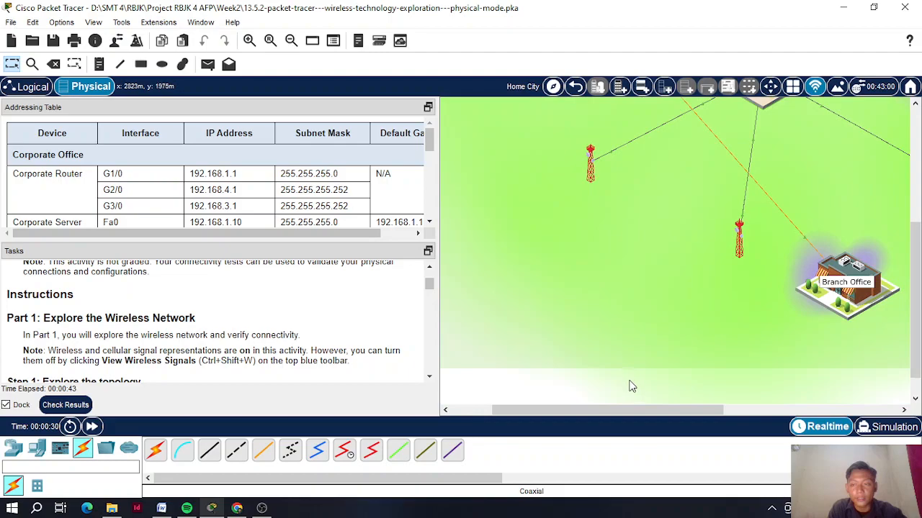
scroll(630, 386, up, 3)
drag(638, 410, 776, 391)
scroll(785, 284, up, 3)
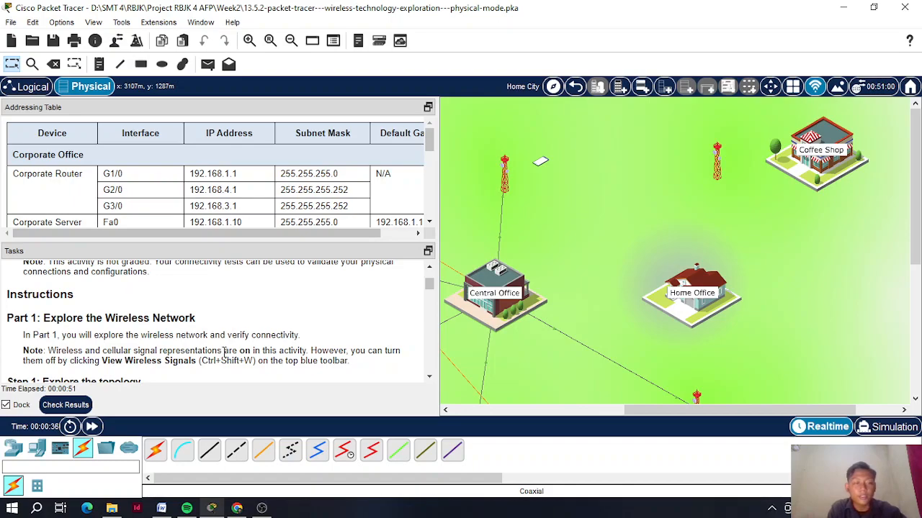
scroll(429, 284, up, 3)
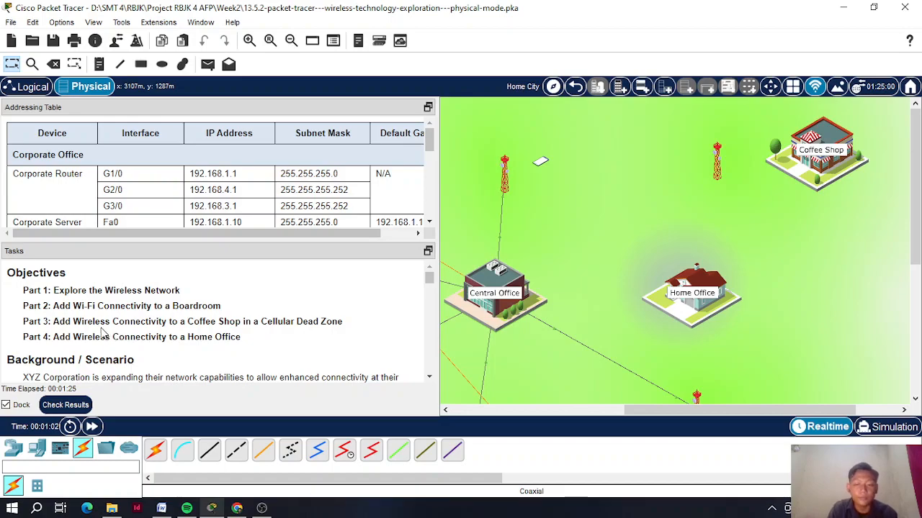
scroll(115, 327, down, 1)
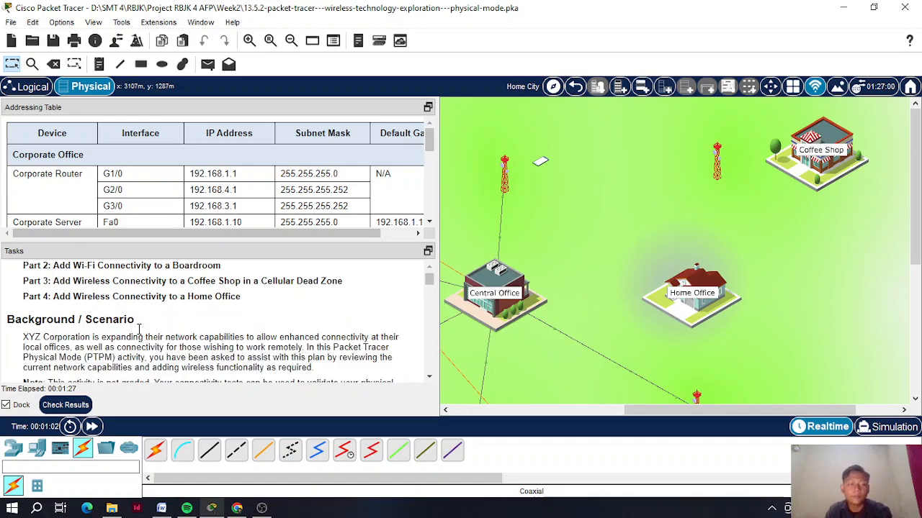
scroll(134, 317, down, 1)
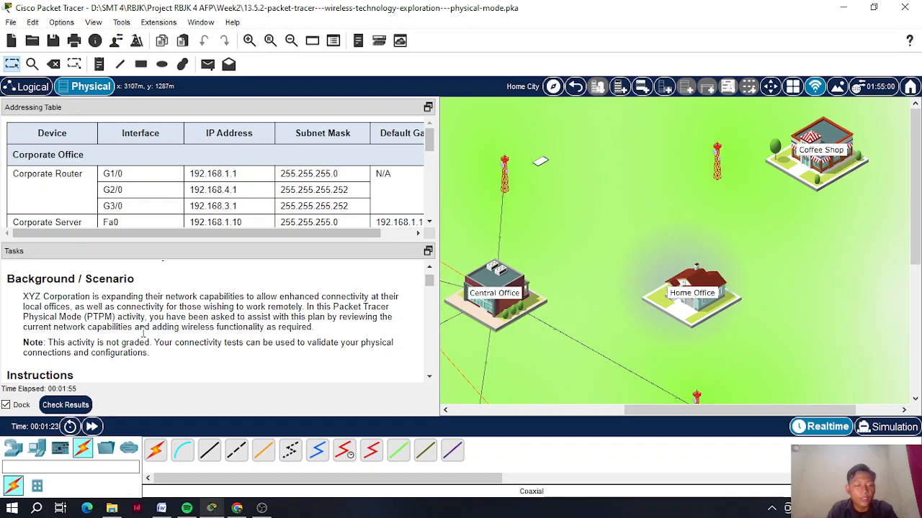
scroll(119, 341, down, 1)
drag(52, 303, 150, 312)
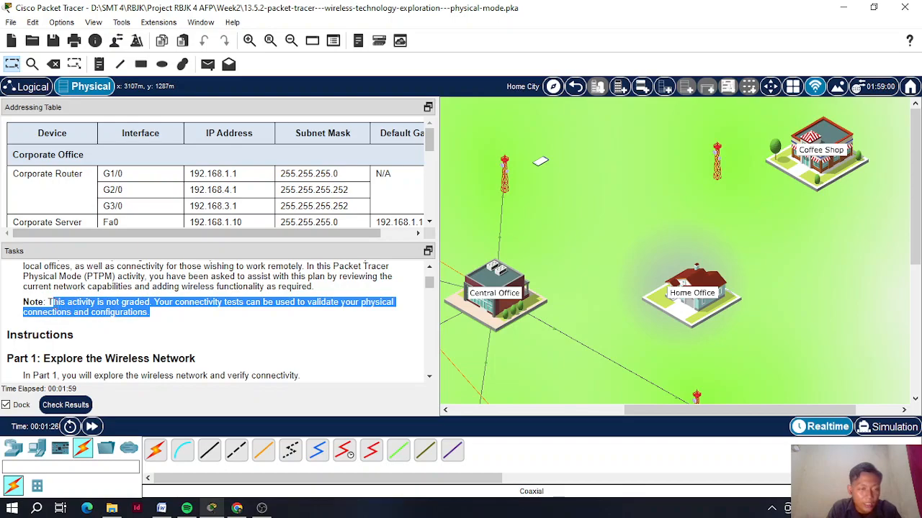
drag(48, 303, 153, 313)
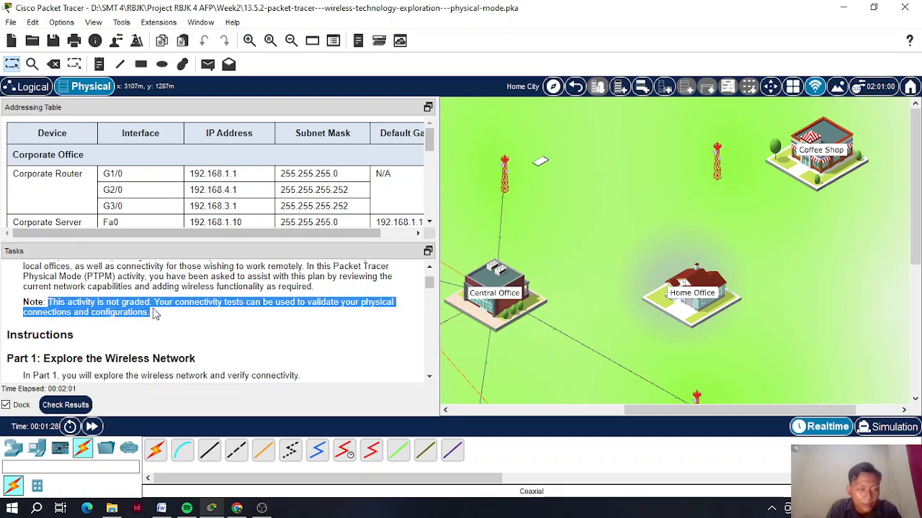
scroll(301, 311, down, 3)
scroll(333, 296, down, 5)
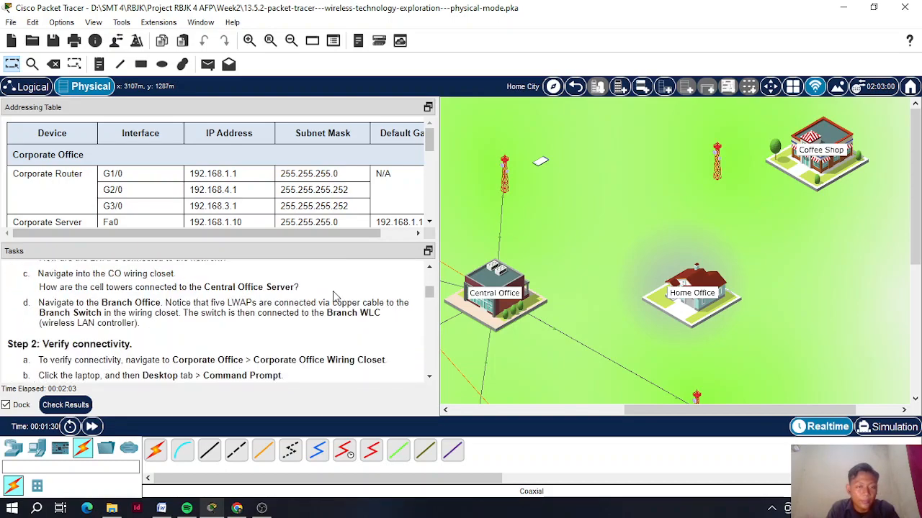
drag(429, 296, 430, 366)
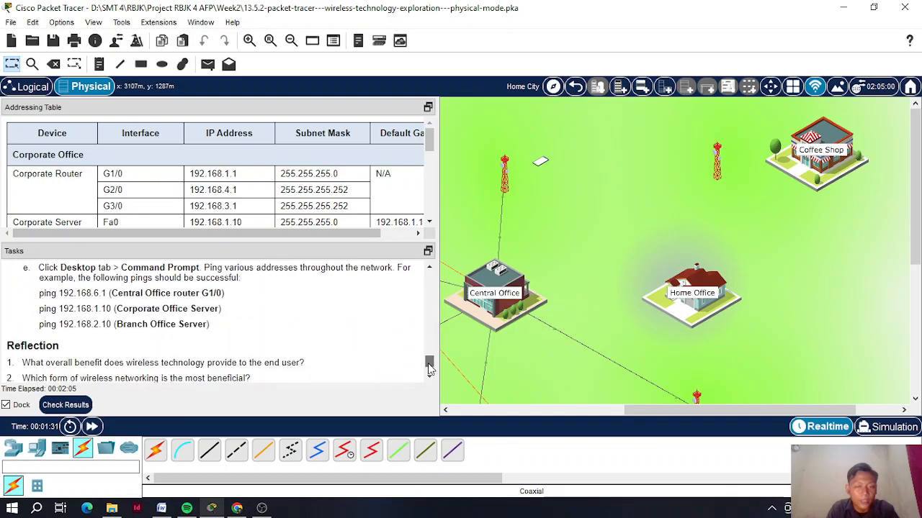
scroll(141, 326, down, 3)
scroll(64, 300, down, 1)
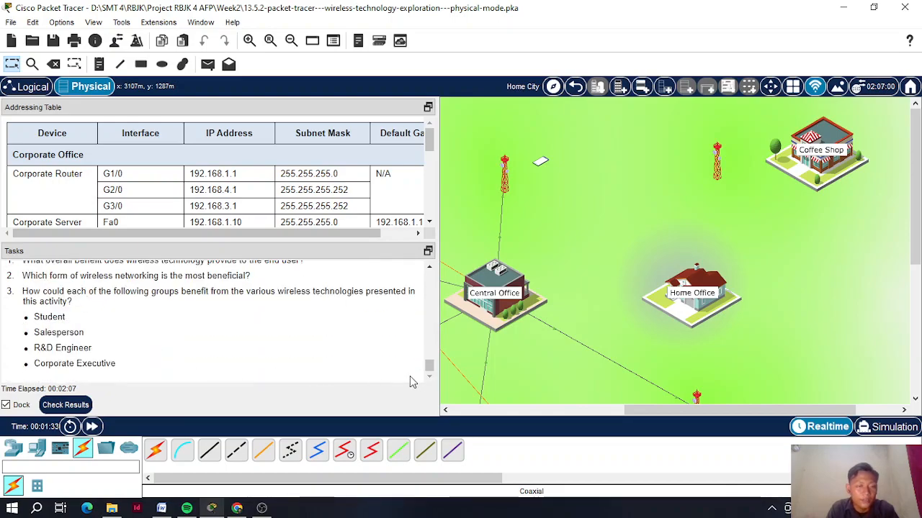
scroll(319, 345, up, 3)
scroll(319, 345, down, 2)
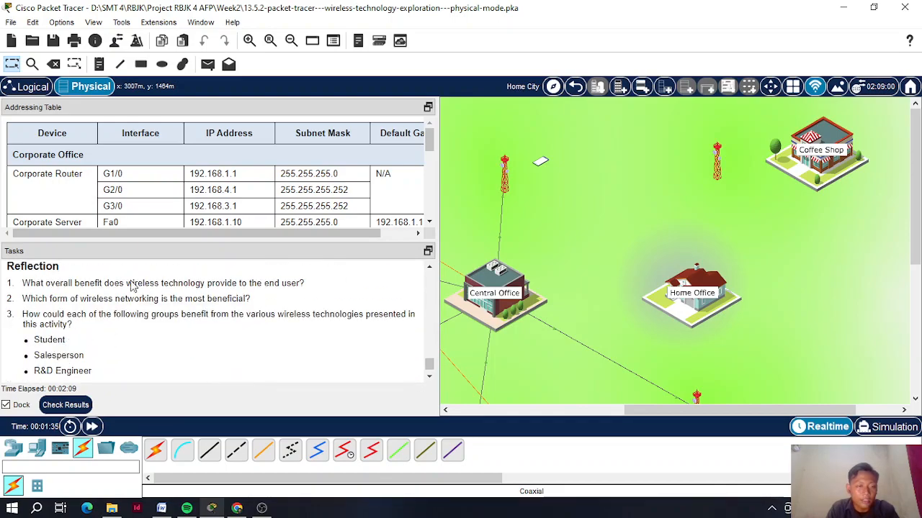
drag(430, 364, 430, 277)
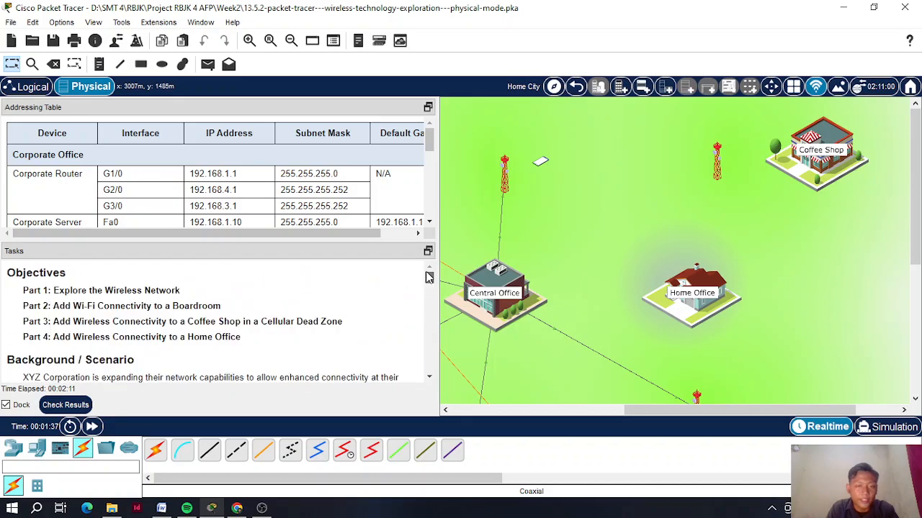
scroll(243, 317, down, 6)
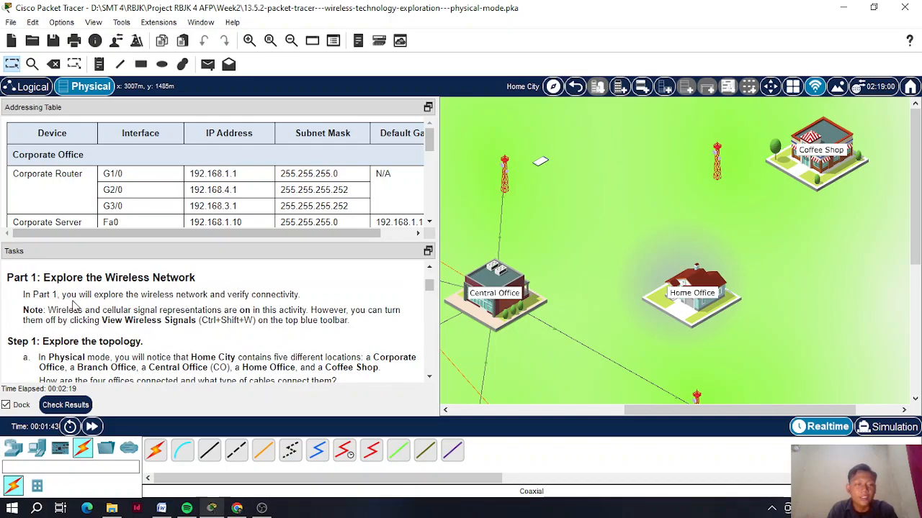
drag(48, 311, 70, 310)
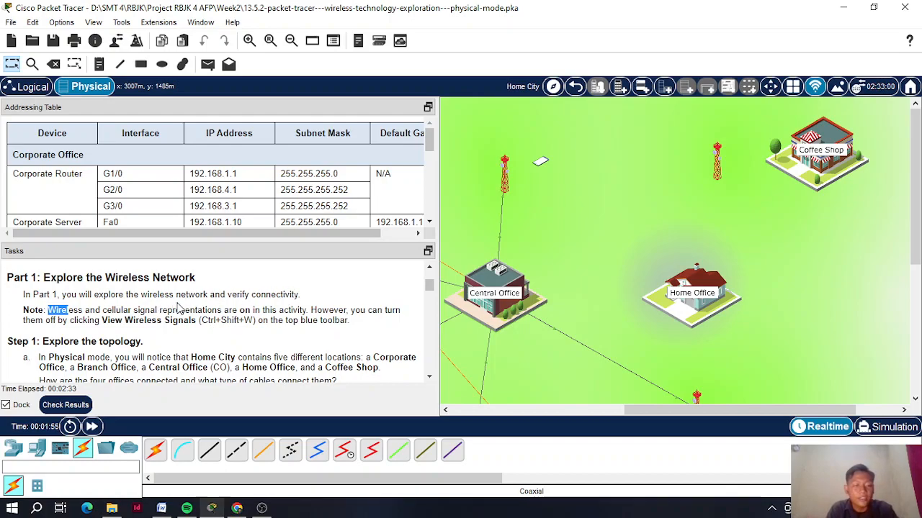
- Hide the wireless signal coverage on the Home City map, then show it again
click(815, 87)
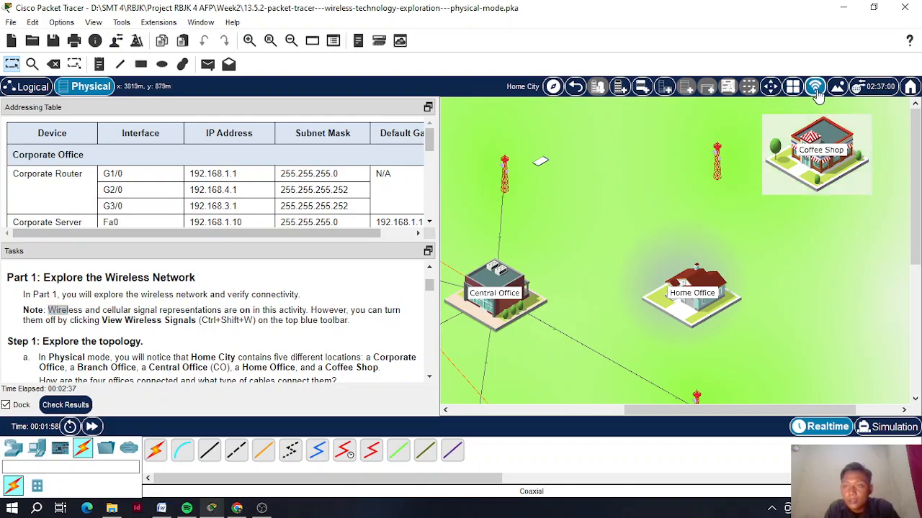
click(816, 92)
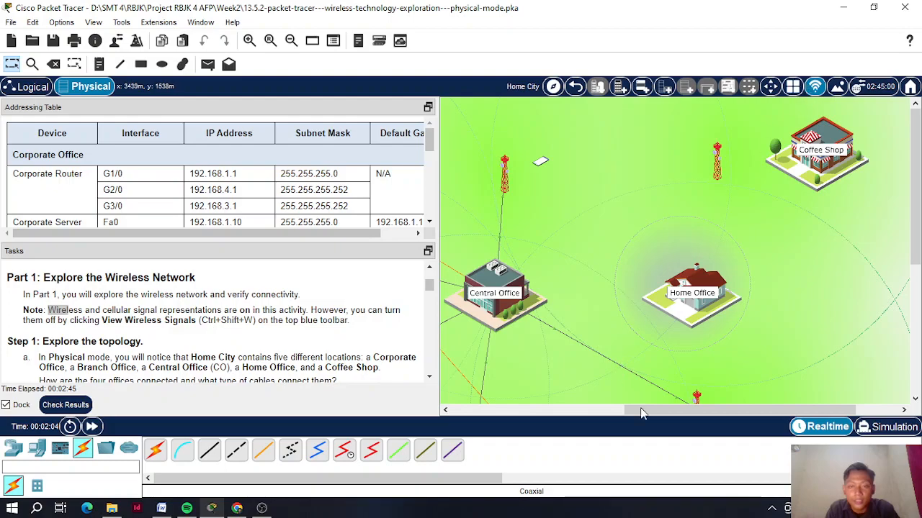
drag(652, 410, 622, 409)
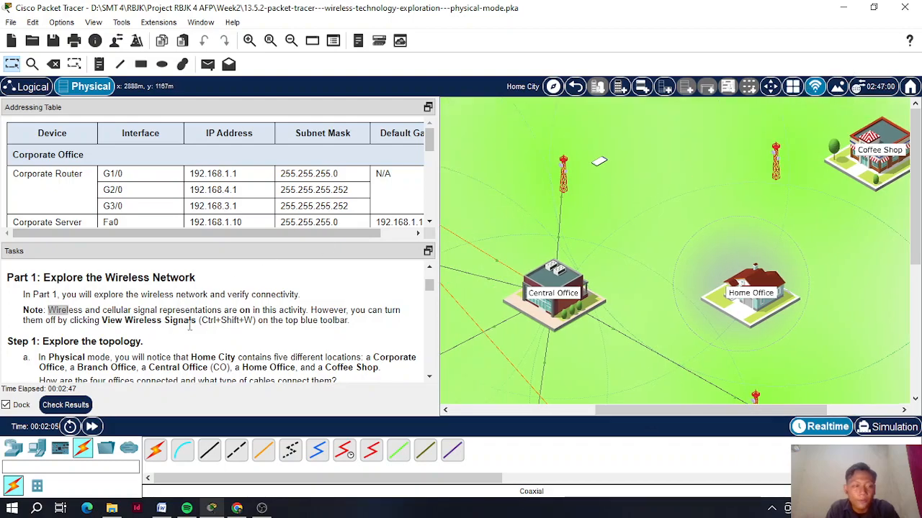
scroll(188, 324, down, 1)
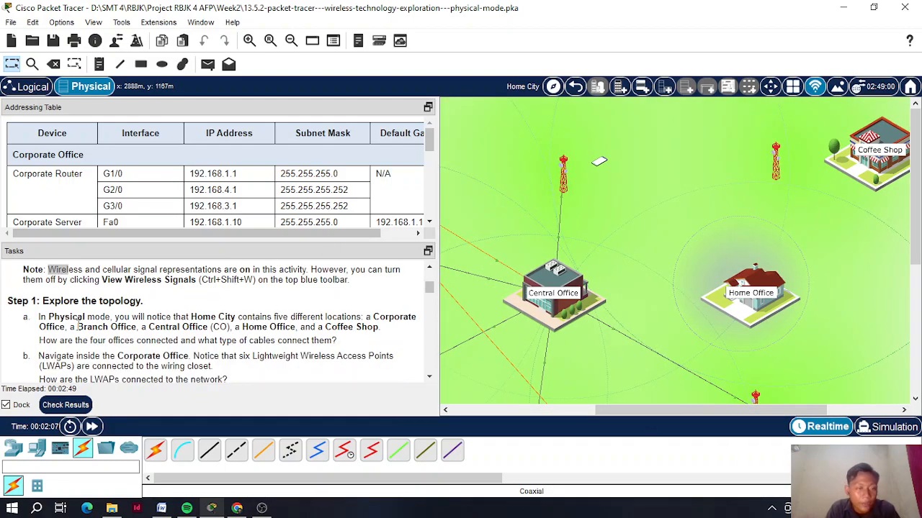
scroll(24, 298, down, 1)
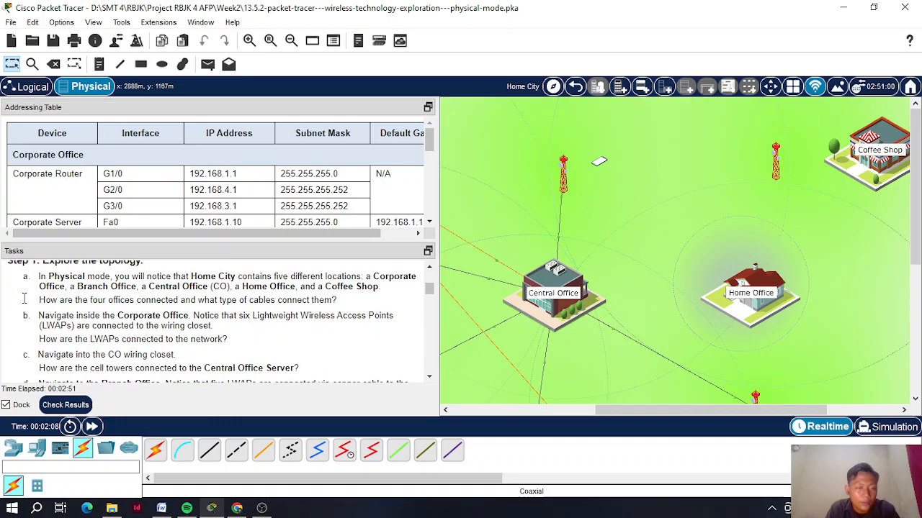
scroll(24, 298, up, 1)
- Highlight the Step 1 heading and the question about how the four offices connect
drag(7, 302, 144, 302)
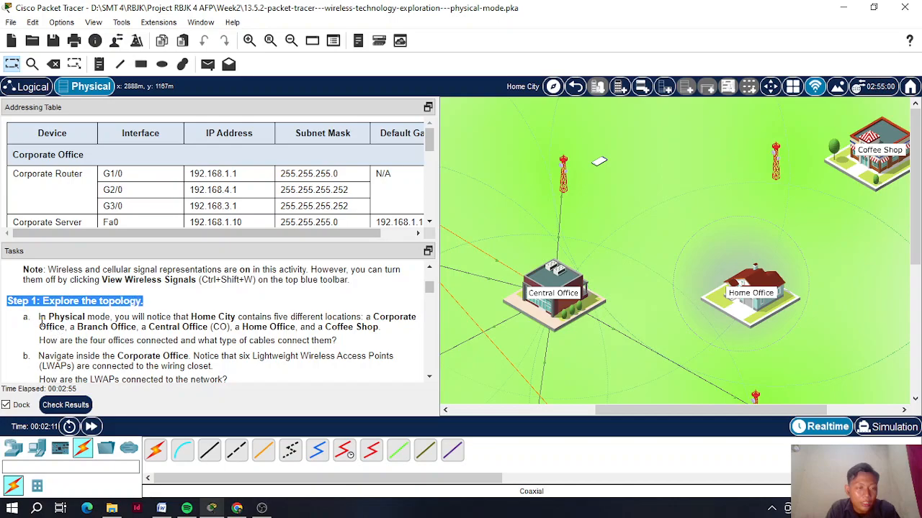
click(75, 321)
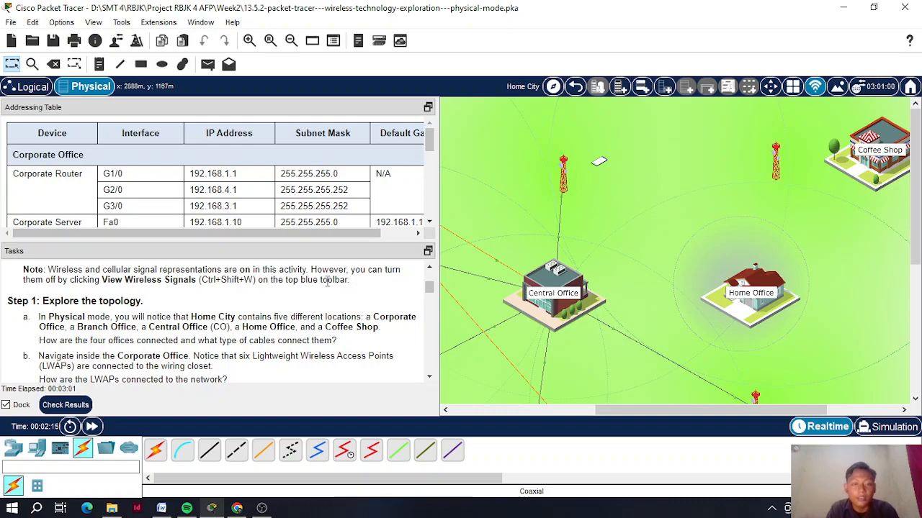
drag(630, 417, 540, 410)
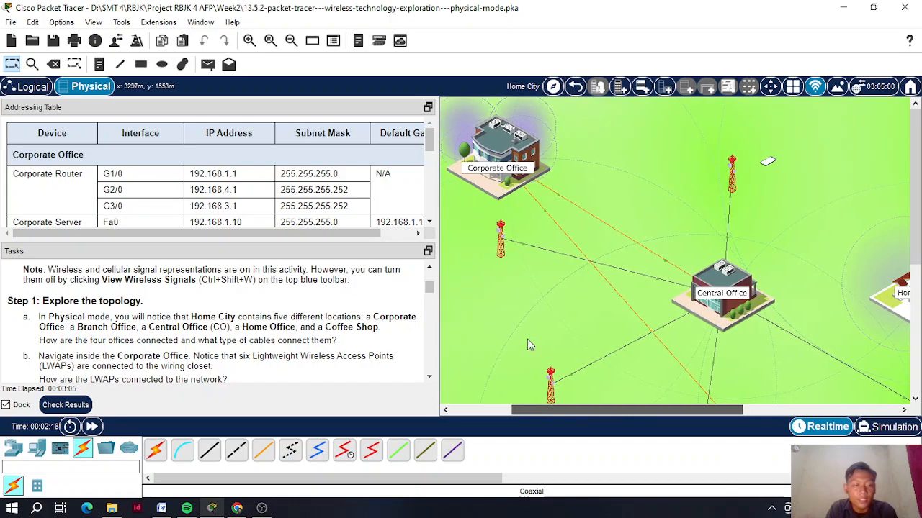
scroll(488, 320, down, 2)
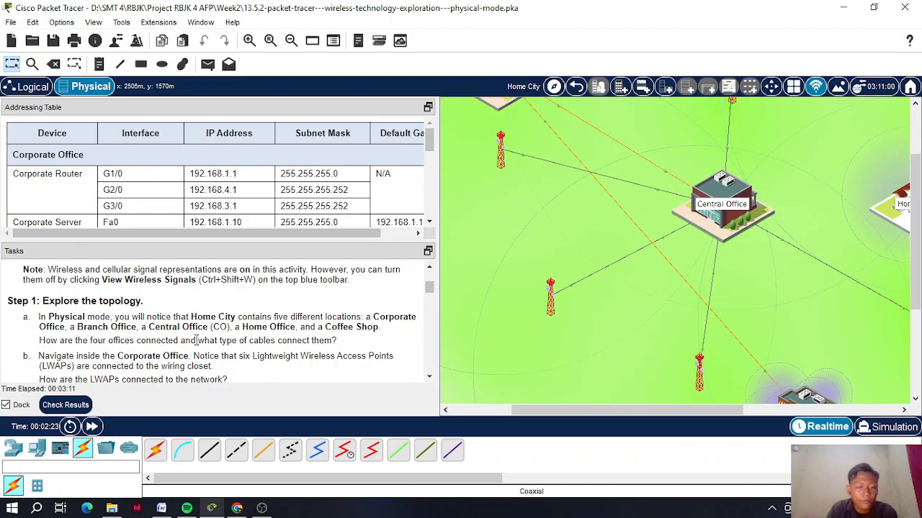
drag(135, 338, 269, 341)
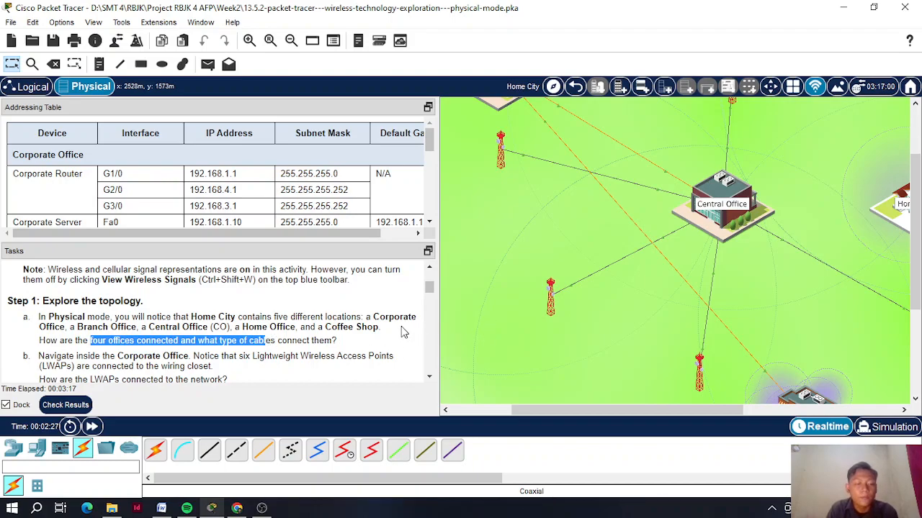
drag(545, 410, 575, 408)
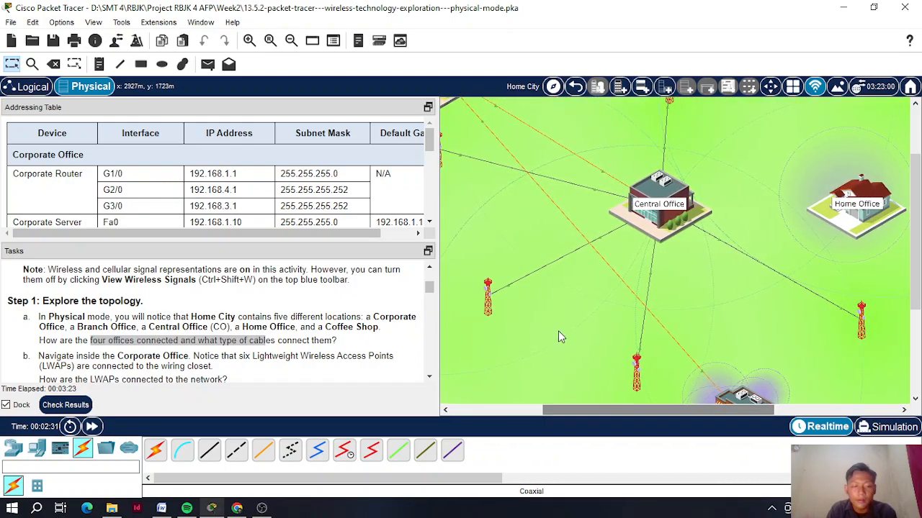
scroll(558, 331, up, 2)
scroll(558, 331, down, 4)
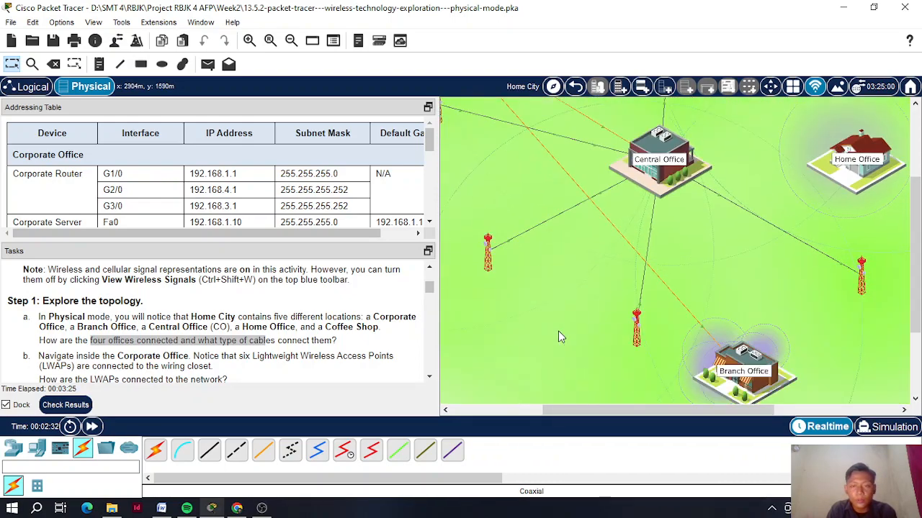
scroll(558, 331, up, 2)
scroll(558, 330, up, 2)
mouse_move(569, 412)
mouse_down()
mouse_move(522, 412)
mouse_move(580, 412)
mouse_up()
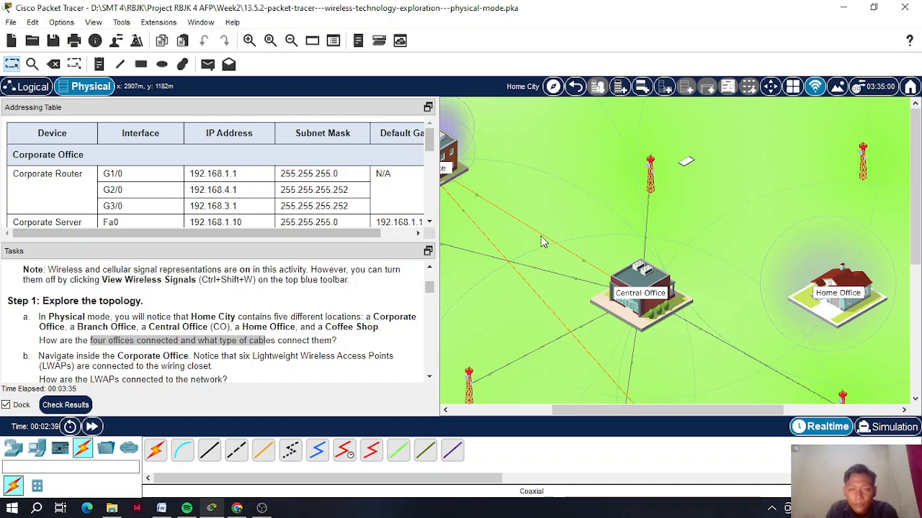
mouse_move(543, 240)
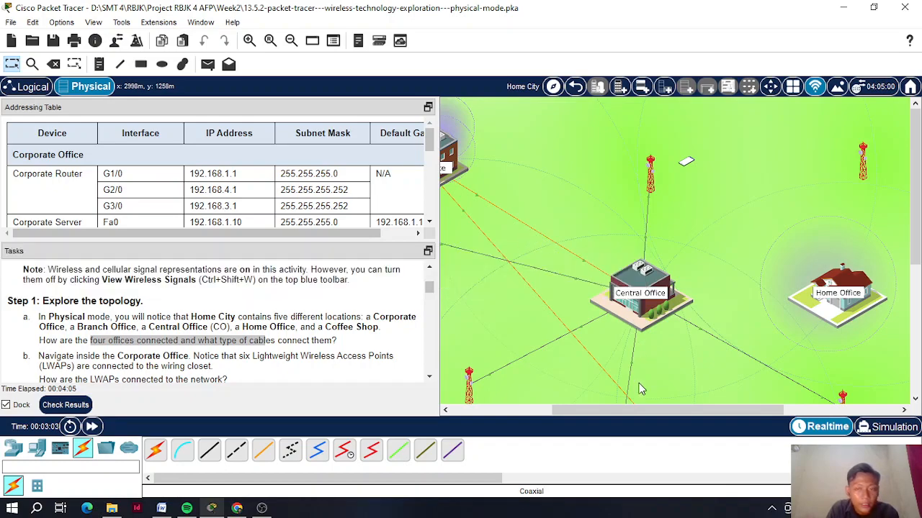
drag(645, 407, 596, 324)
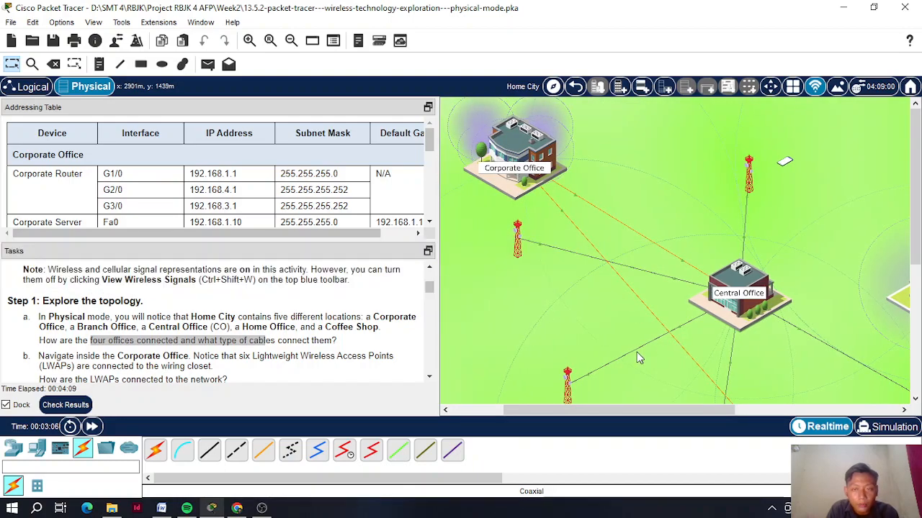
drag(645, 410, 654, 406)
scroll(654, 352, down, 5)
scroll(651, 351, up, 5)
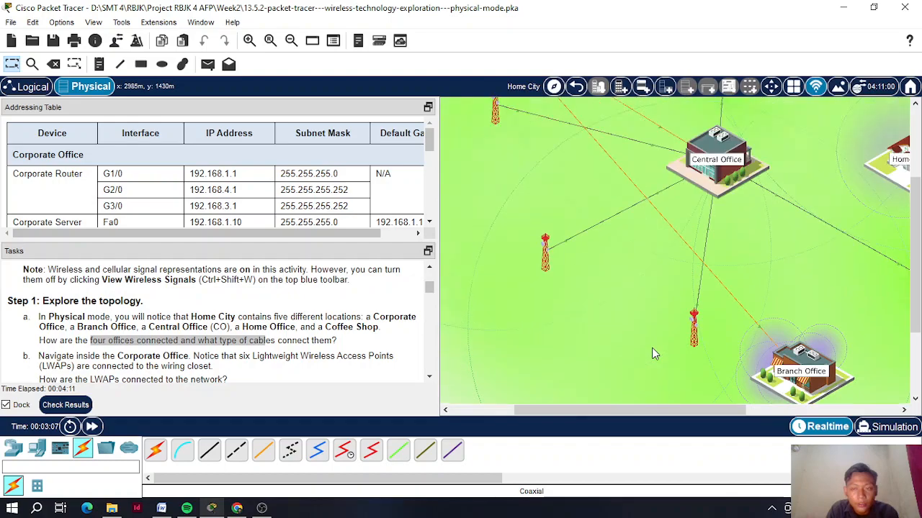
scroll(650, 352, down, 2)
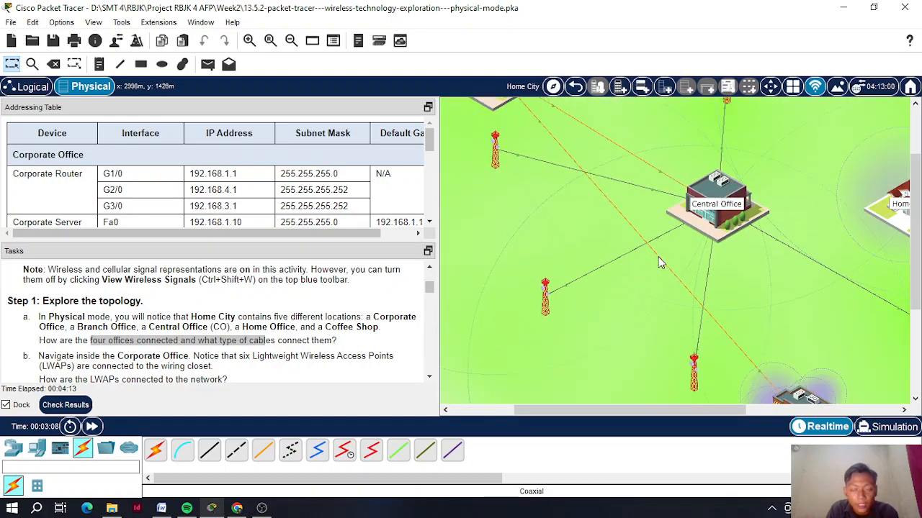
mouse_move(661, 264)
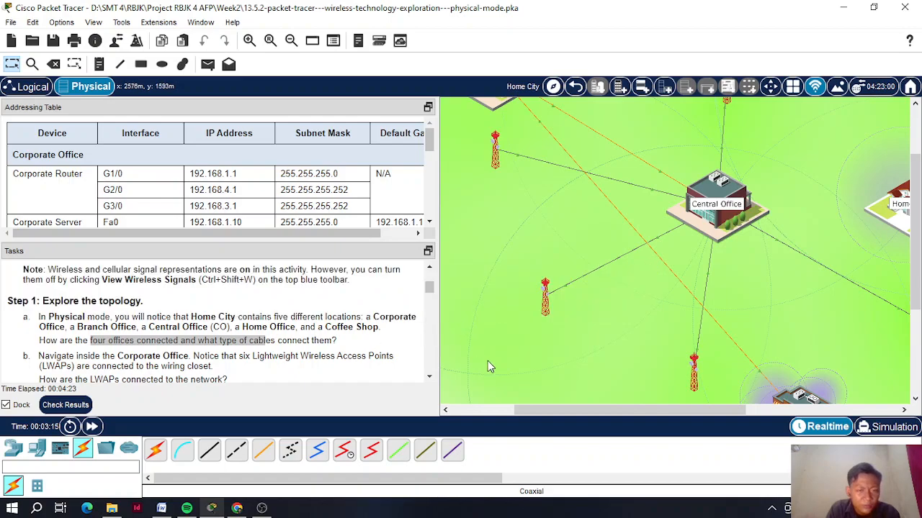
drag(528, 410, 573, 412)
scroll(627, 341, up, 3)
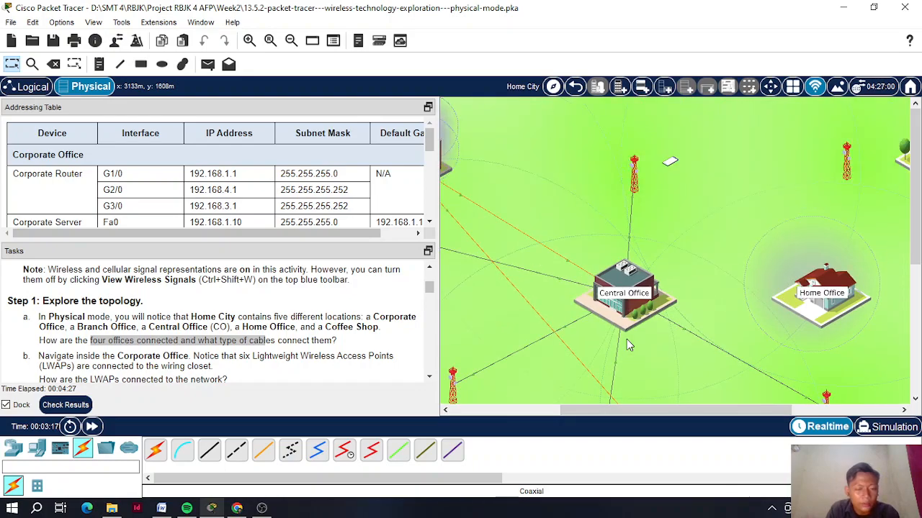
drag(655, 411, 683, 401)
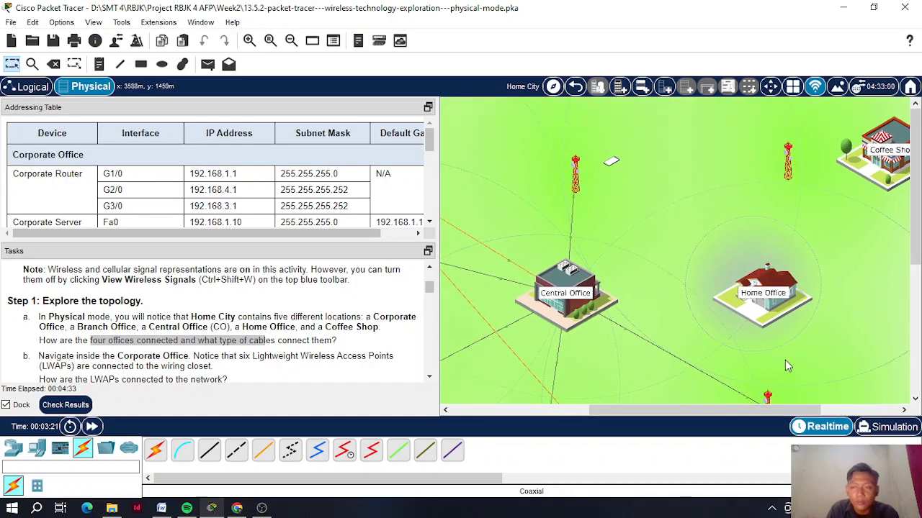
drag(623, 410, 658, 410)
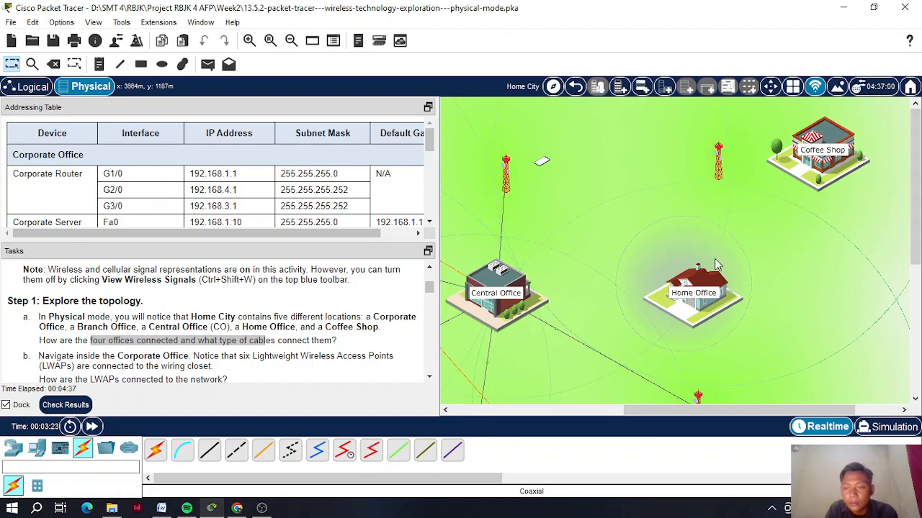
drag(663, 410, 599, 411)
scroll(192, 360, down, 1)
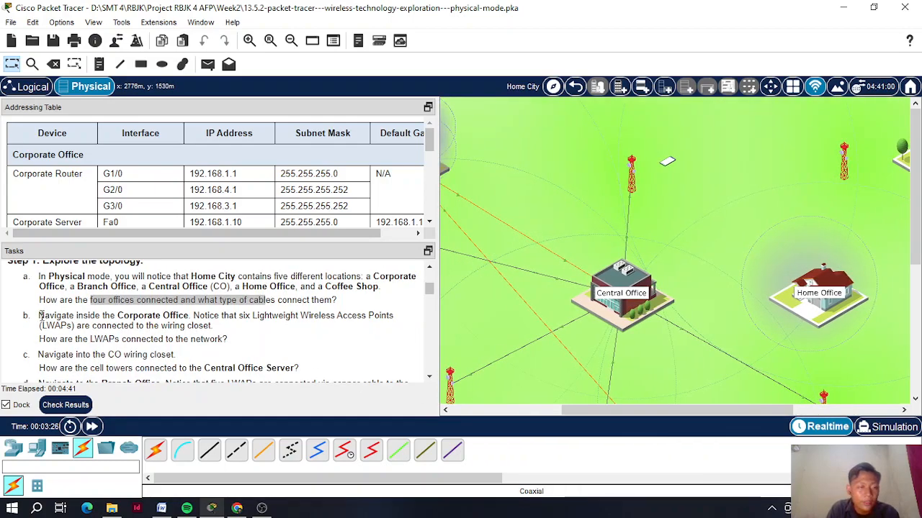
drag(40, 318, 175, 316)
click(231, 314)
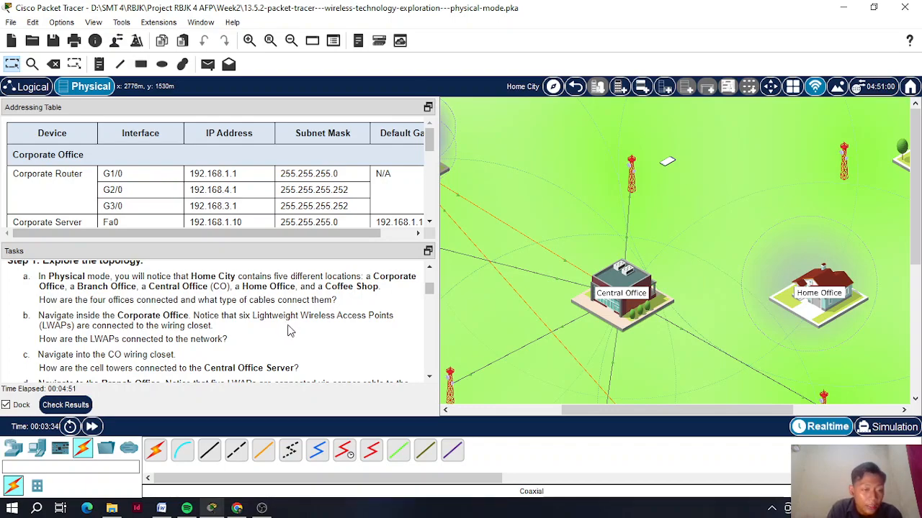
scroll(288, 331, down, 1)
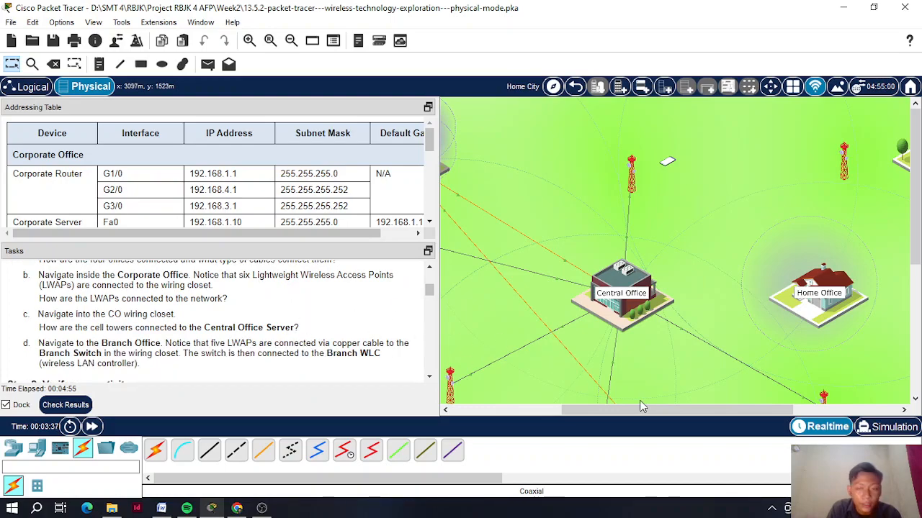
drag(607, 410, 538, 410)
- Enter the Corporate Office and scroll its floor plan to view the LWAPs
click(543, 157)
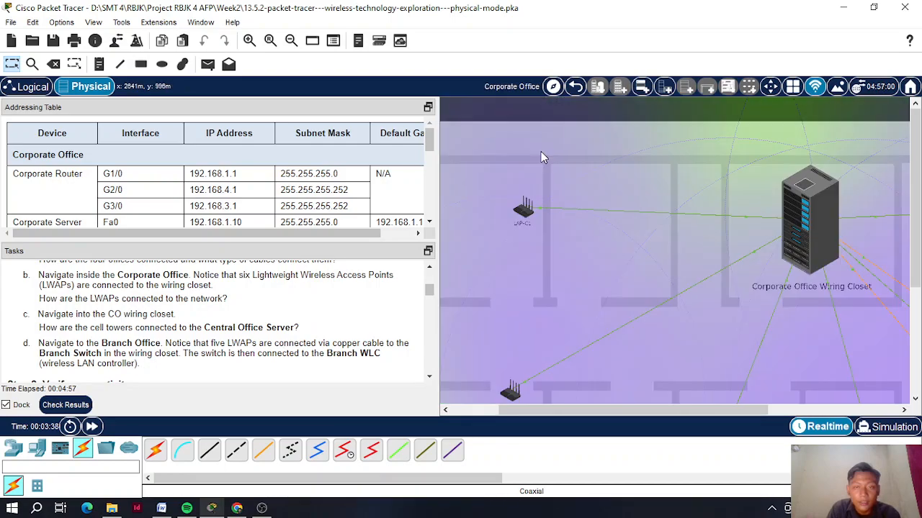
mouse_move(646, 411)
mouse_down()
mouse_move(658, 412)
mouse_move(641, 415)
mouse_up()
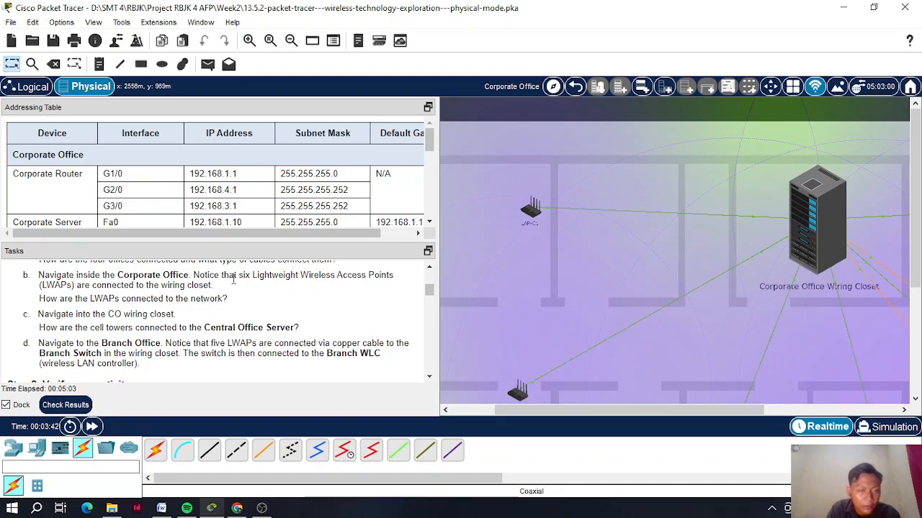
scroll(533, 201, down, 1)
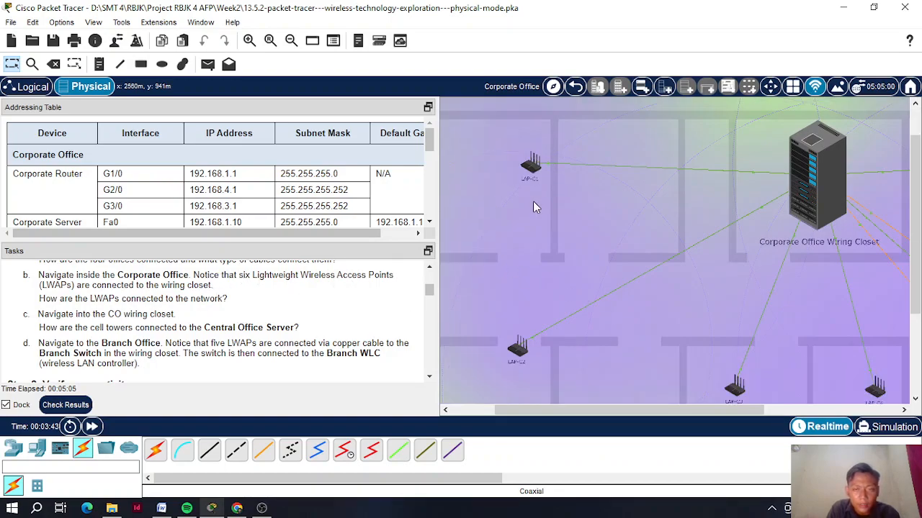
scroll(530, 314, down, 2)
drag(749, 411, 873, 410)
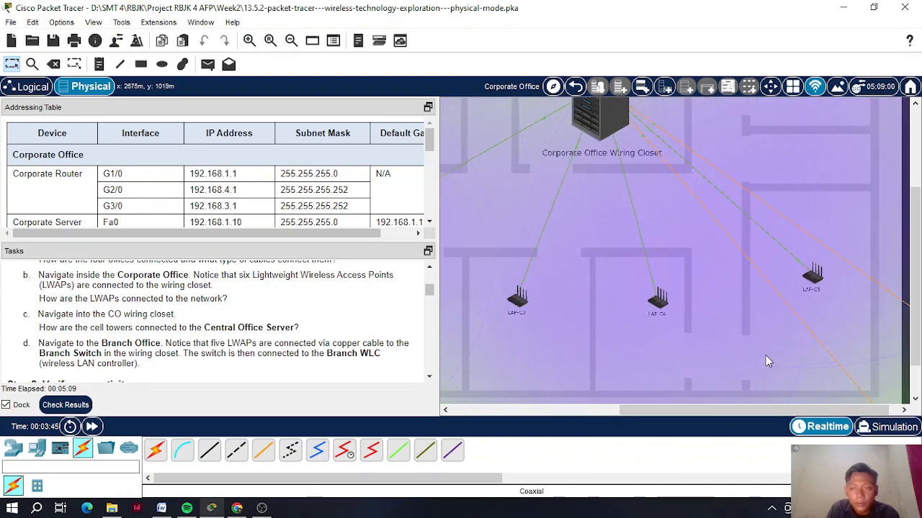
scroll(765, 228, up, 2)
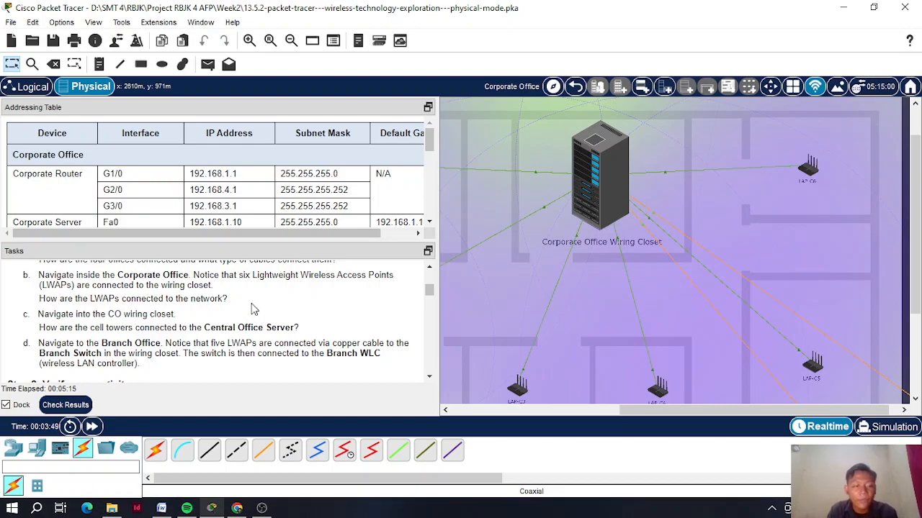
drag(632, 412, 601, 409)
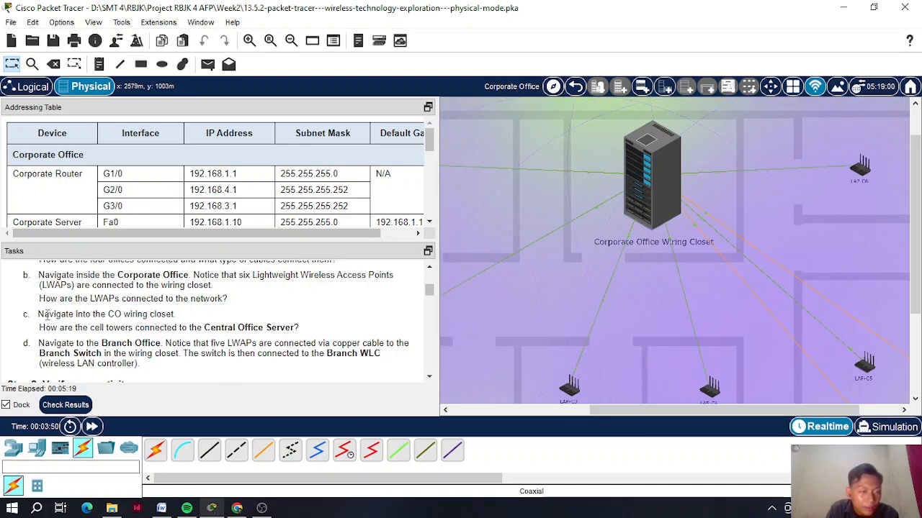
- Highlight the LWAP connection question and inspect LAP-C1's 74 m copper link
drag(41, 301, 114, 299)
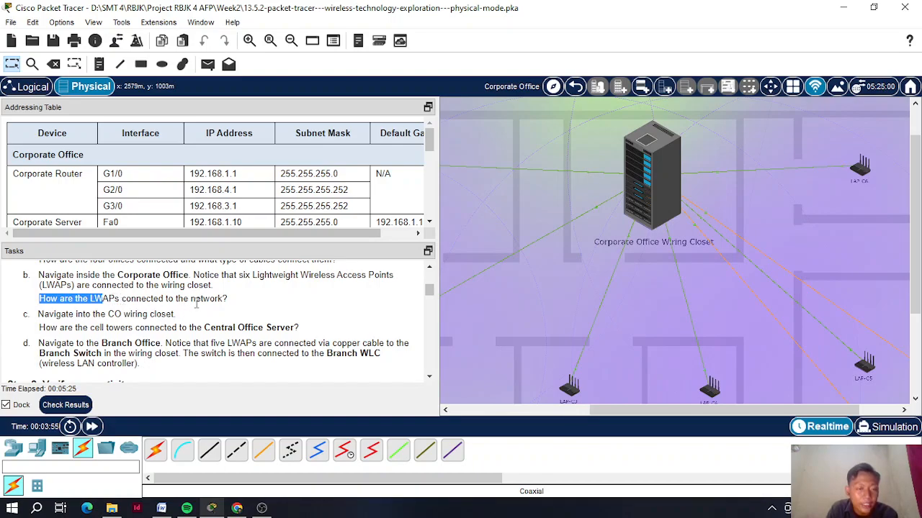
drag(191, 300, 216, 300)
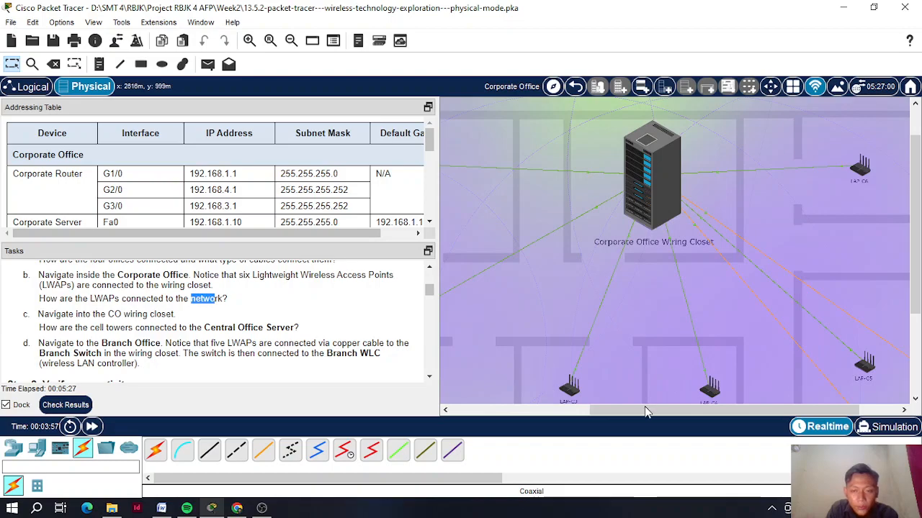
drag(625, 412, 558, 410)
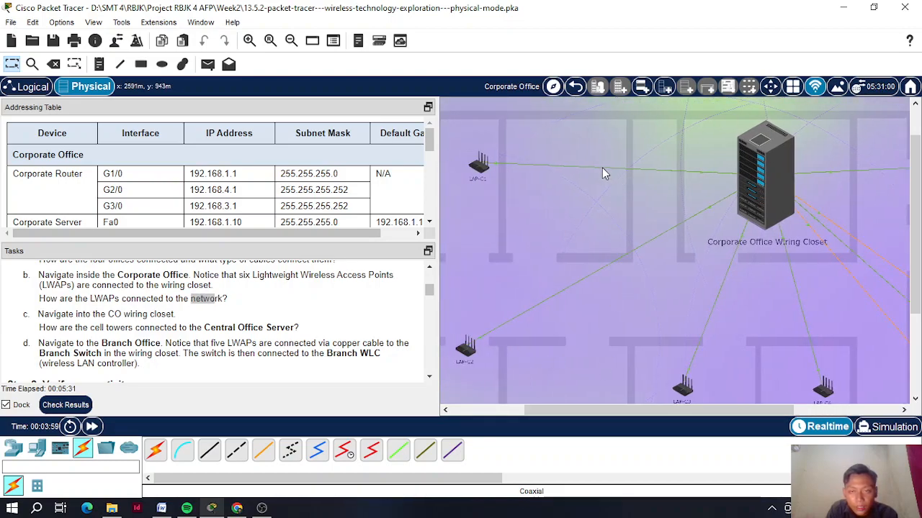
mouse_move(602, 169)
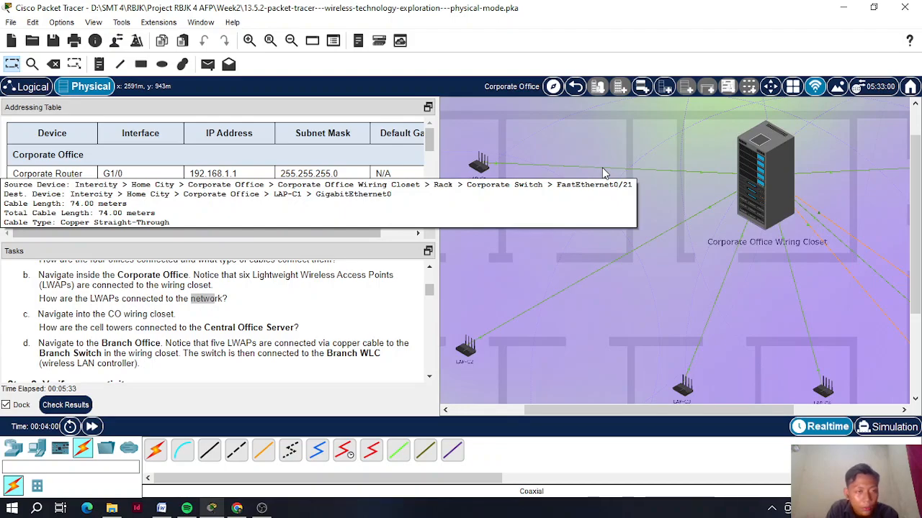
click(768, 174)
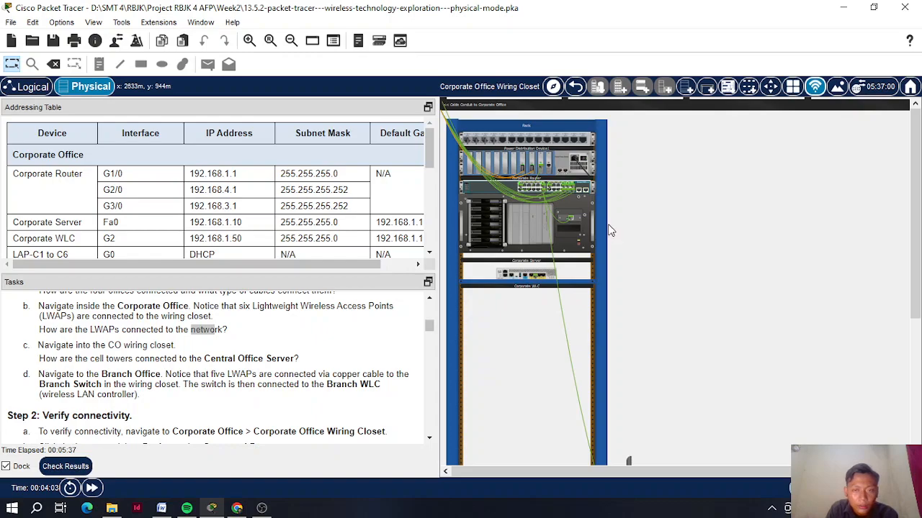
click(249, 40)
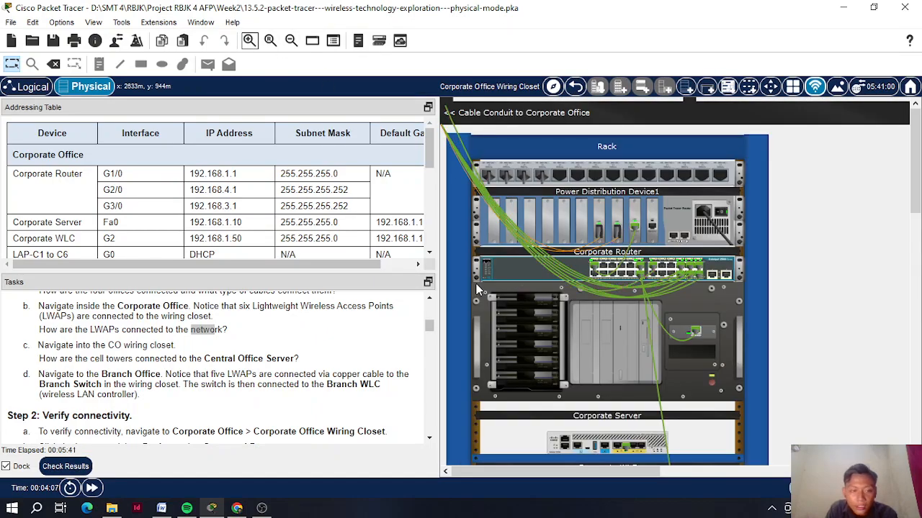
scroll(465, 307, down, 1)
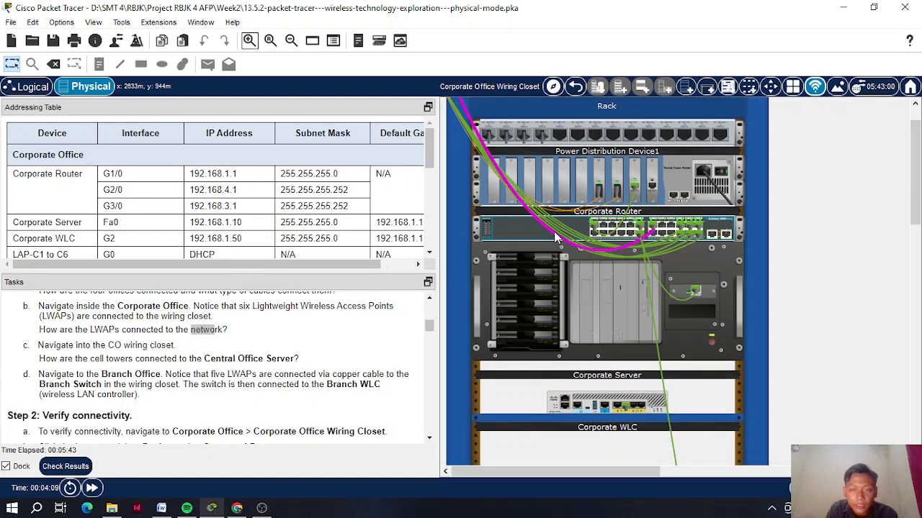
mouse_move(555, 238)
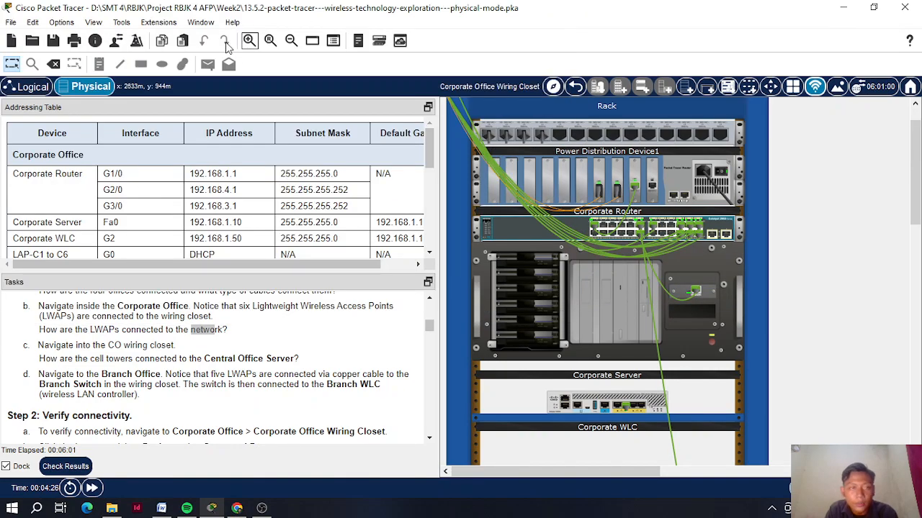
click(250, 42)
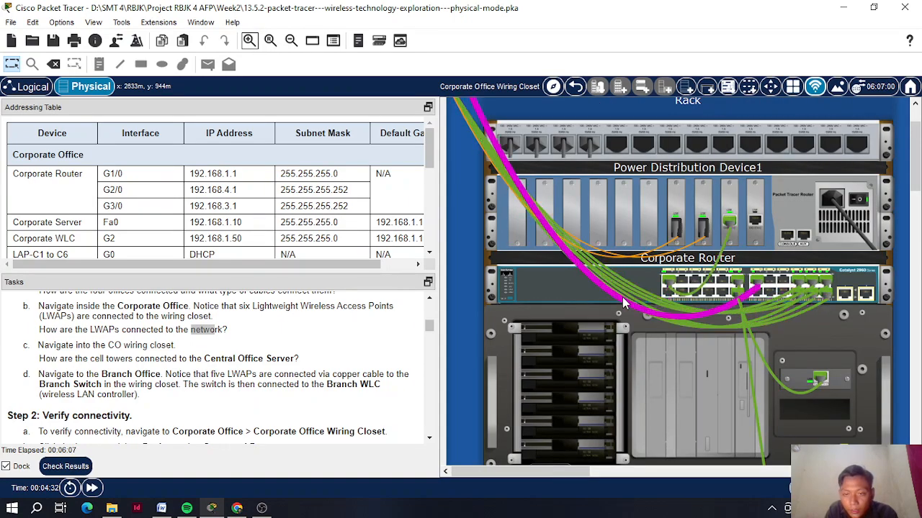
scroll(263, 355, down, 1)
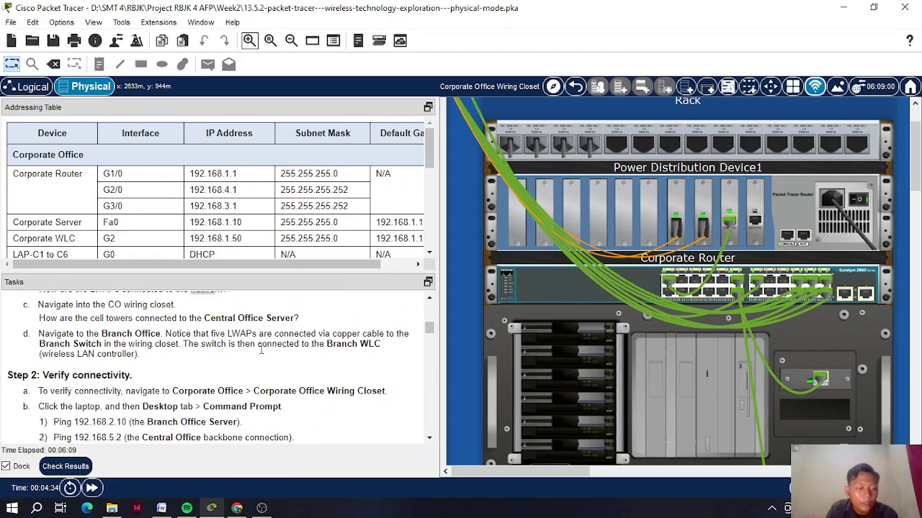
mouse_move(694, 331)
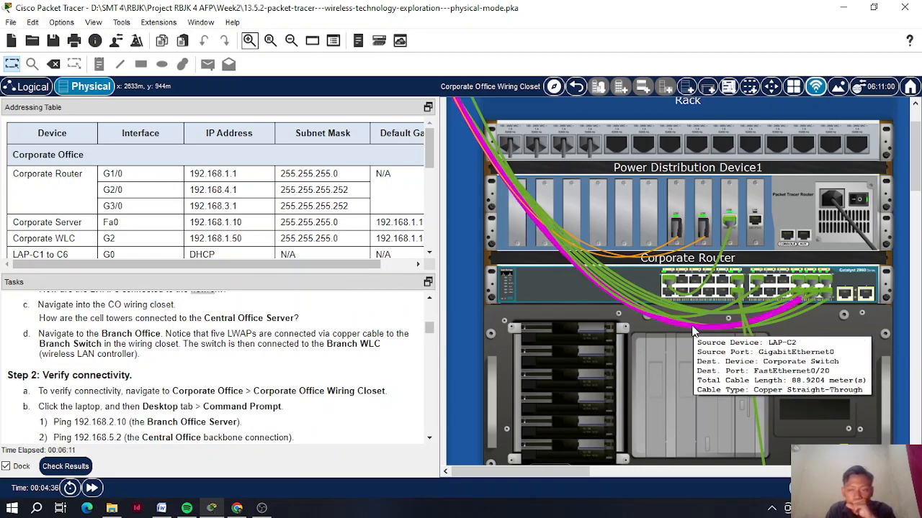
mouse_move(740, 288)
scroll(740, 288, down, 5)
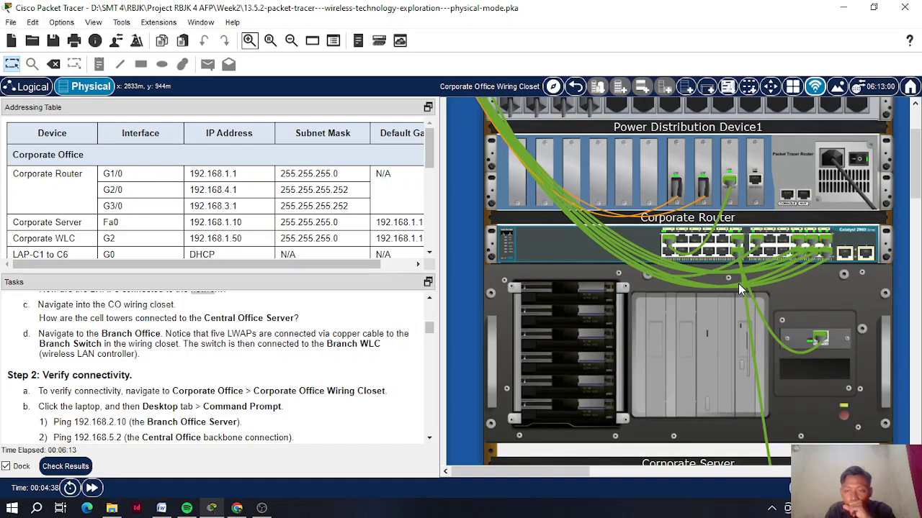
scroll(738, 283, down, 2)
scroll(738, 281, up, 6)
scroll(738, 280, up, 1)
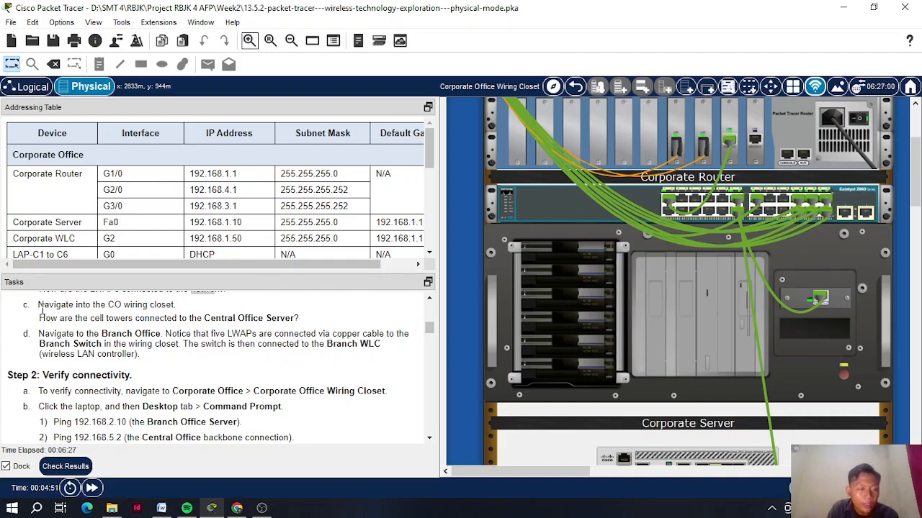
drag(39, 305, 175, 322)
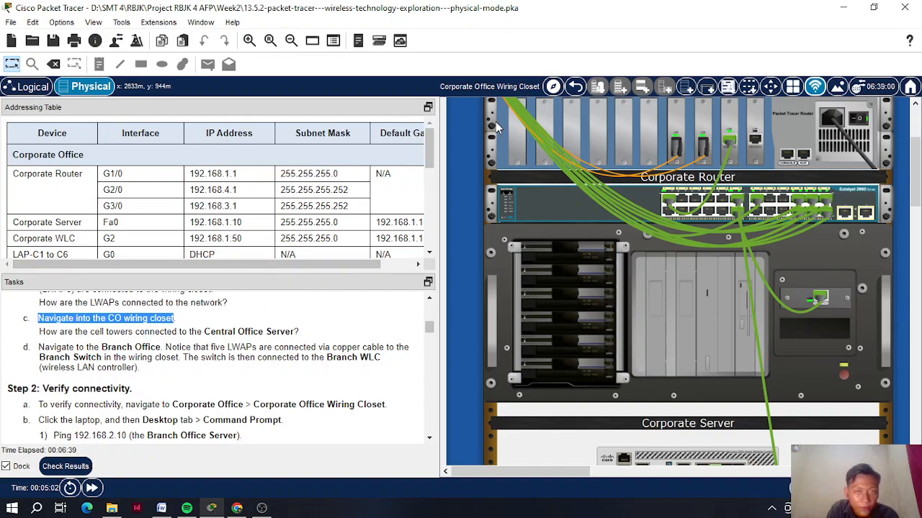
- Step back from the wiring closet rack through the Corporate Office floor to Home City
click(575, 94)
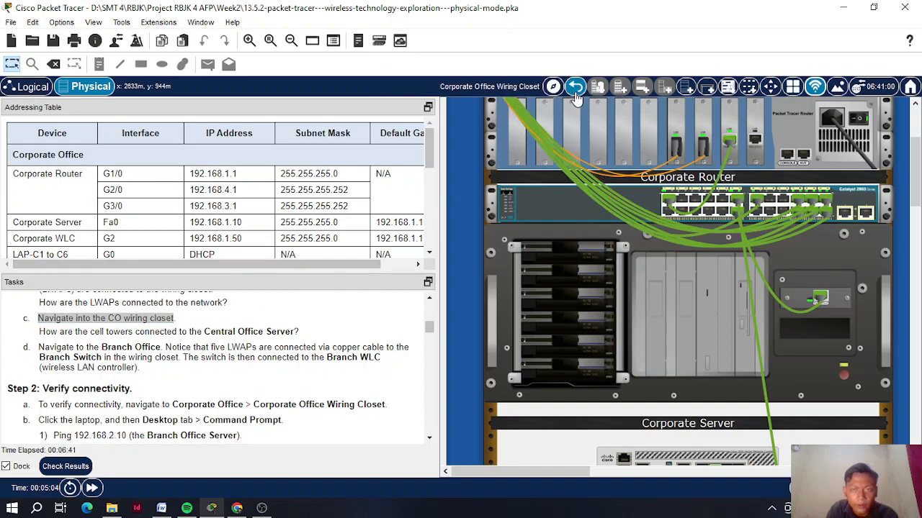
scroll(777, 192, up, 1)
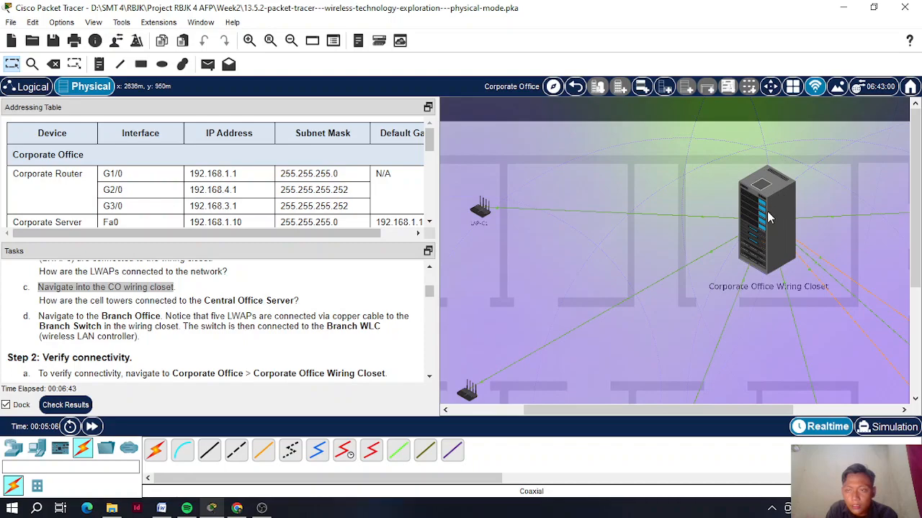
drag(667, 414, 730, 404)
scroll(696, 303, down, 3)
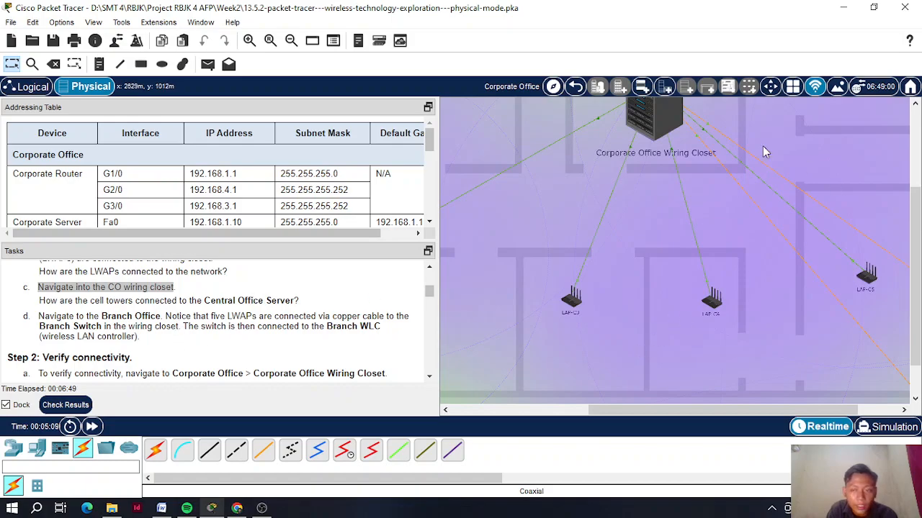
click(576, 93)
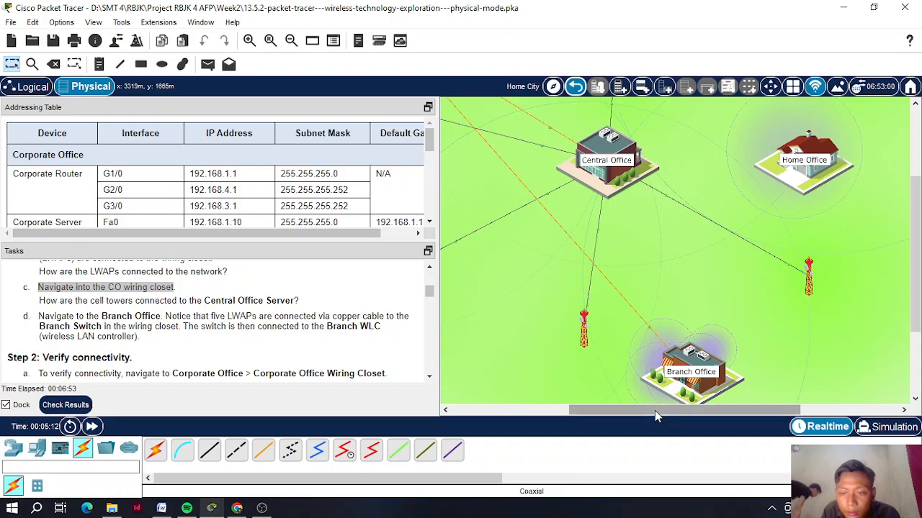
drag(655, 410, 596, 411)
scroll(587, 286, up, 4)
scroll(587, 286, down, 4)
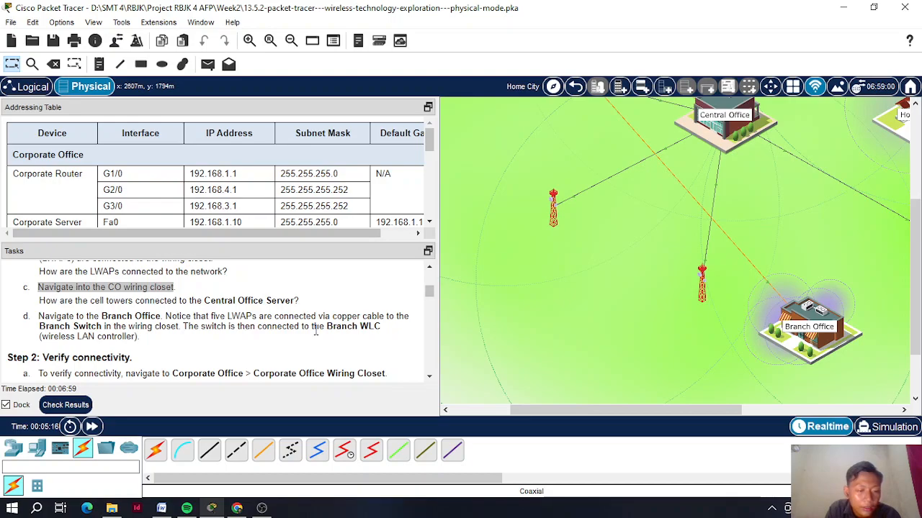
drag(638, 411, 607, 415)
scroll(582, 312, right, 2)
scroll(582, 312, up, 4)
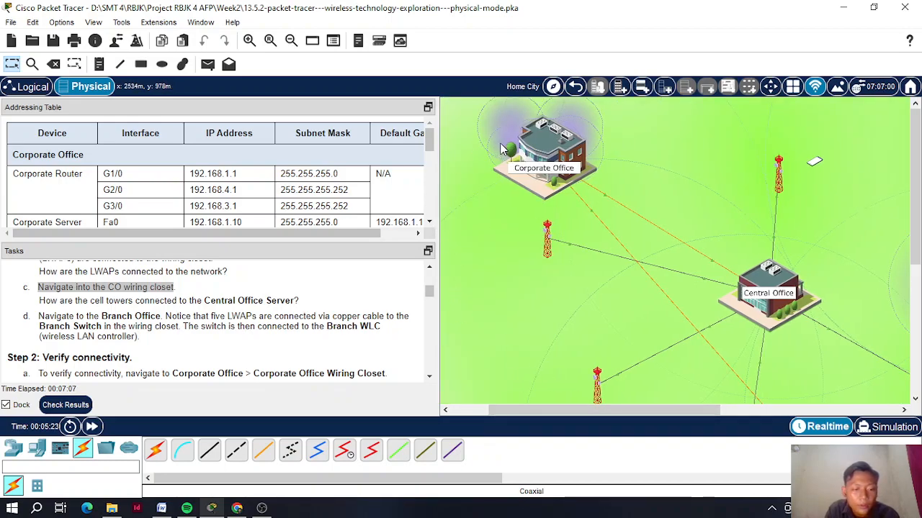
- Re-enter the Corporate Office, look over its floor, then return to Home City
click(554, 151)
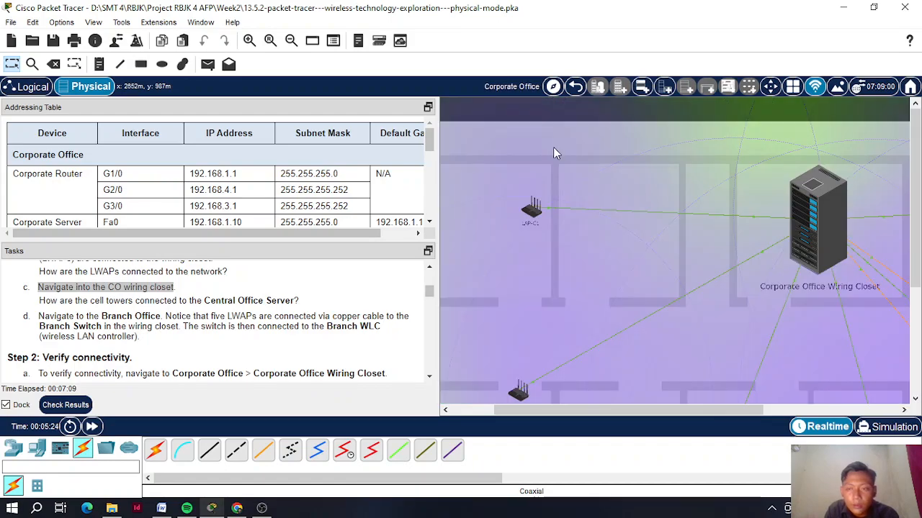
drag(720, 412, 822, 413)
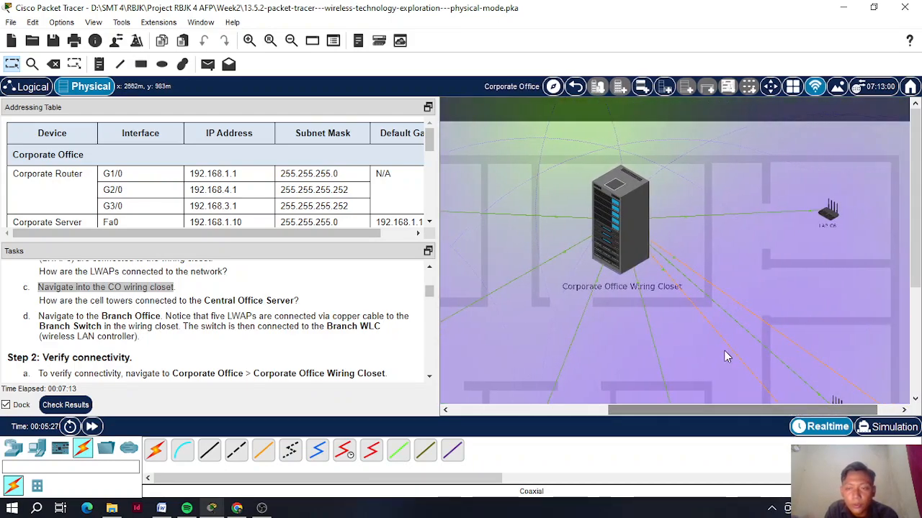
mouse_move(721, 339)
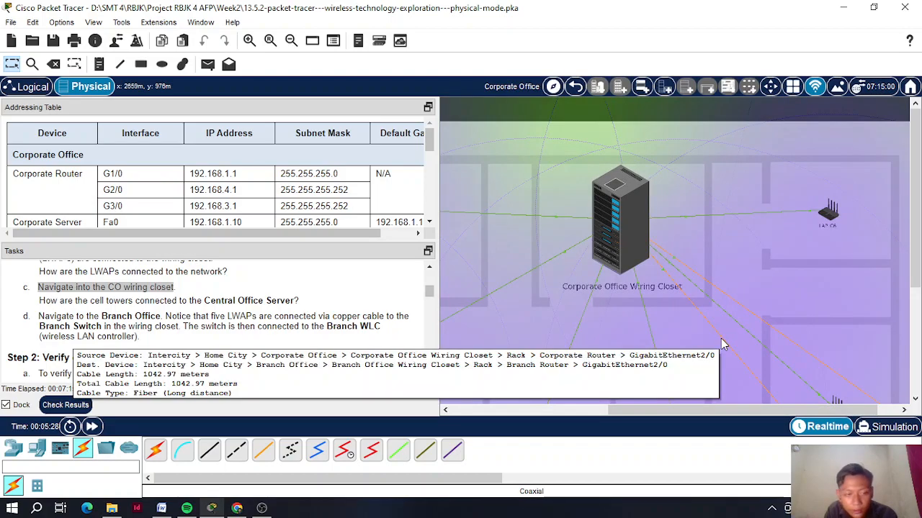
scroll(681, 324, down, 4)
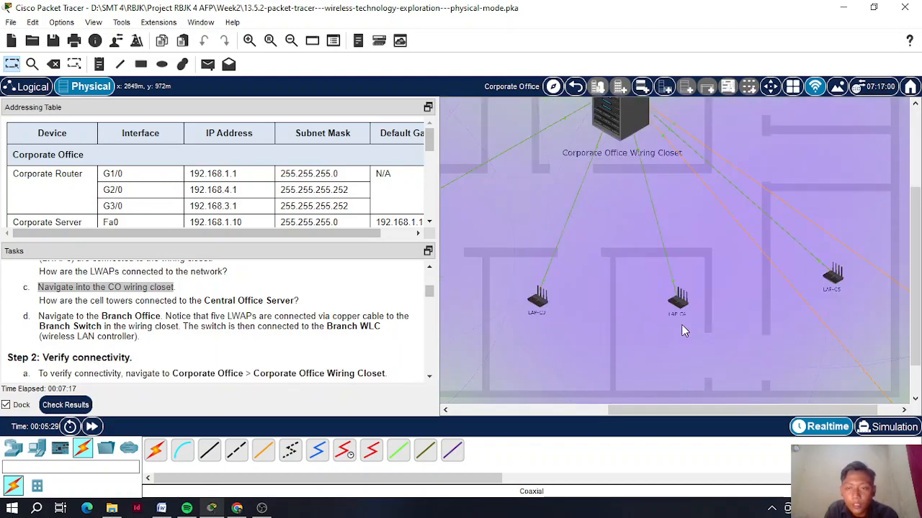
scroll(668, 375, up, 5)
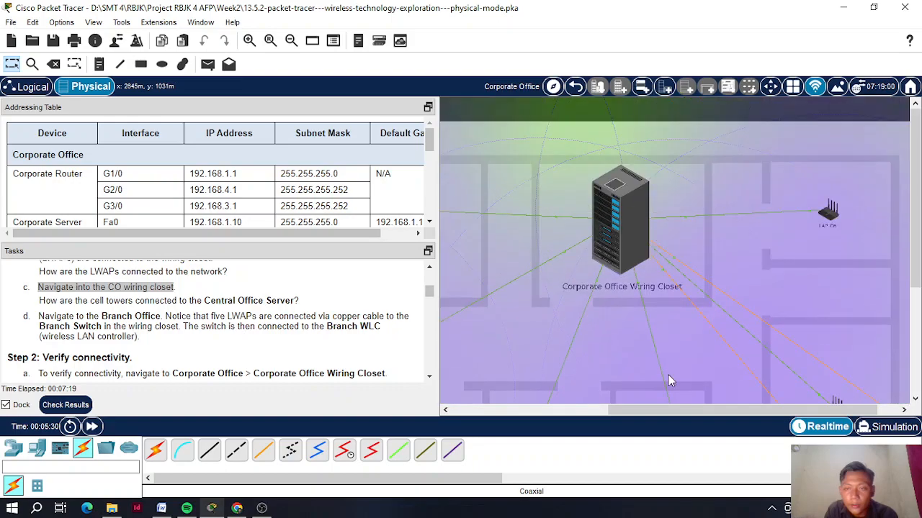
scroll(628, 218, down, 1)
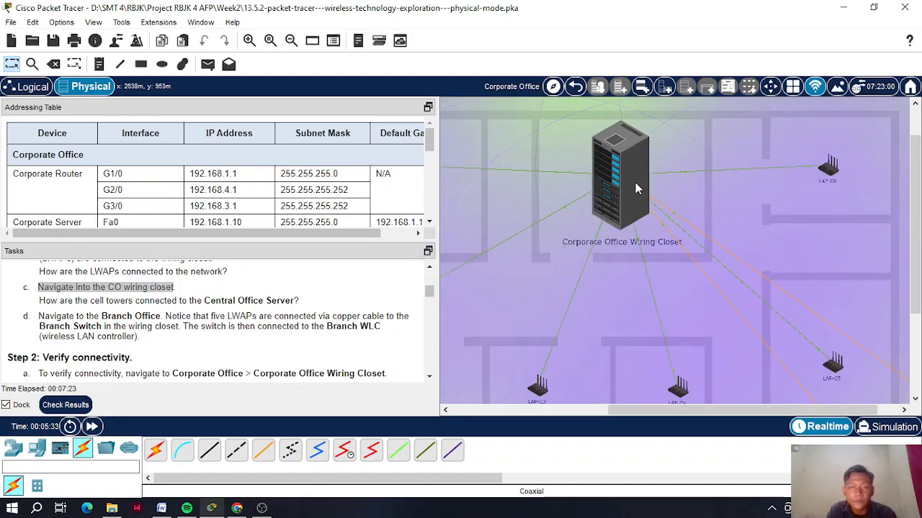
click(574, 87)
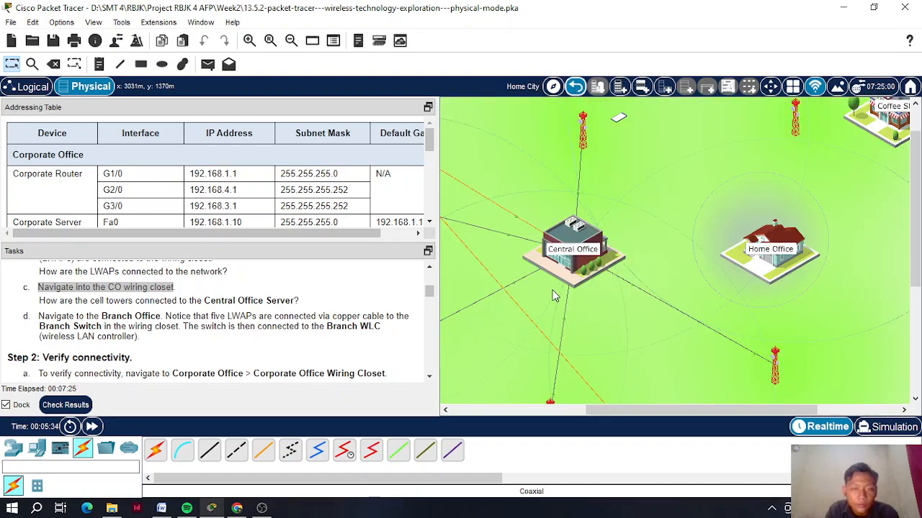
scroll(609, 311, down, 2)
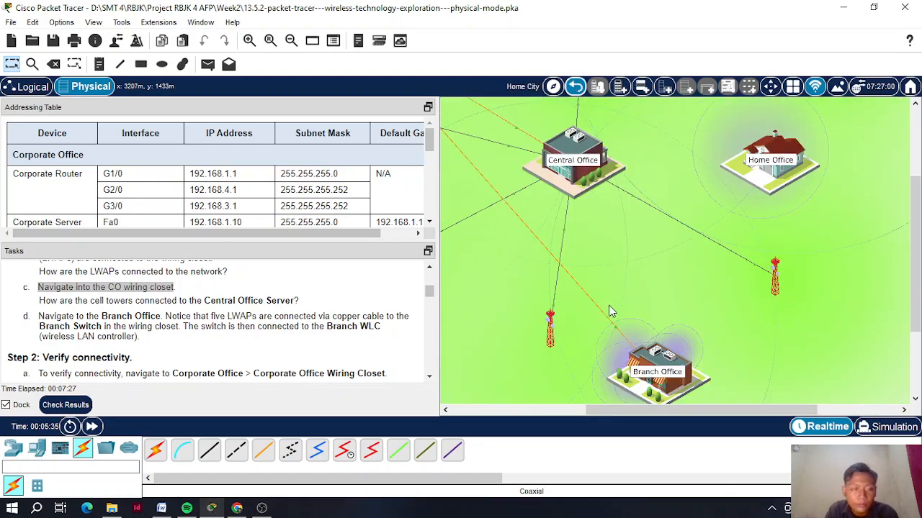
scroll(609, 311, up, 2)
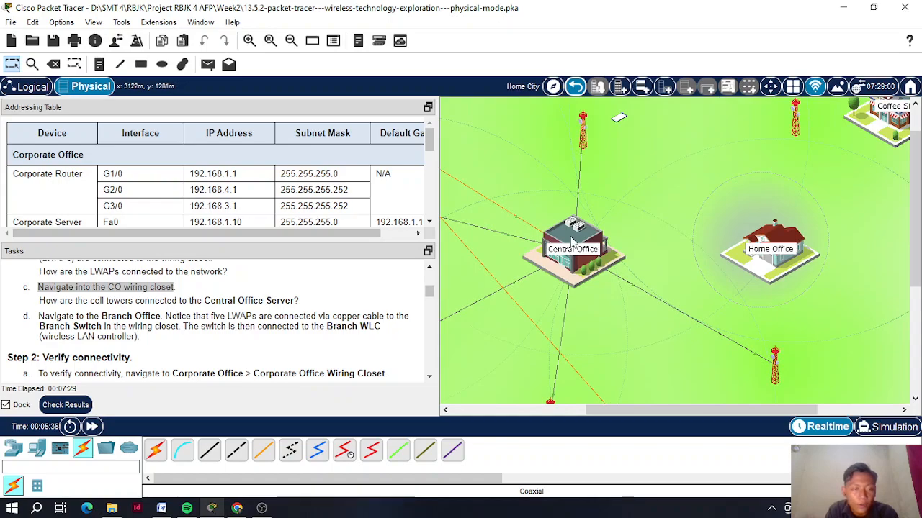
- Enter Central Office, zoom out, and inspect the coaxial cables to the Central Office Server
click(573, 243)
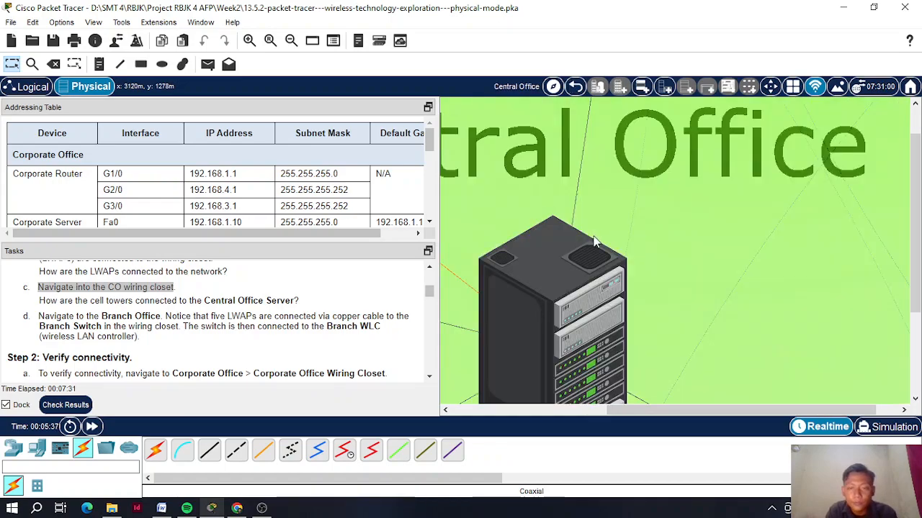
scroll(594, 242, down, 3)
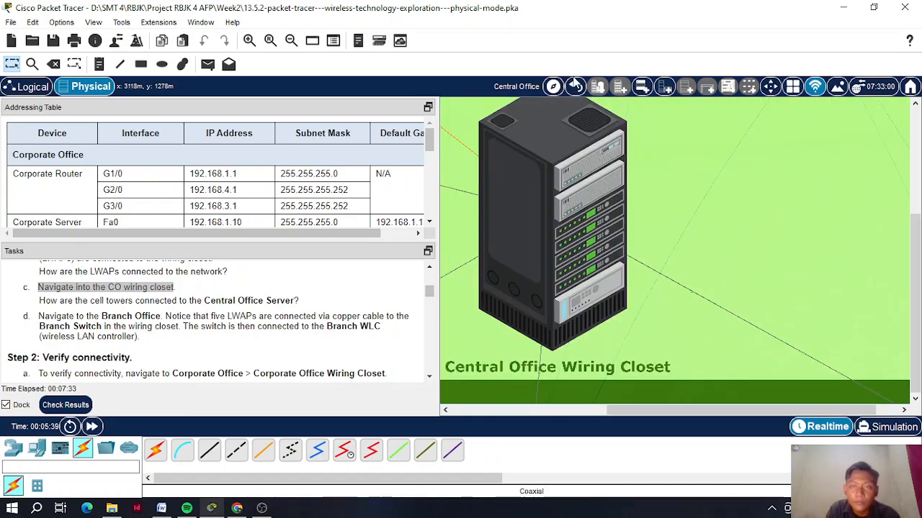
click(290, 41)
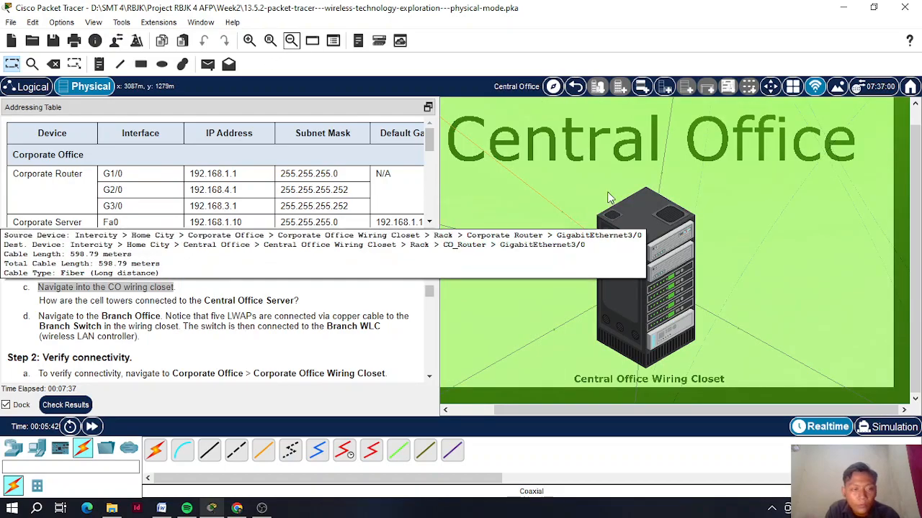
mouse_move(664, 170)
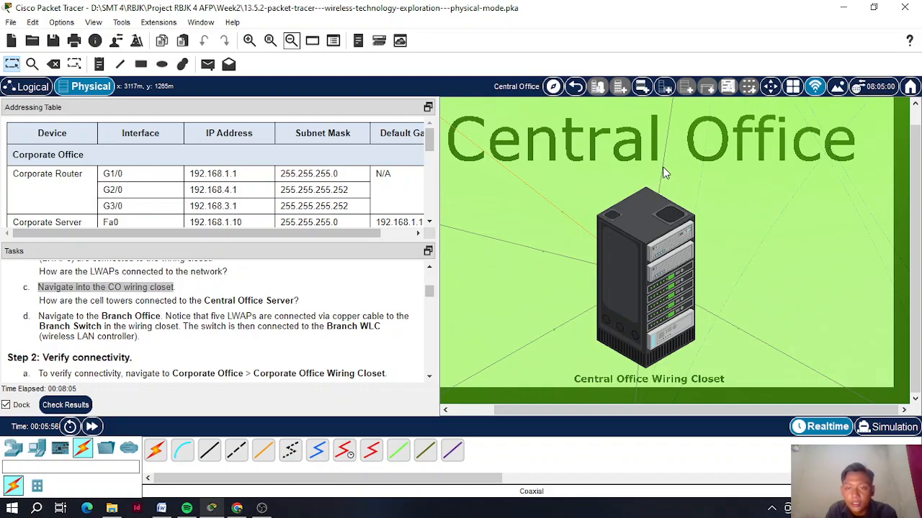
mouse_move(546, 252)
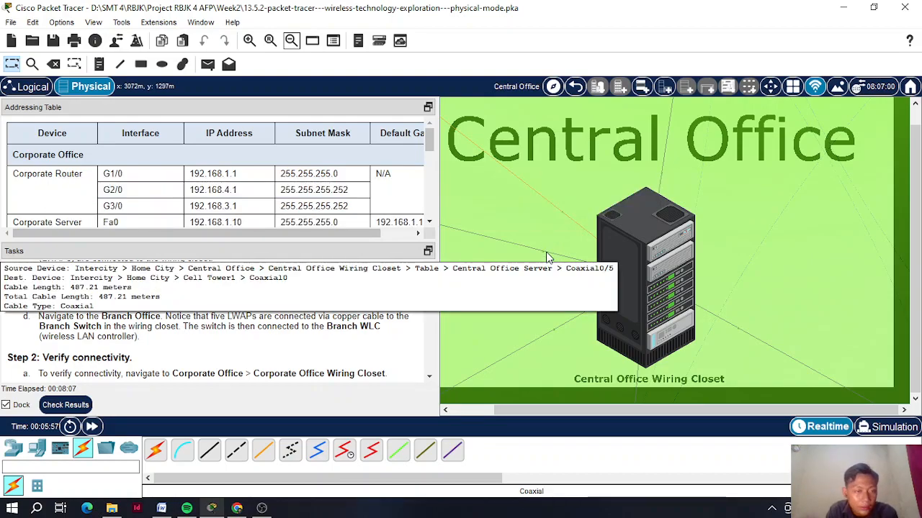
- Return from Central Office to Home City and scroll through the map and Tasks pane
click(575, 87)
scroll(749, 209, up, 3)
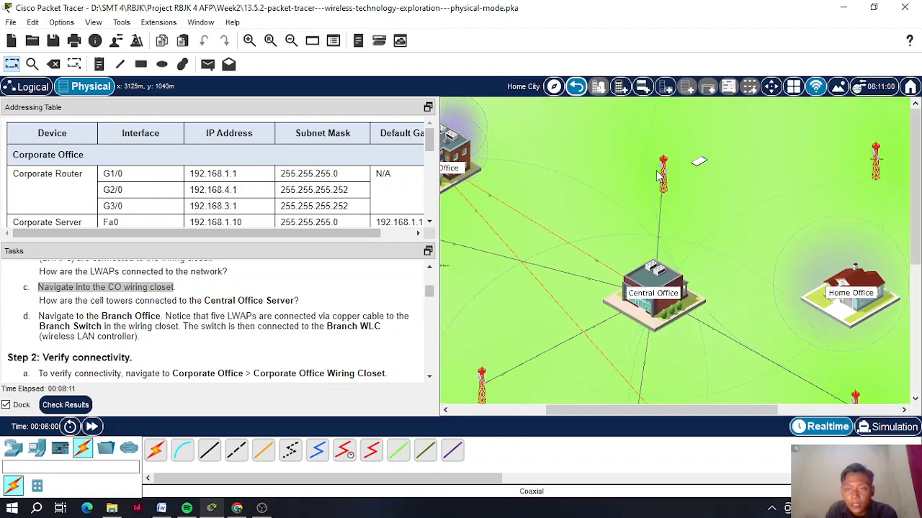
scroll(665, 269, down, 3)
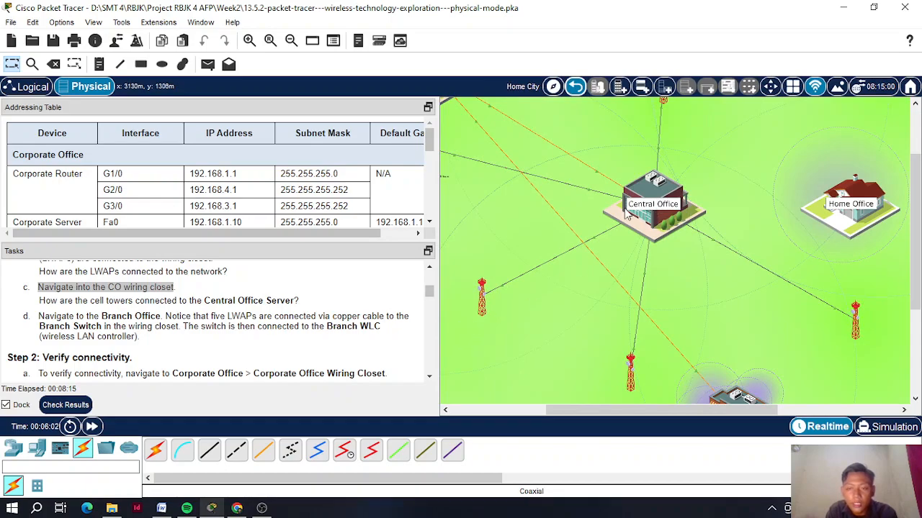
scroll(633, 214, up, 1)
drag(687, 417, 604, 417)
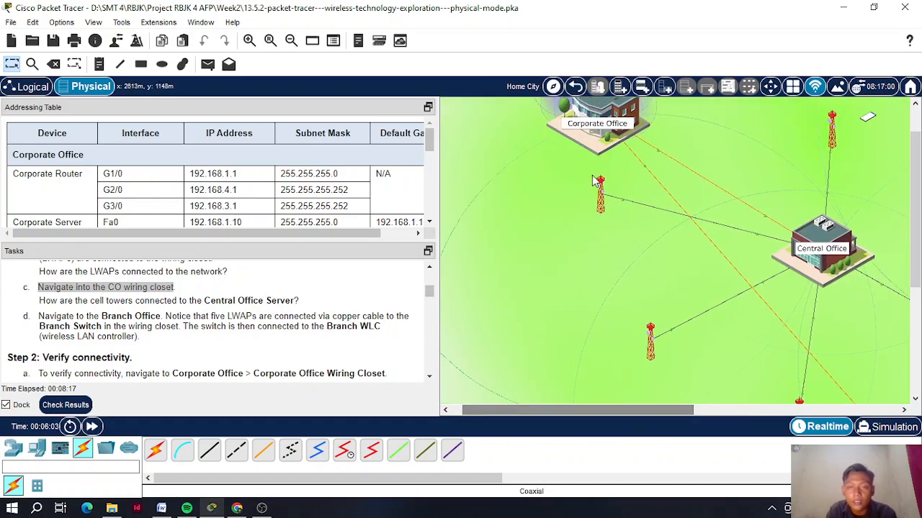
scroll(272, 311, down, 1)
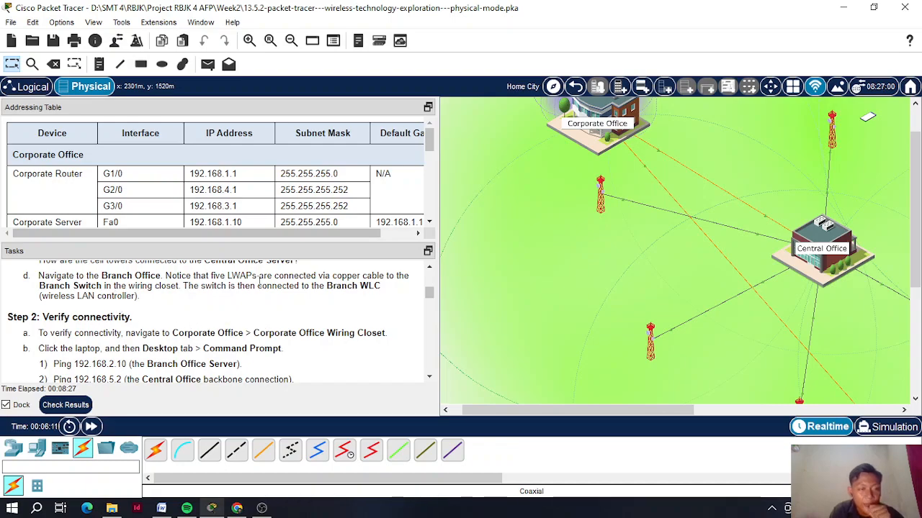
scroll(582, 272, down, 1)
scroll(581, 272, down, 3)
drag(684, 409, 780, 416)
- Enter the Branch Office and inspect the info on its cable links
click(711, 264)
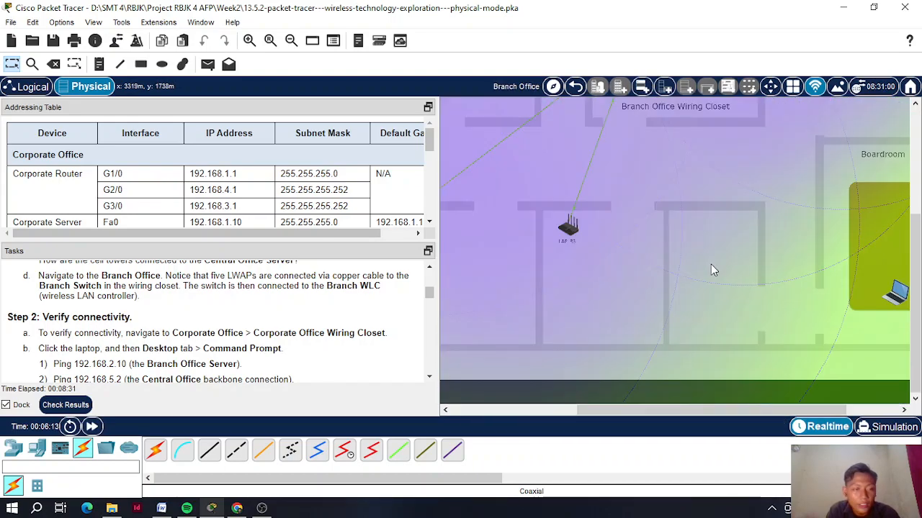
drag(648, 414, 580, 405)
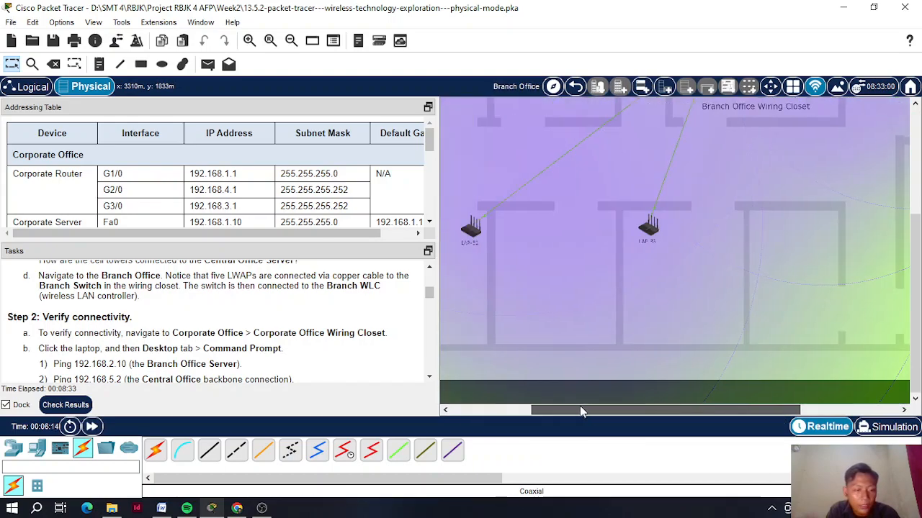
scroll(591, 344, up, 4)
scroll(591, 342, up, 1)
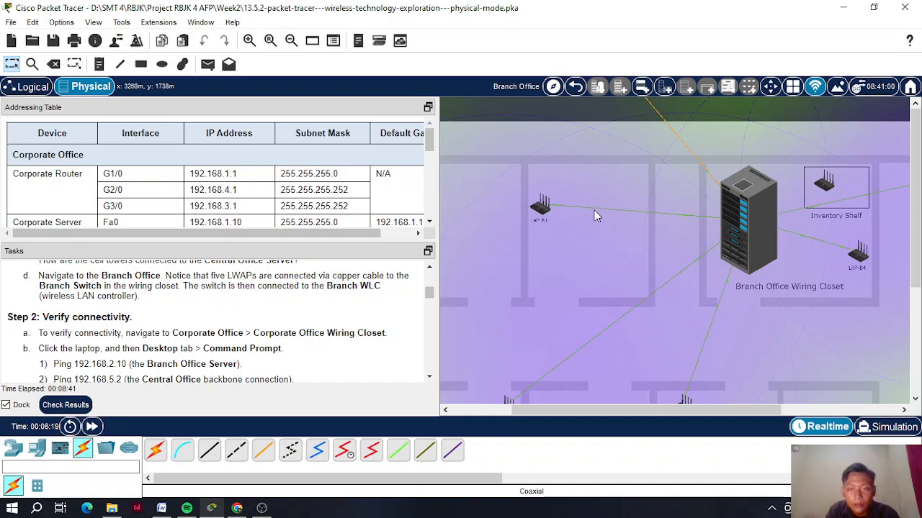
mouse_move(594, 209)
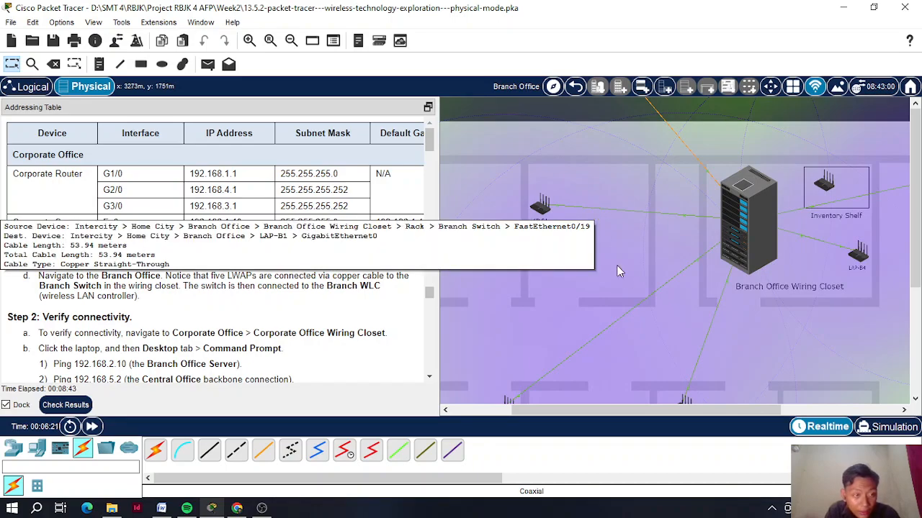
mouse_move(640, 302)
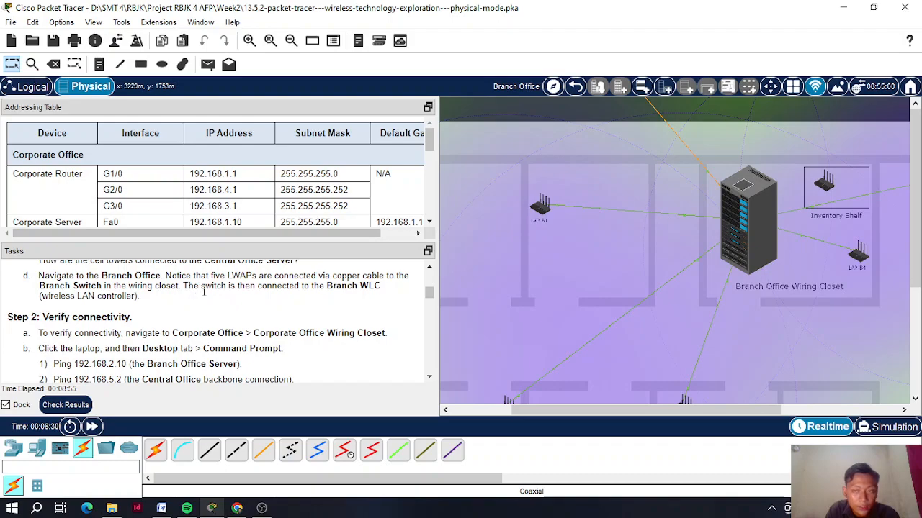
- Open the Branch Office Wiring Closet rack
drag(556, 411, 618, 414)
scroll(618, 346, down, 3)
scroll(618, 345, up, 2)
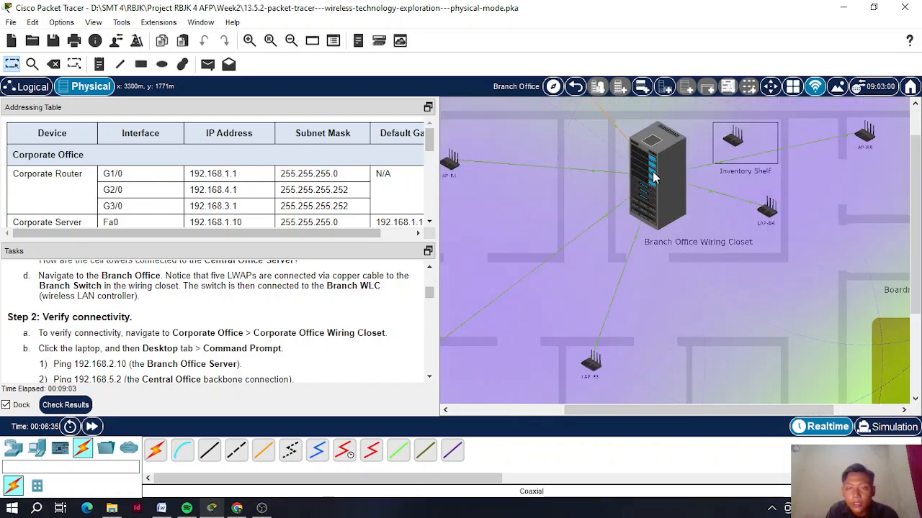
click(655, 157)
- Zoom out to view the whole Branch Office rack with the Branch Switch and Server
scroll(671, 248, down, 6)
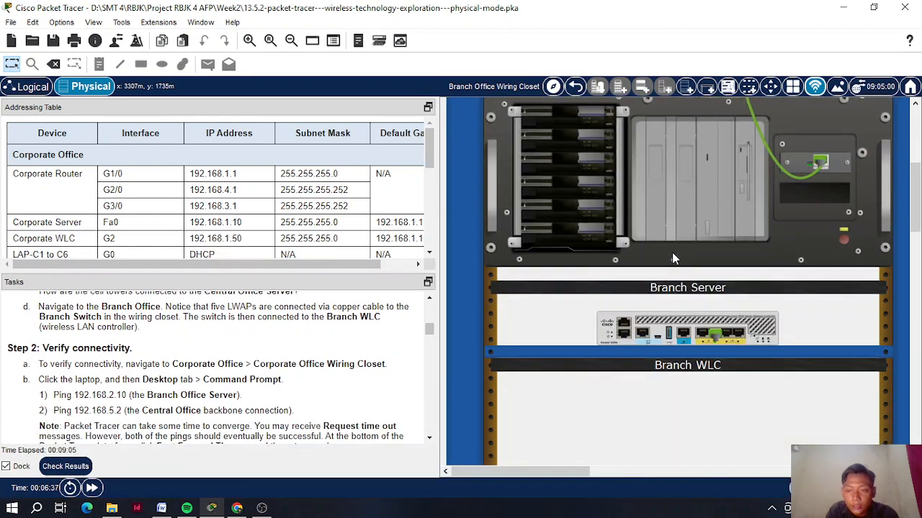
scroll(671, 252, up, 3)
scroll(672, 252, up, 4)
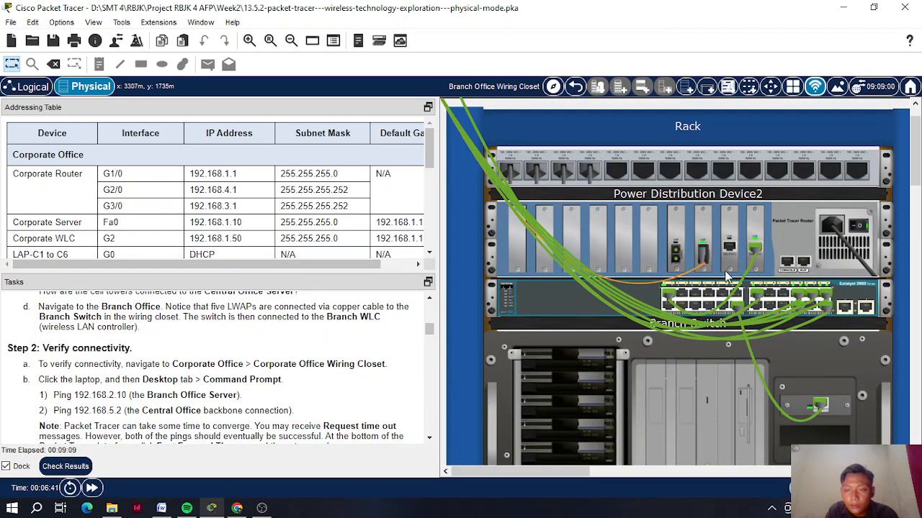
scroll(767, 304, down, 3)
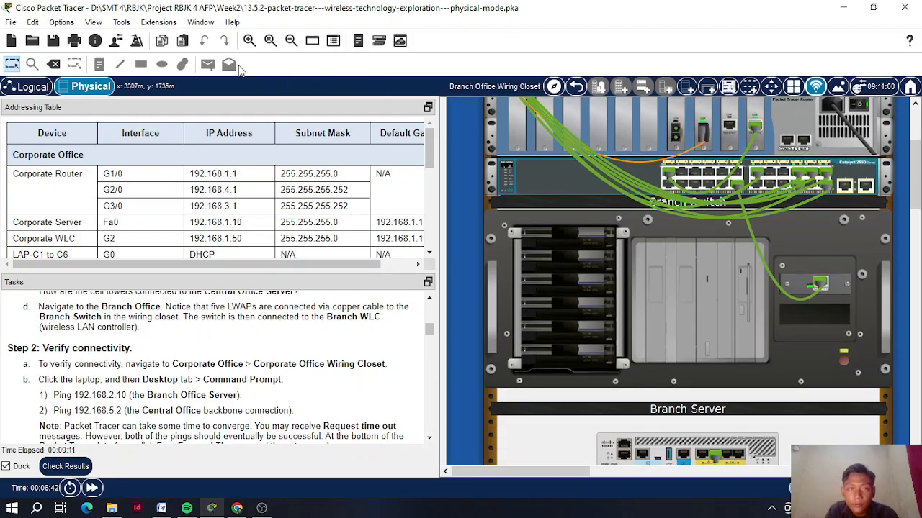
click(291, 41)
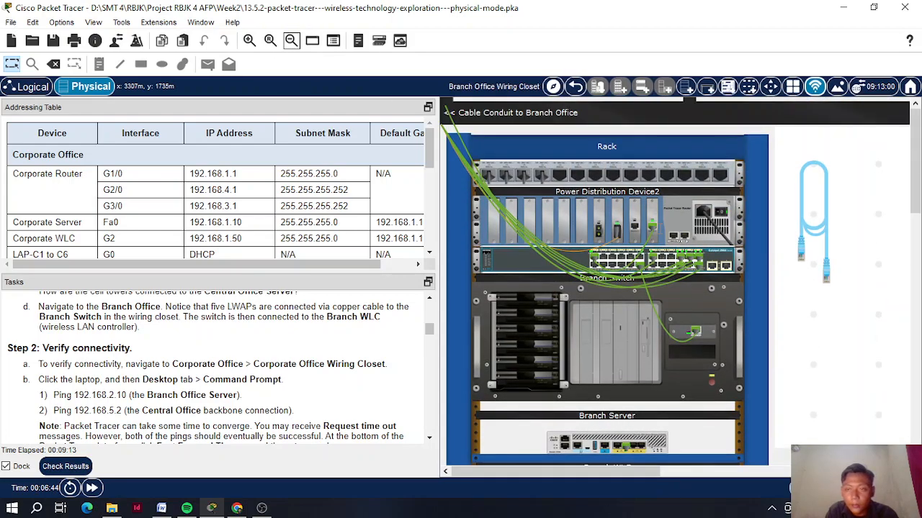
mouse_move(653, 473)
mouse_down()
mouse_move(777, 476)
mouse_move(653, 473)
mouse_up()
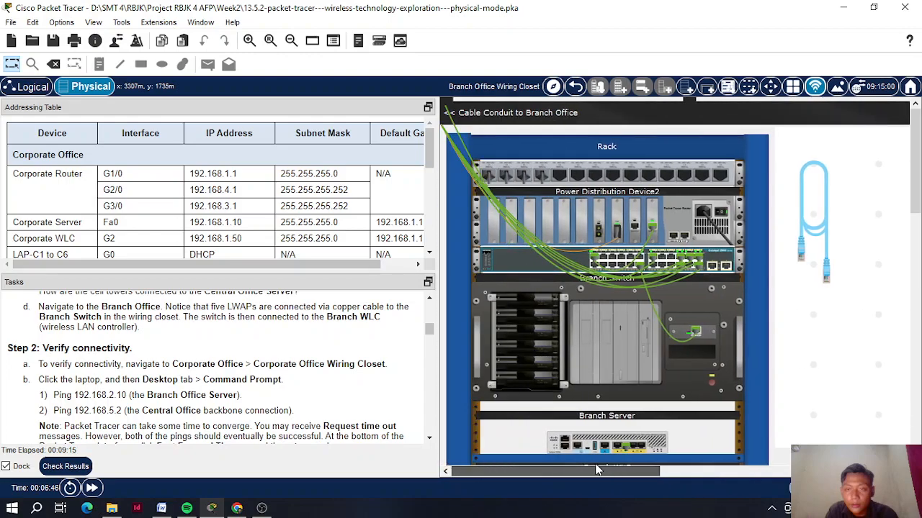
- Enlarge the lab instructions pane to show Step 2, then leave the wiring closet
scroll(128, 327, down, 1)
scroll(29, 342, up, 1)
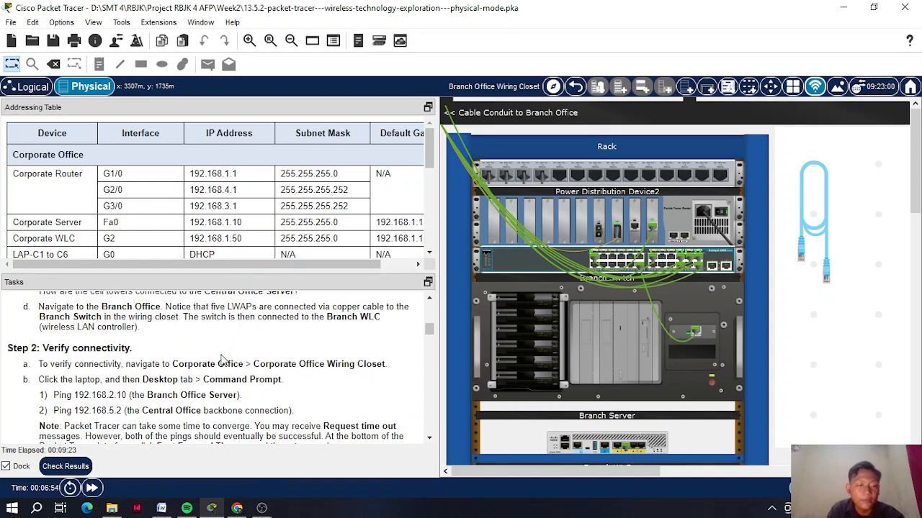
scroll(223, 356, down, 1)
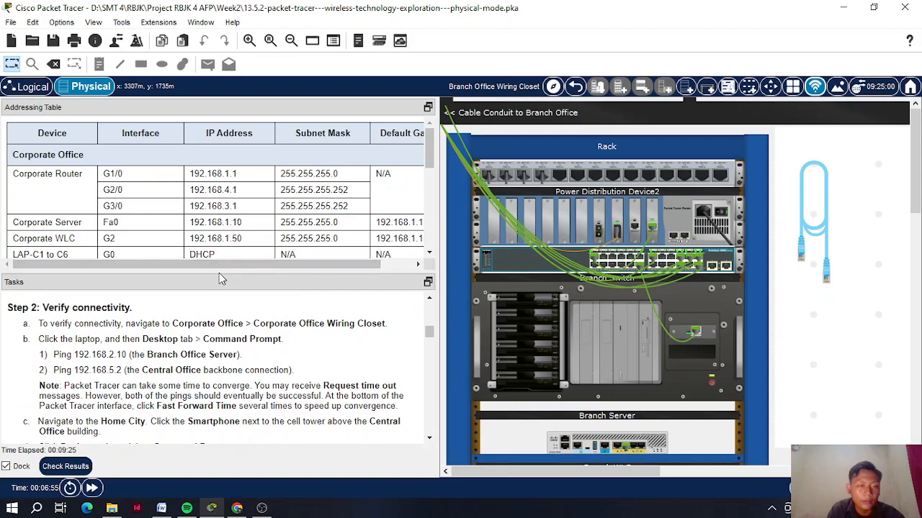
drag(220, 273, 218, 247)
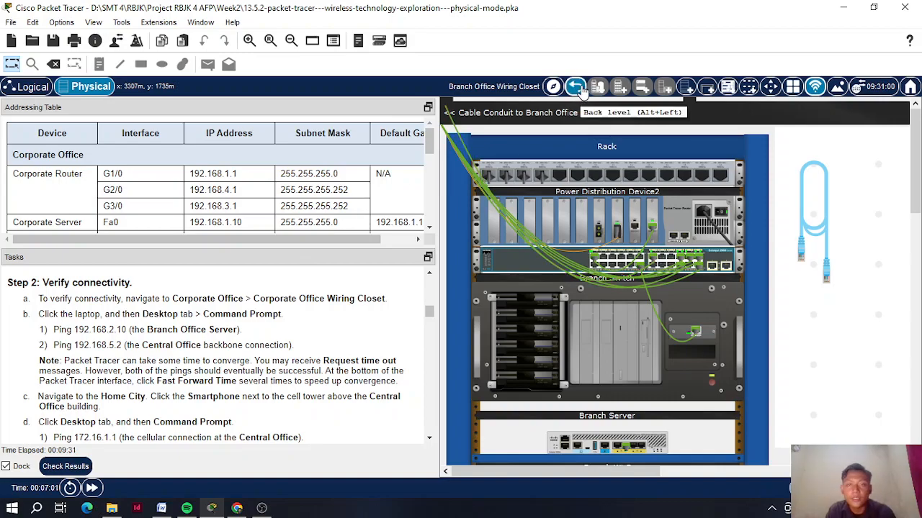
click(575, 86)
- Navigate from Home City into the Corporate Office Wiring Closet
click(575, 86)
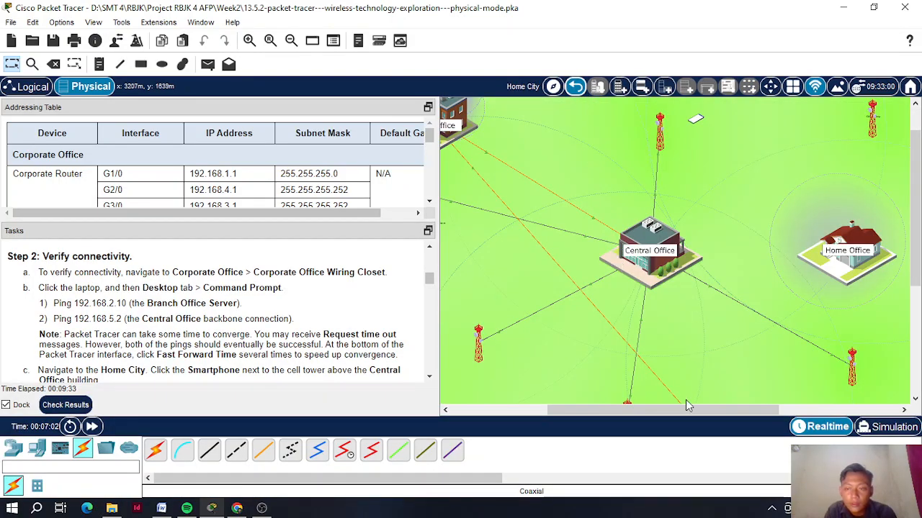
drag(627, 410, 530, 410)
click(637, 110)
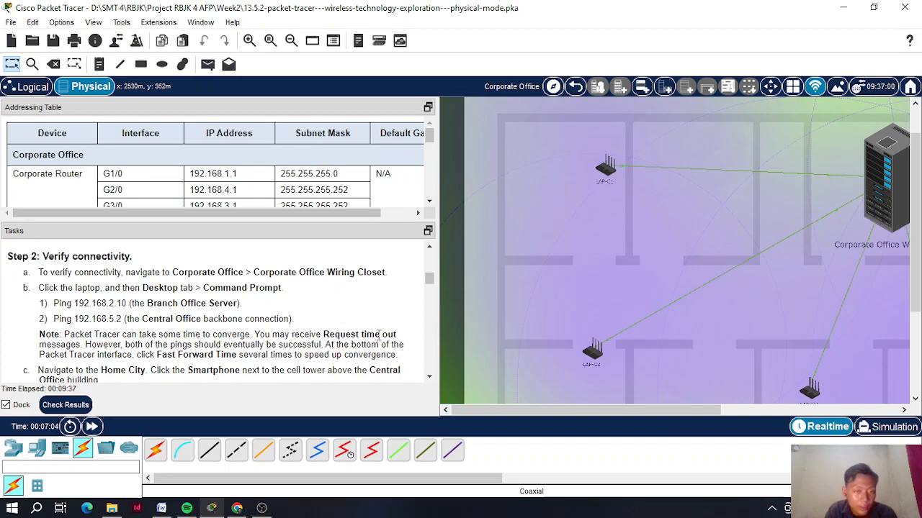
drag(624, 415, 715, 372)
click(747, 164)
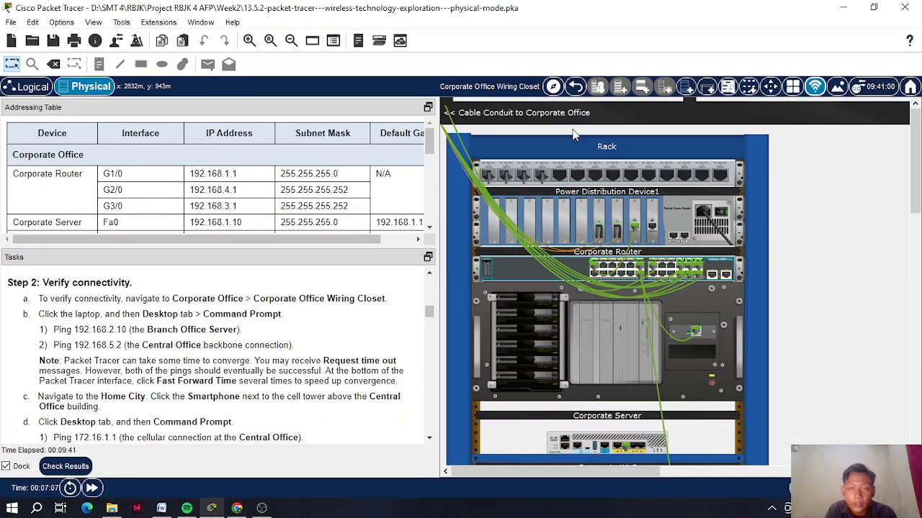
- Zoom out on the rack, open Laptop0's device window, and move it right
scroll(716, 319, down, 3)
scroll(716, 319, up, 3)
click(291, 41)
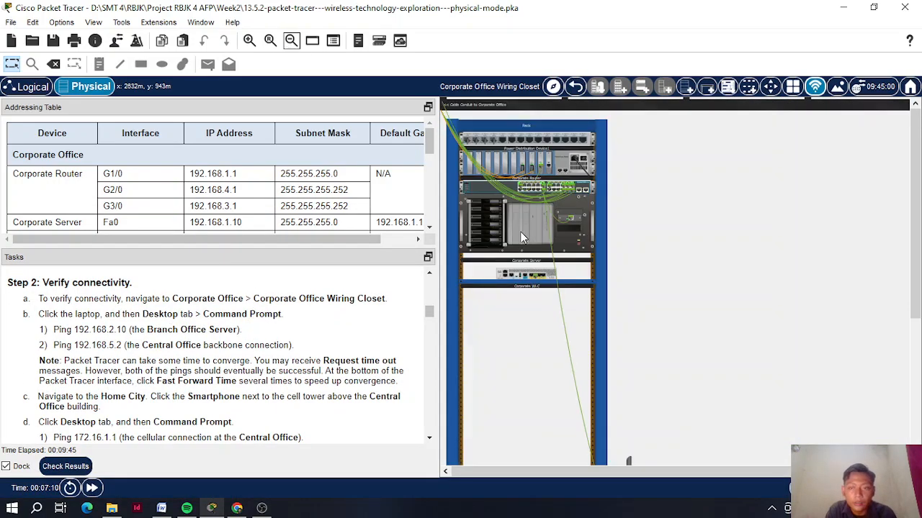
scroll(625, 424, down, 4)
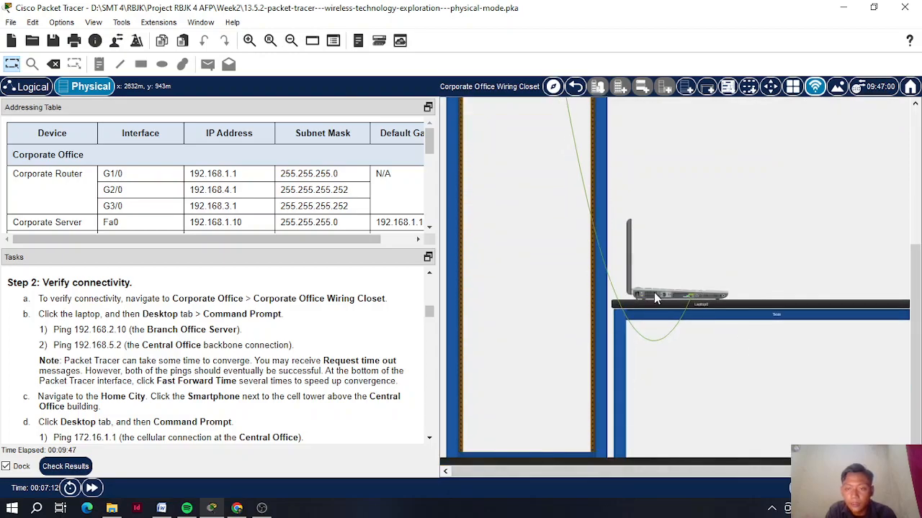
click(655, 298)
drag(389, 28, 621, 32)
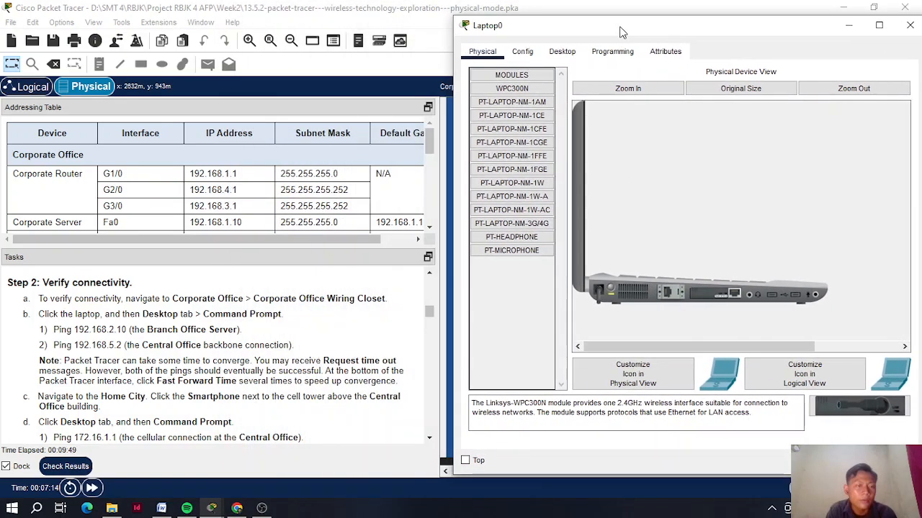
- Open Laptop0's Command Prompt and copy 'Ping 192.168.2.10' from the Tasks text
click(562, 52)
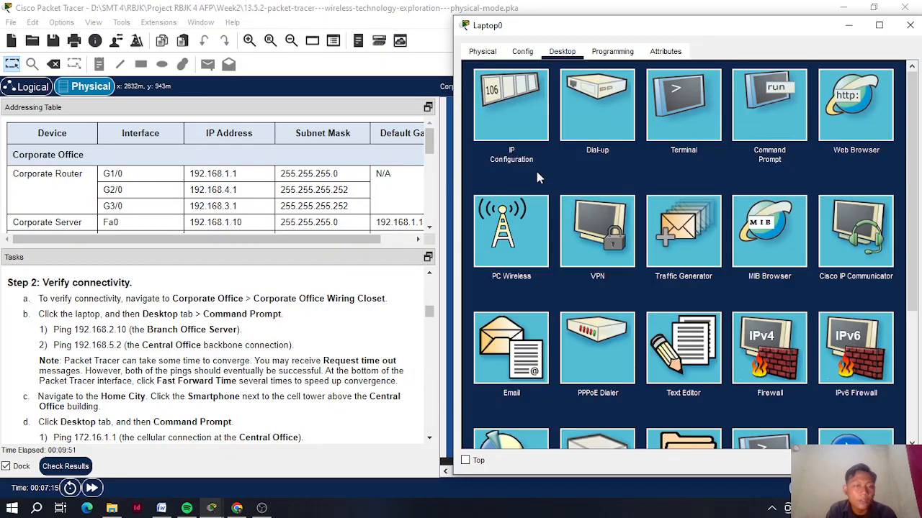
click(770, 108)
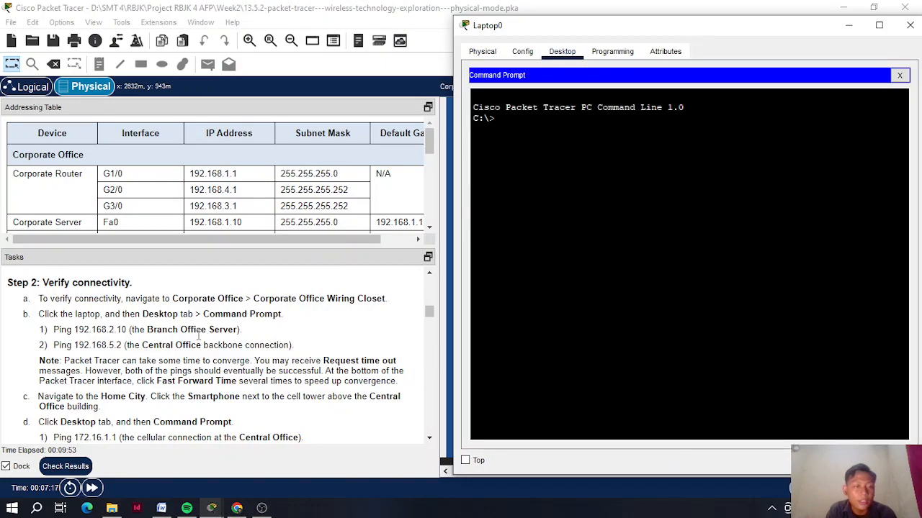
scroll(199, 335, down, 1)
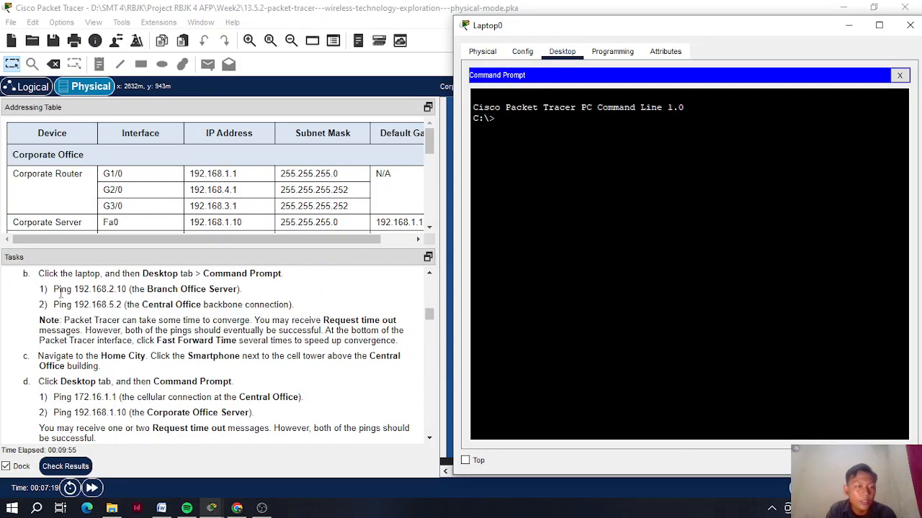
drag(53, 289, 127, 286)
right_click(123, 289)
click(122, 297)
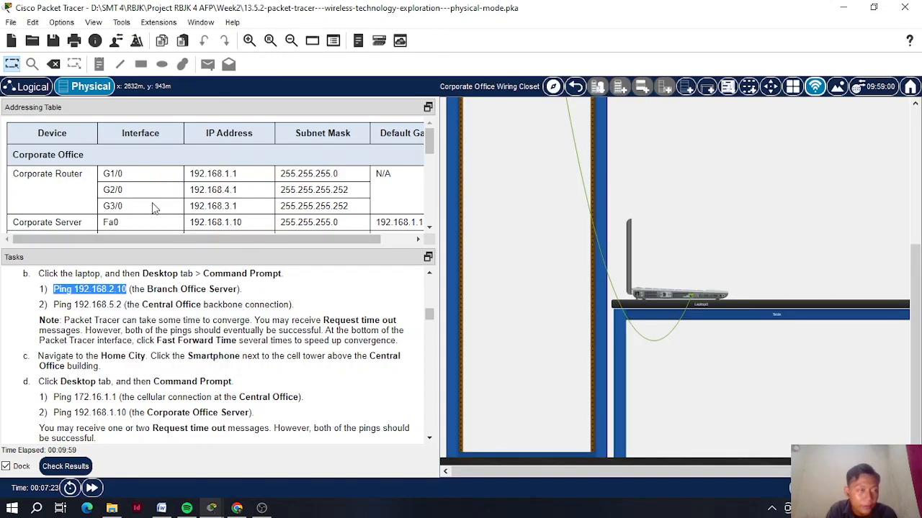
- Paste the ping command into Laptop0's terminal and run it
scroll(154, 208, down, 4)
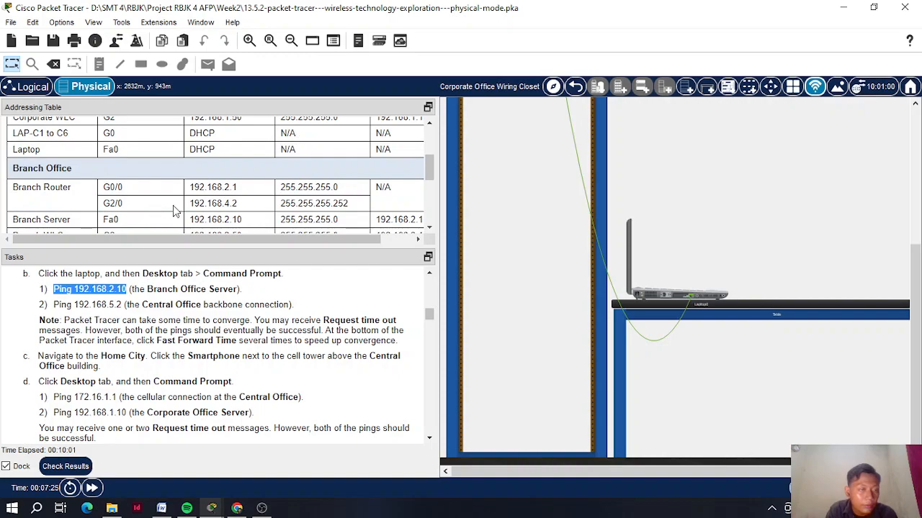
click(651, 303)
right_click(549, 128)
click(571, 160)
key(Return)
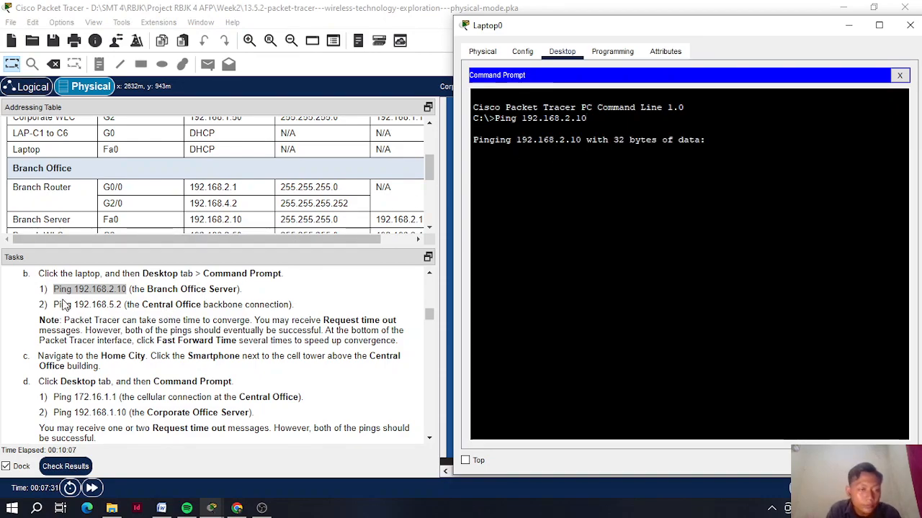
- Copy 'Ping 192.168.5.2' from the task text into Laptop0's Command Prompt and run it
click(55, 305)
drag(53, 305, 121, 304)
right_click(121, 303)
click(144, 311)
click(662, 301)
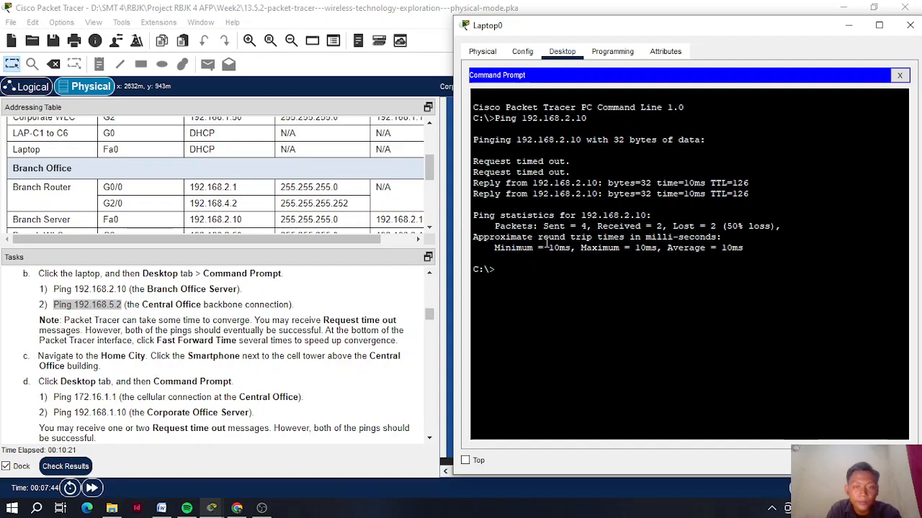
right_click(535, 272)
click(585, 301)
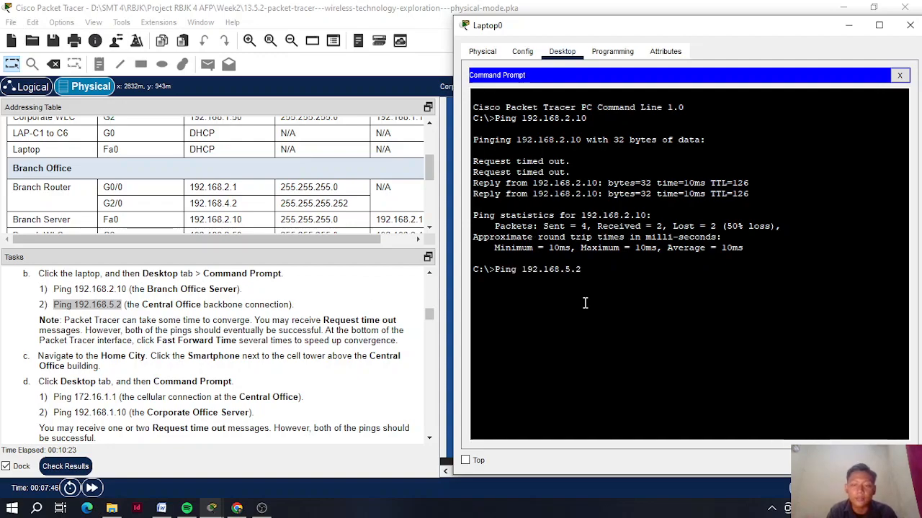
key(Return)
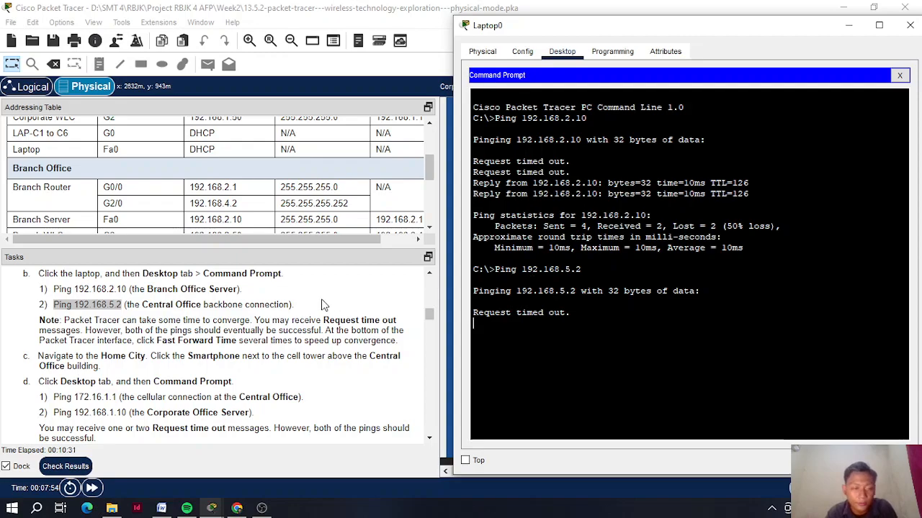
scroll(277, 307, down, 1)
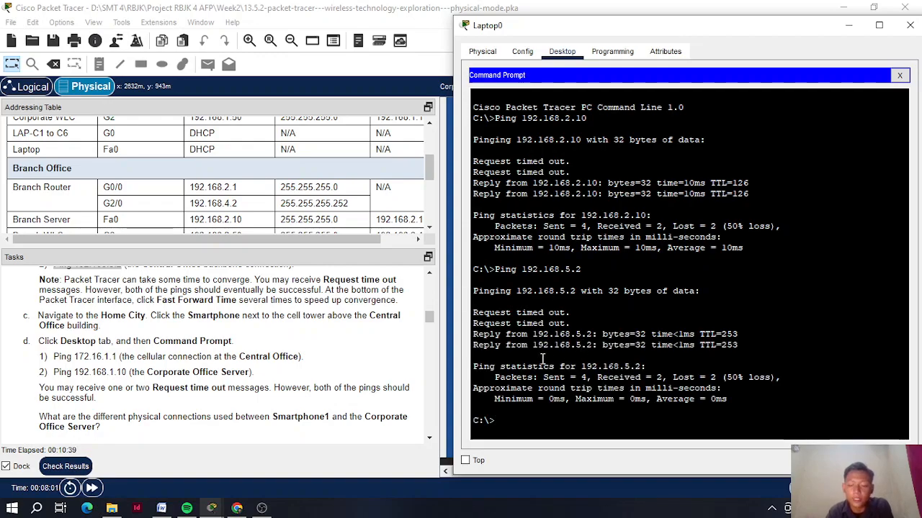
- Rerun the pings to 192.168.5.2 and 192.168.2.10 until replies arrive, then close Laptop0's window
key(Up)
key(Return)
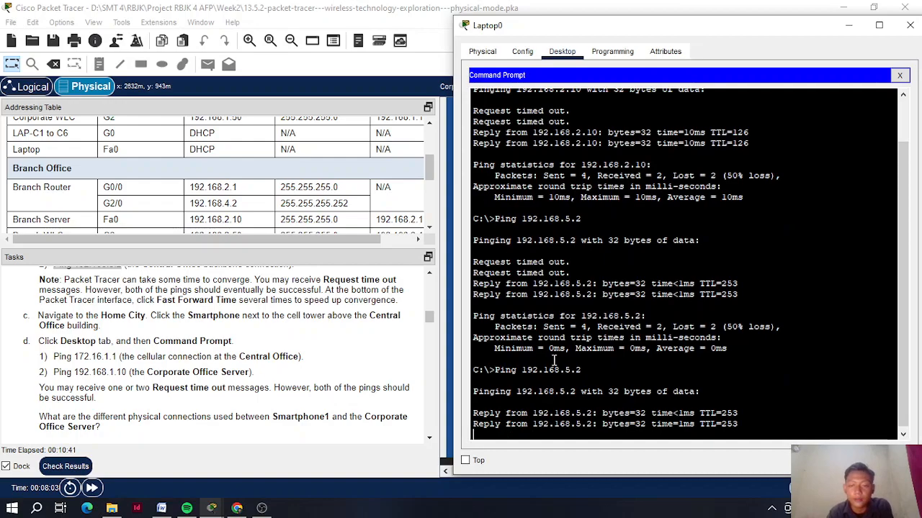
key(ctrl+c)
key(Up)
key(Up)
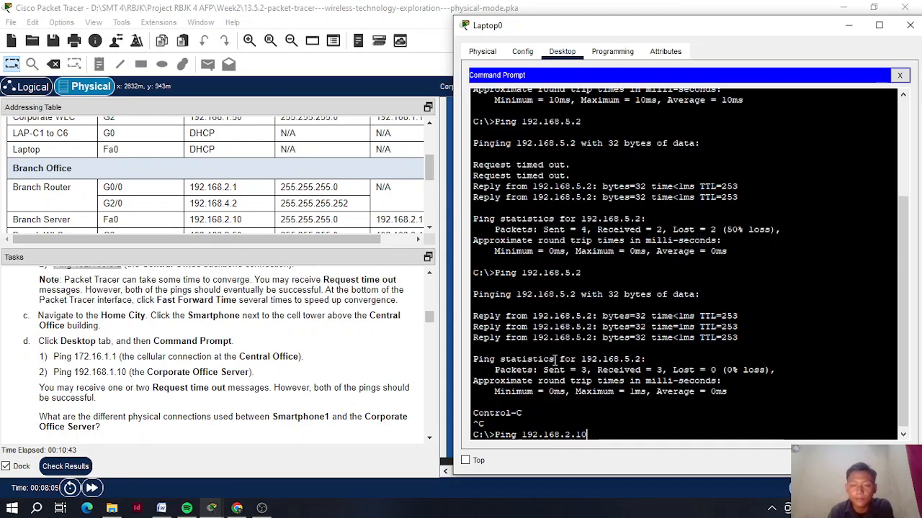
key(Return)
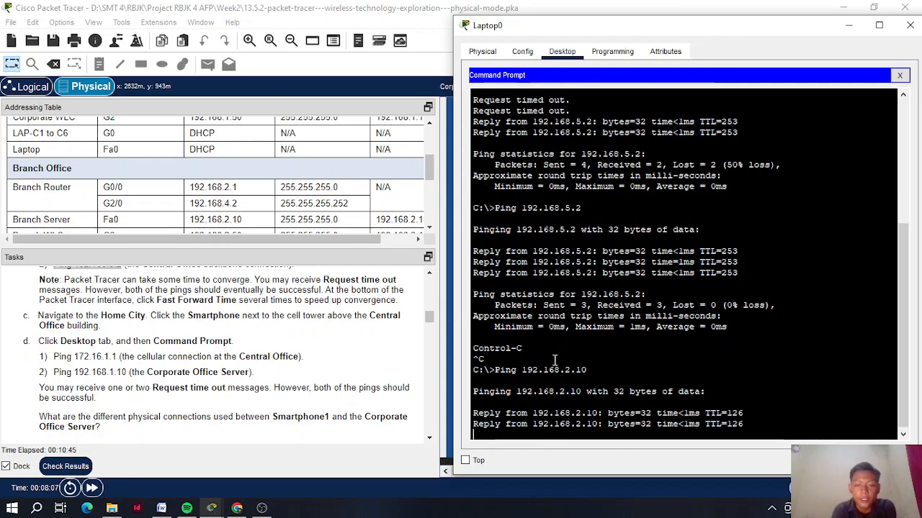
key(ctrl+c)
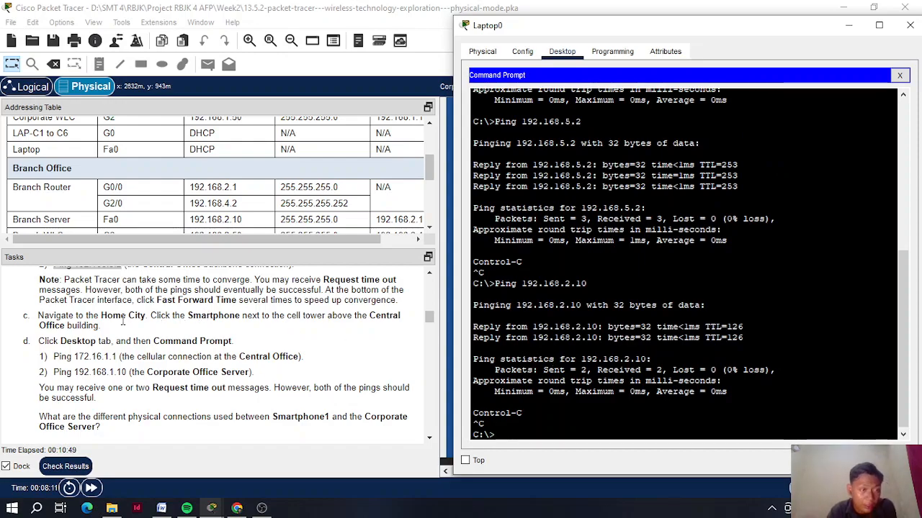
click(910, 25)
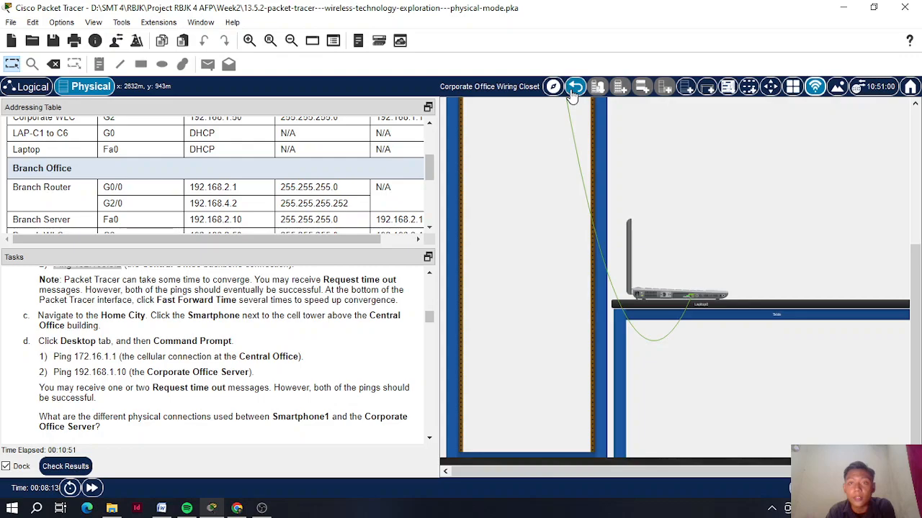
- Go back up to the Home City map and open the smartphone beside the cell tower, moving its window right
click(573, 93)
click(573, 92)
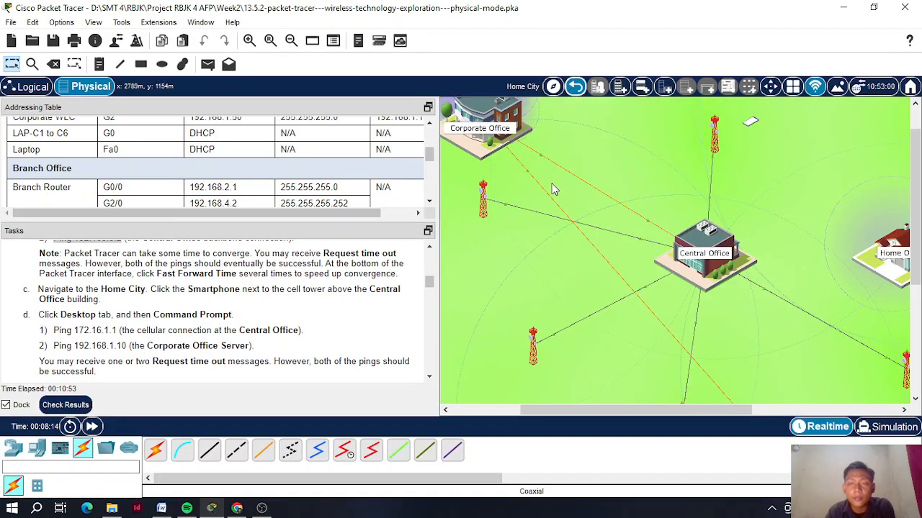
scroll(552, 189, up, 1)
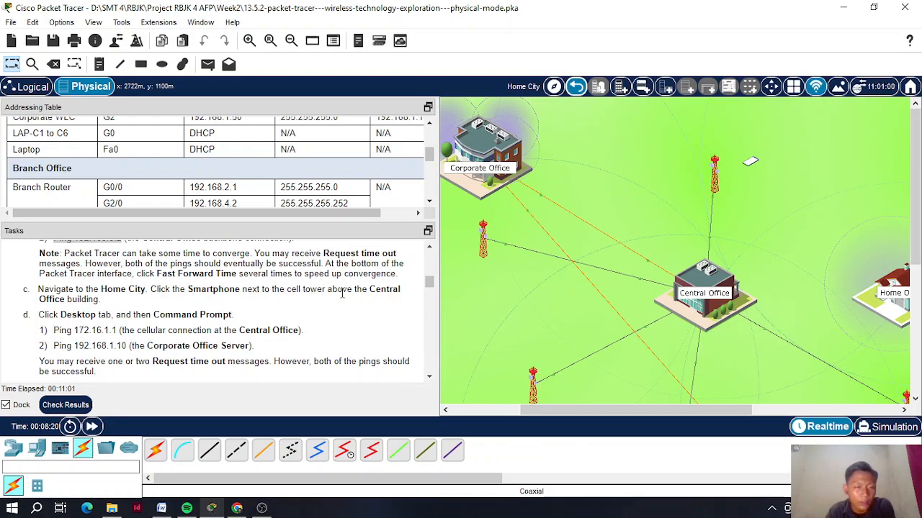
click(749, 164)
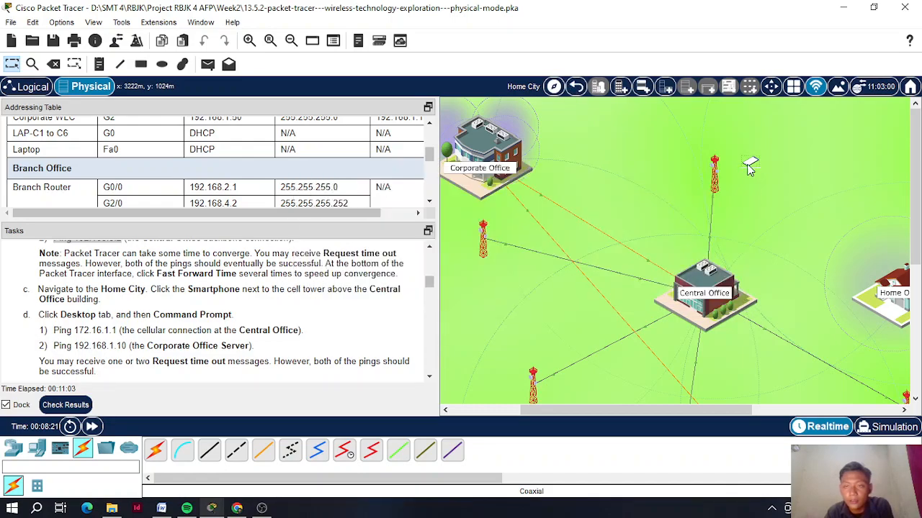
drag(371, 19, 587, 17)
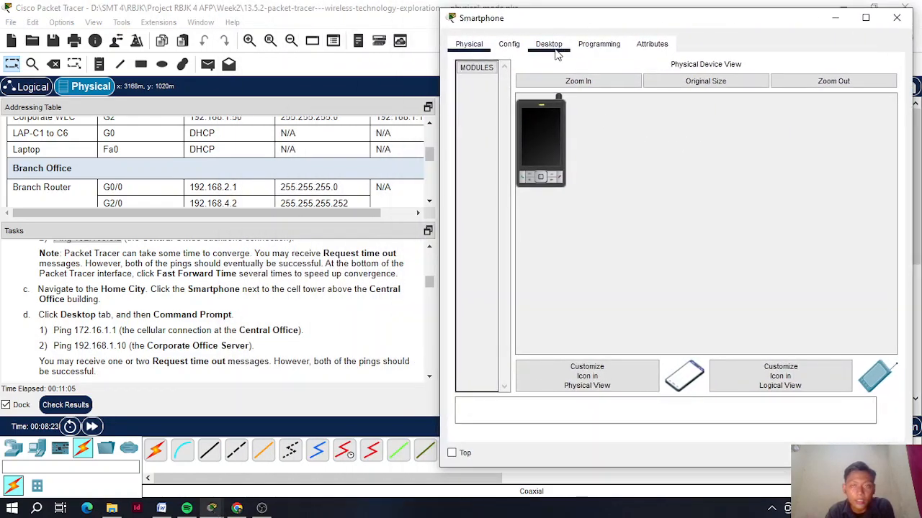
- Open the smartphone's Command Prompt and run 'Ping 172.16.1.1' pasted from the Tasks pane
click(549, 44)
click(685, 108)
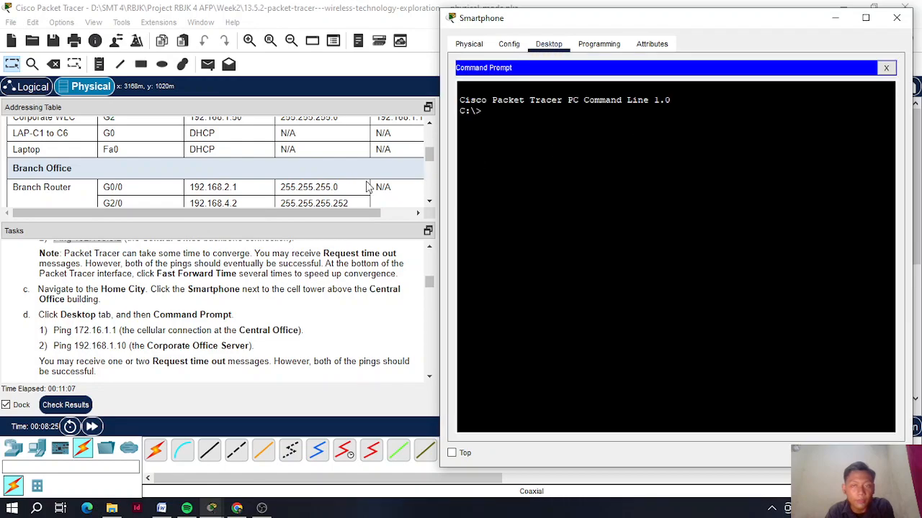
scroll(186, 276, down, 1)
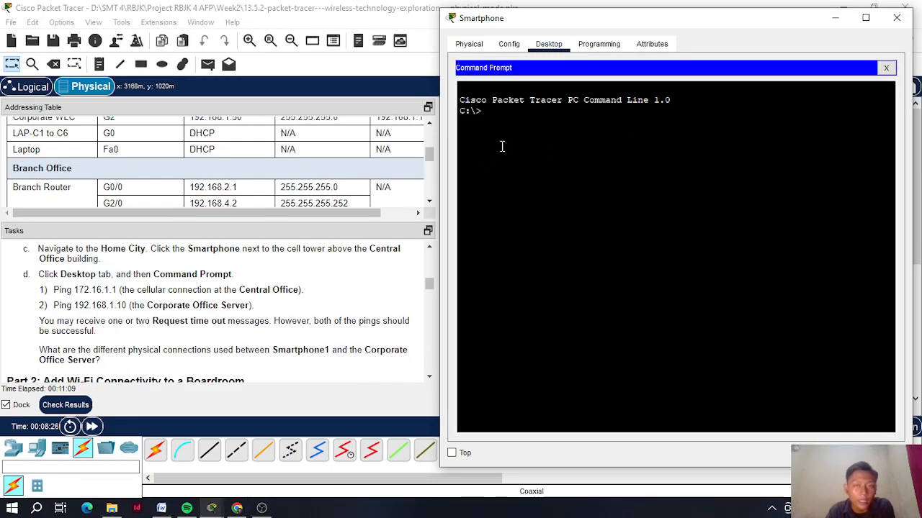
click(55, 289)
drag(56, 290, 116, 290)
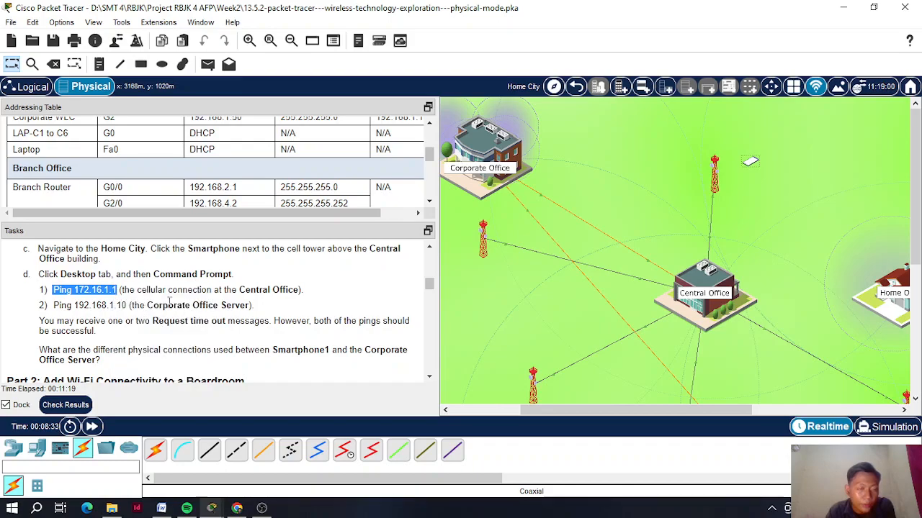
click(749, 163)
right_click(549, 134)
click(585, 165)
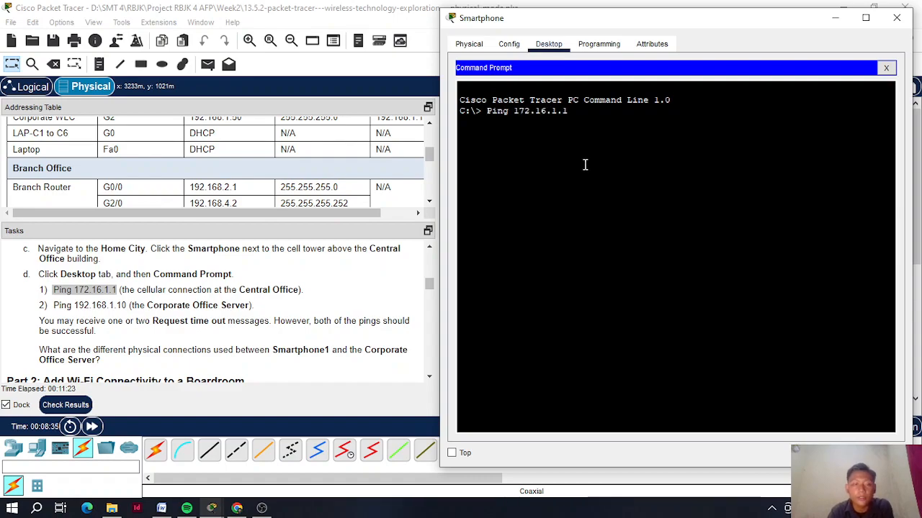
key(Return)
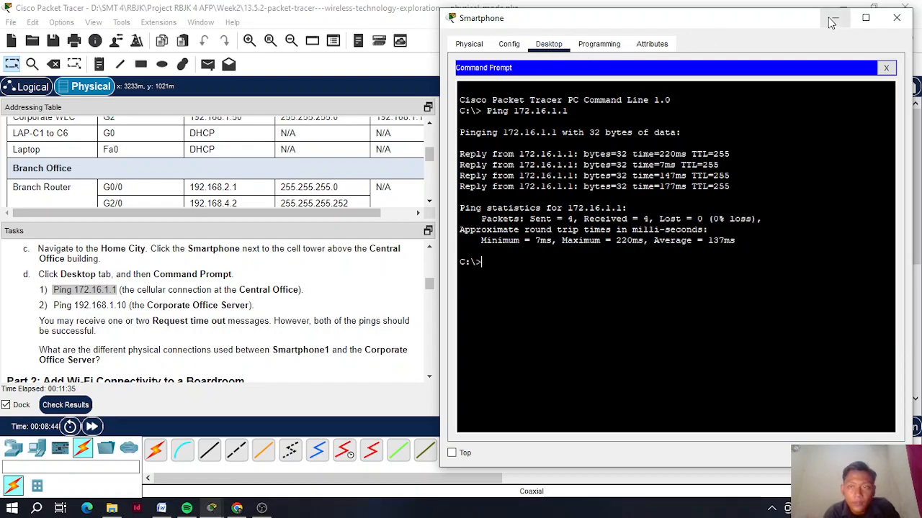
- Paste 'Ping 192.168.1.10' from Tasks into the smartphone prompt, run it, and close the smartphone window
click(101, 306)
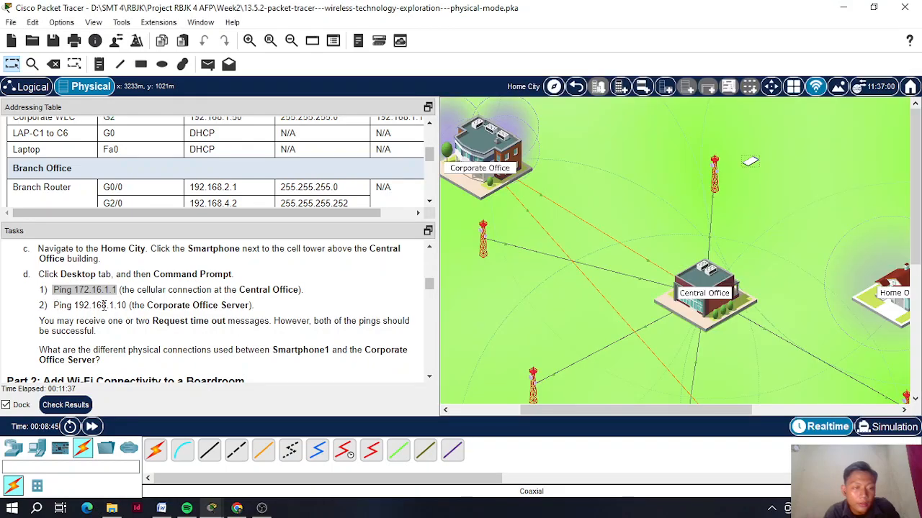
drag(127, 305, 52, 306)
right_click(55, 306)
click(76, 312)
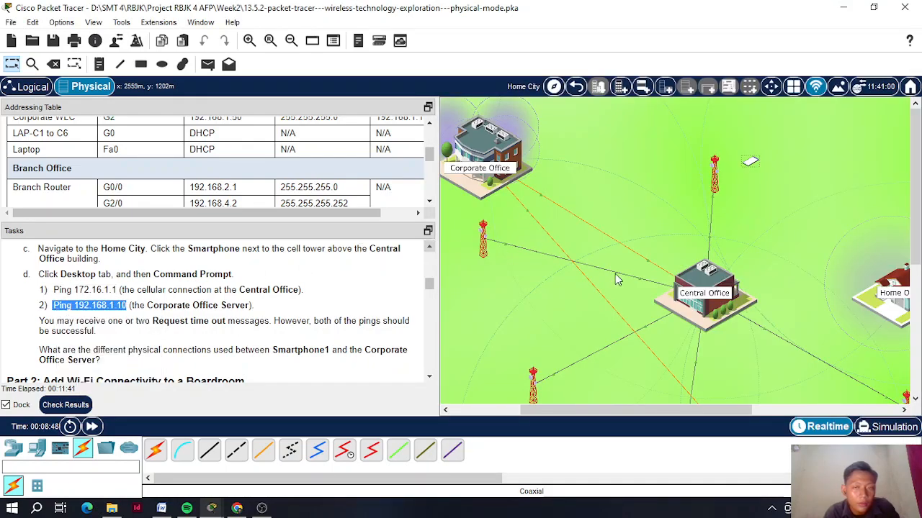
click(749, 162)
right_click(551, 261)
click(576, 283)
key(Return)
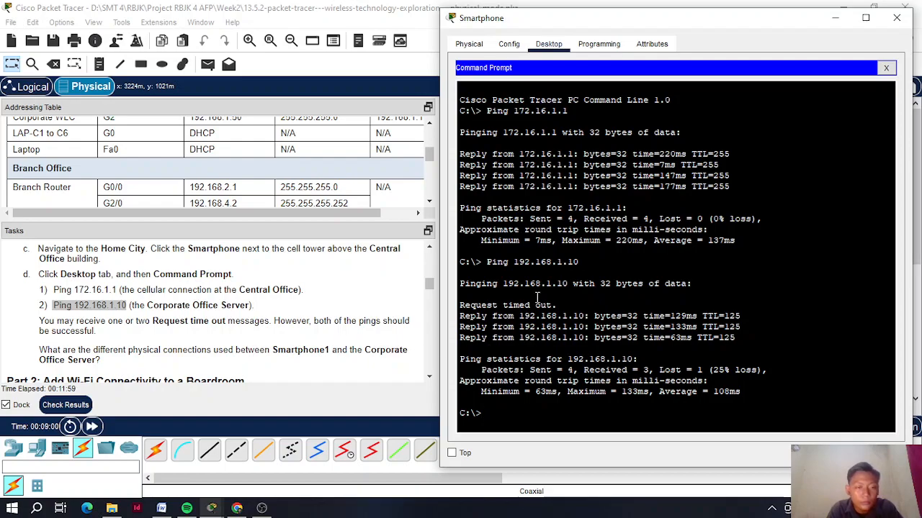
scroll(311, 336, down, 1)
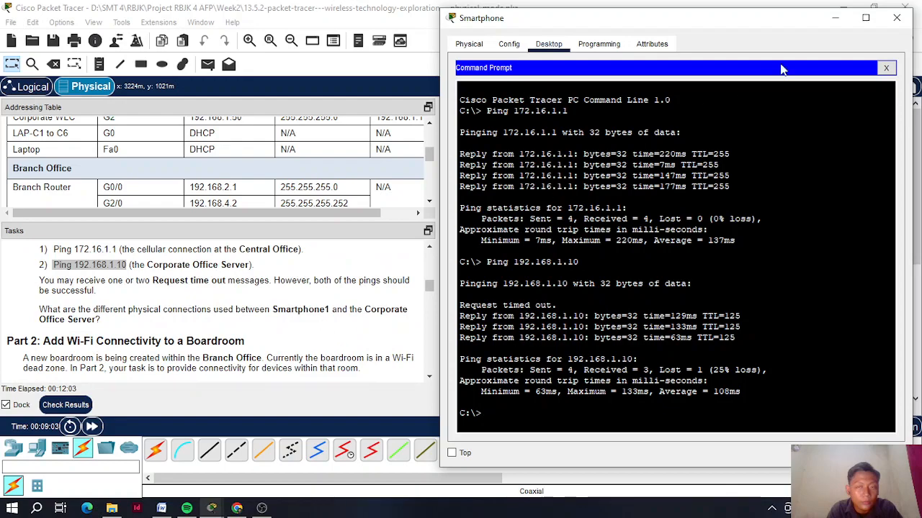
click(897, 17)
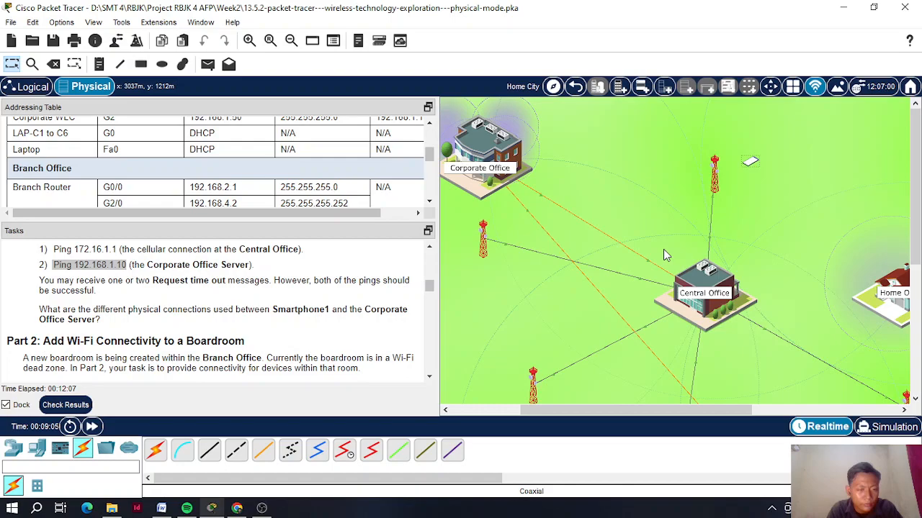
mouse_move(664, 411)
mouse_down()
mouse_move(677, 411)
mouse_move(664, 411)
mouse_up()
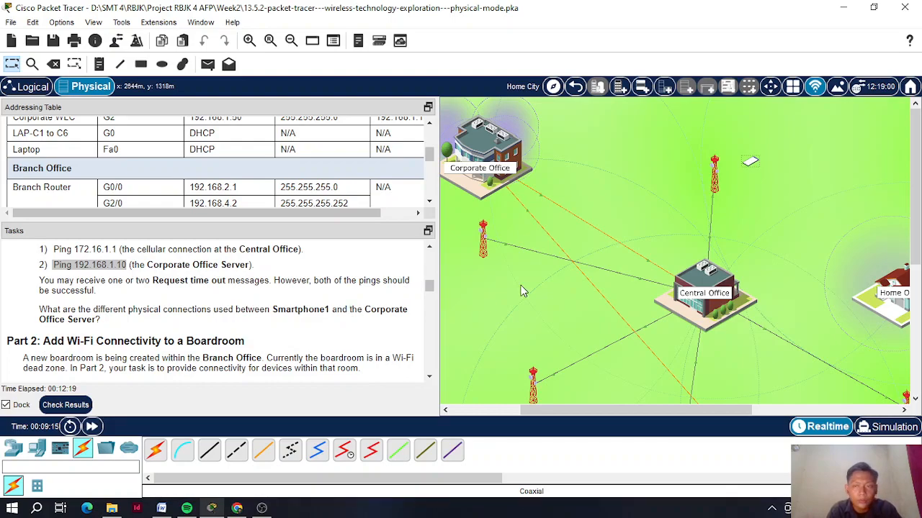
mouse_move(750, 164)
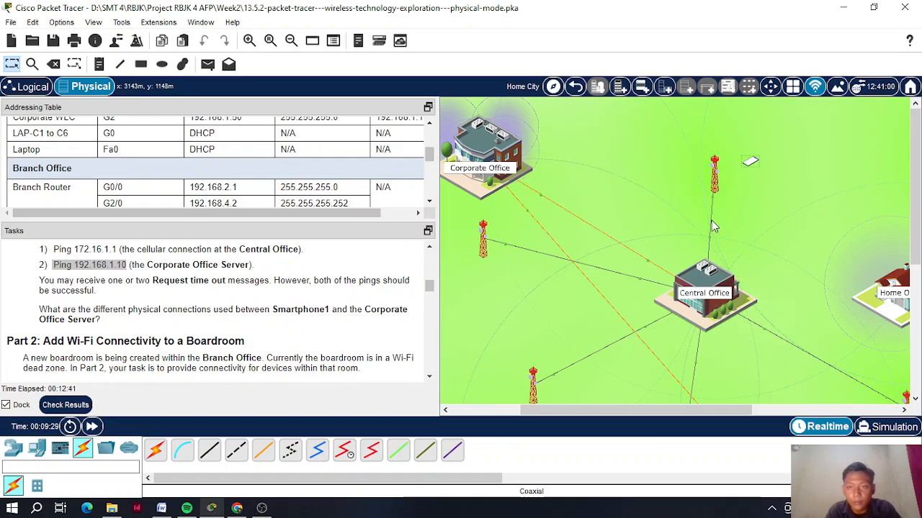
mouse_move(712, 226)
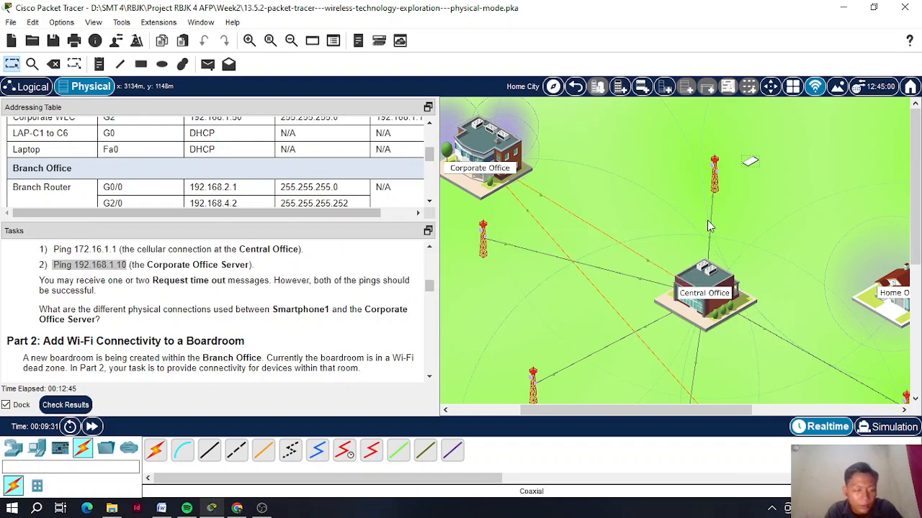
drag(653, 410, 666, 415)
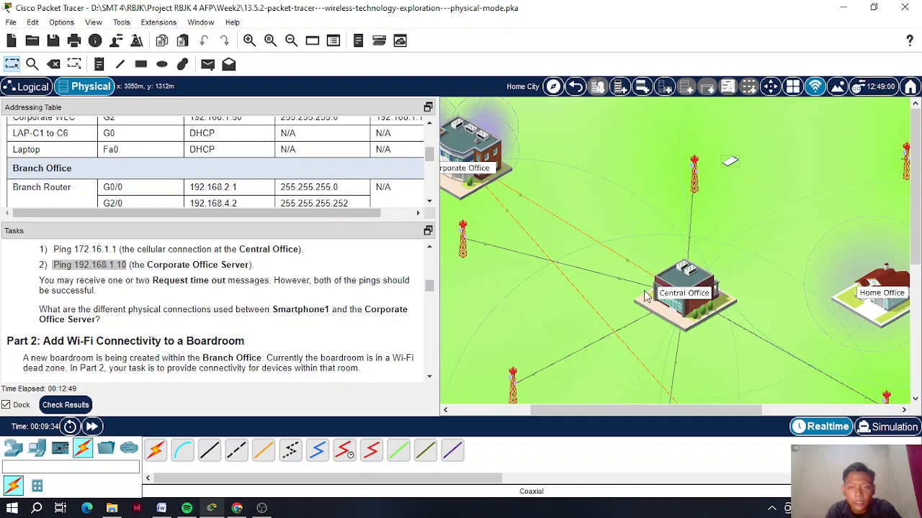
drag(636, 411, 618, 412)
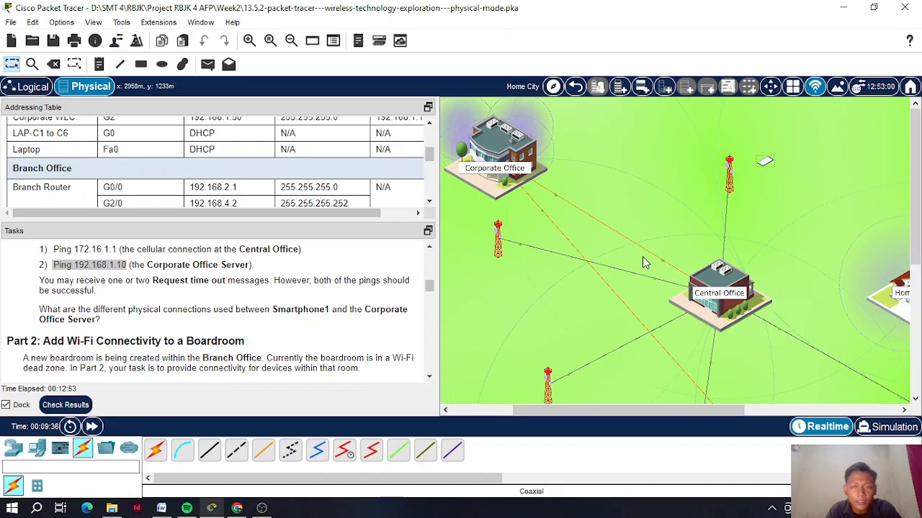
mouse_move(637, 251)
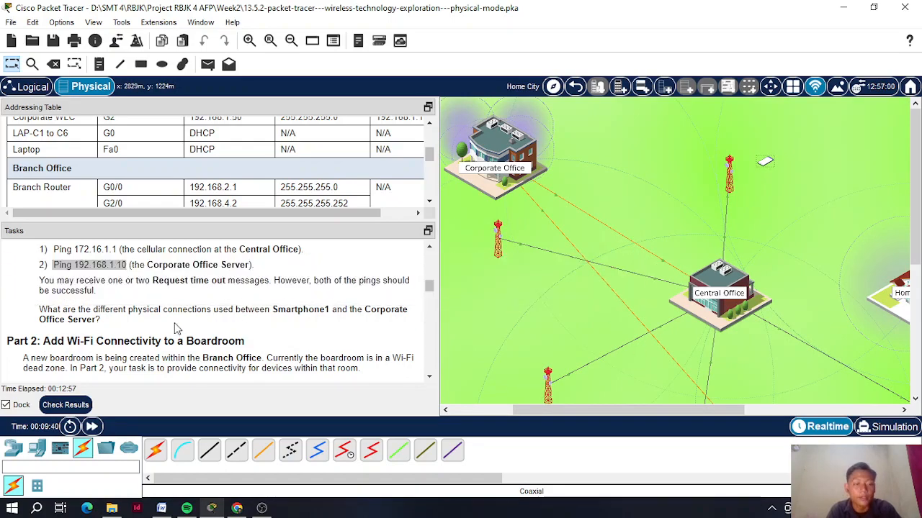
scroll(103, 338, down, 3)
drag(7, 260, 249, 264)
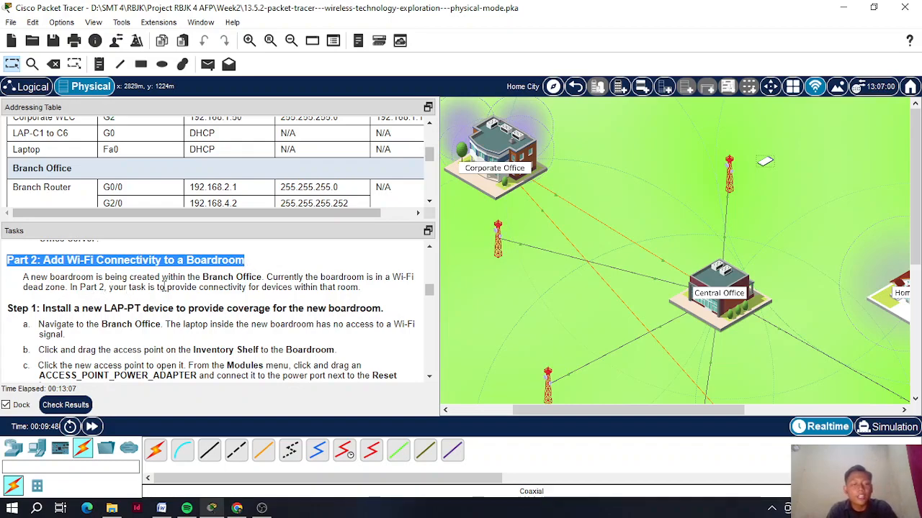
- Enter the Branch Office floor plan to bring the Boardroom into view
scroll(627, 331, down, 3)
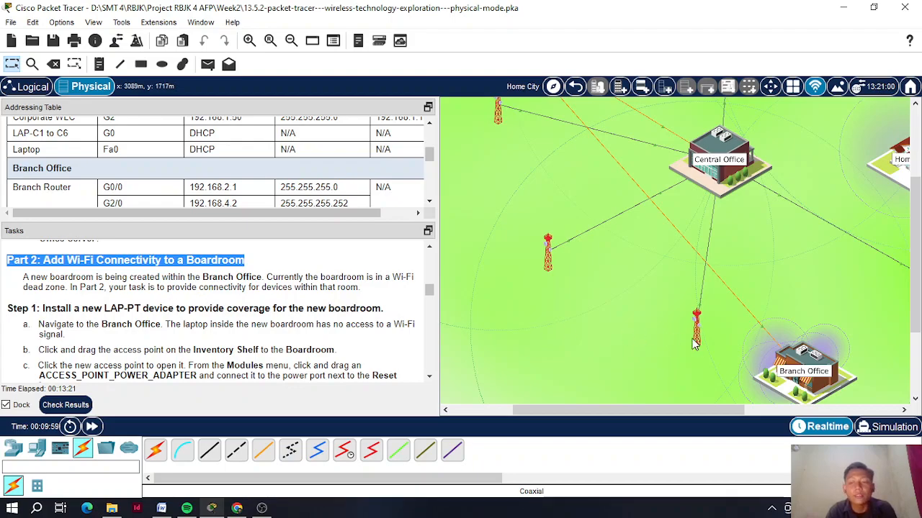
click(801, 360)
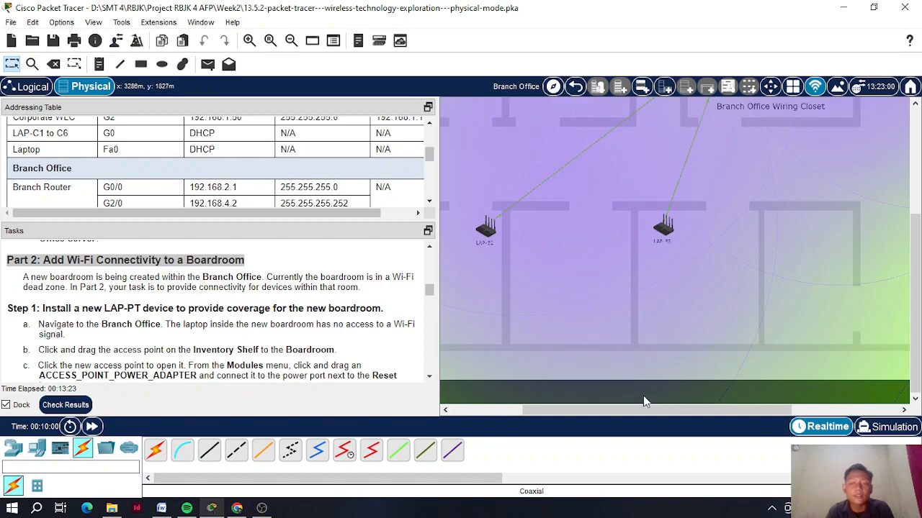
drag(631, 412, 653, 411)
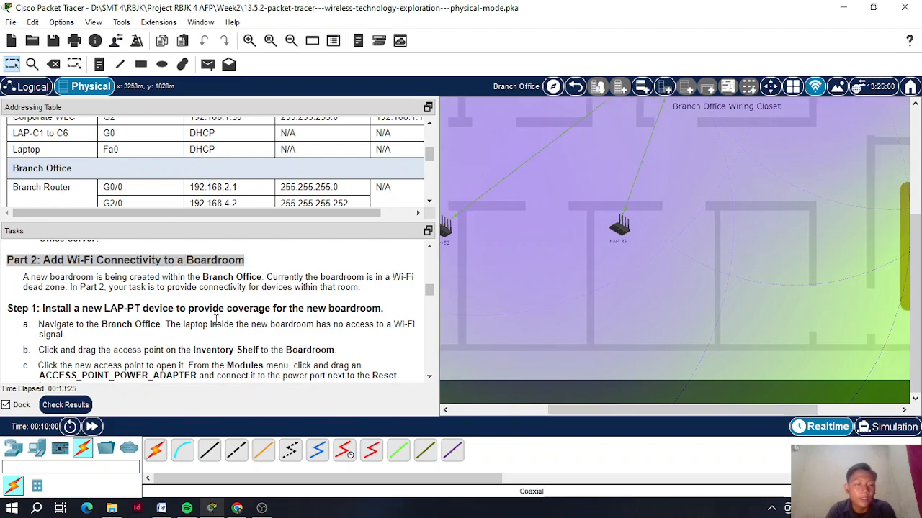
scroll(215, 319, down, 1)
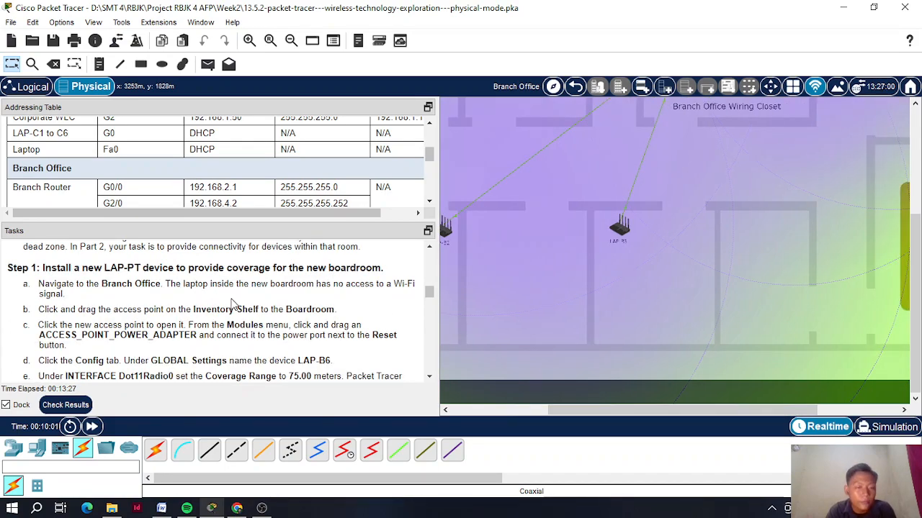
scroll(659, 306, up, 5)
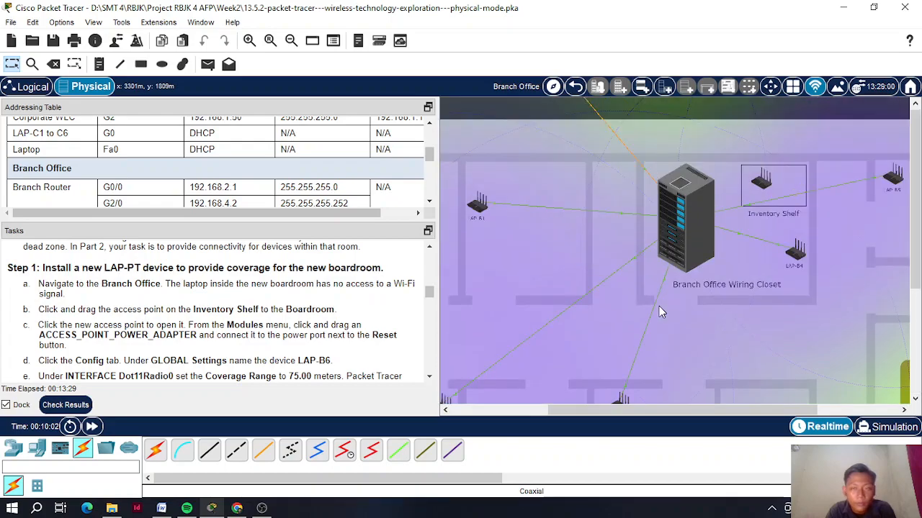
scroll(659, 306, down, 1)
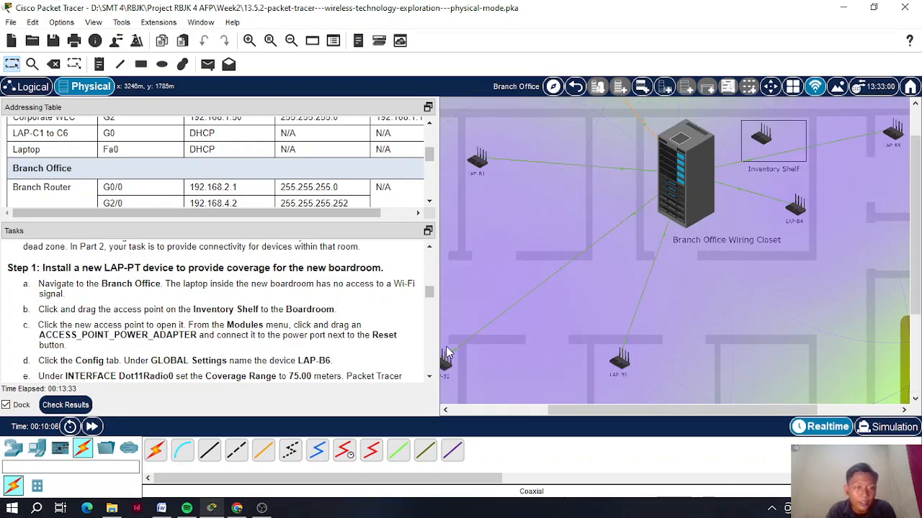
scroll(614, 248, up, 1)
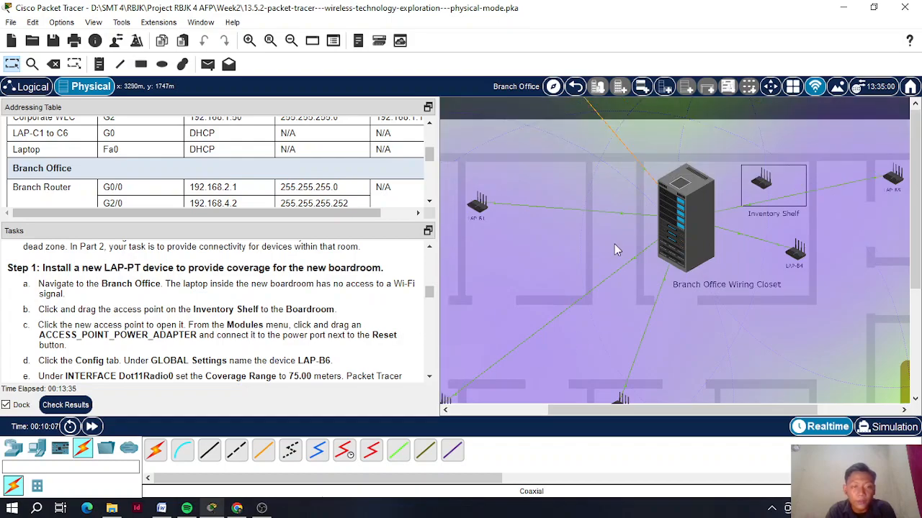
- Drag the LAP-PT from the Inventory Shelf to the top of the Boardroom and open its window
drag(646, 410, 726, 409)
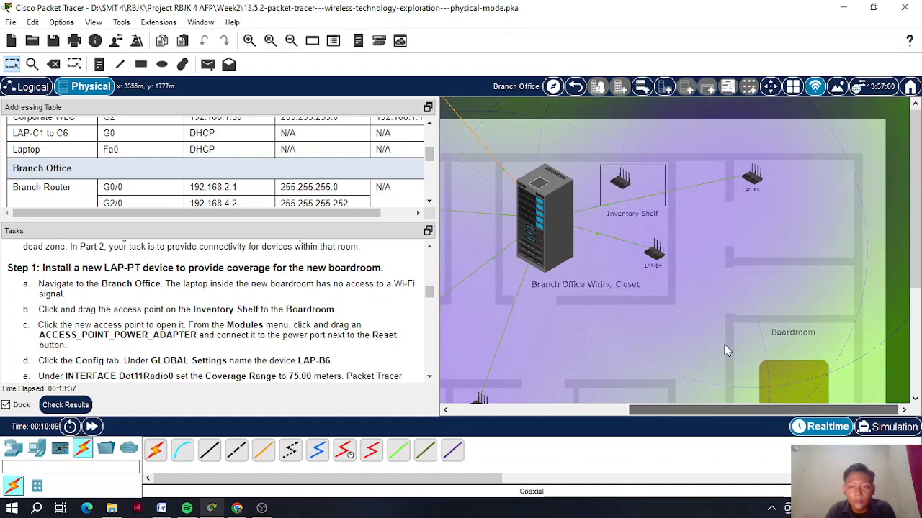
scroll(724, 345, down, 1)
drag(622, 139, 789, 329)
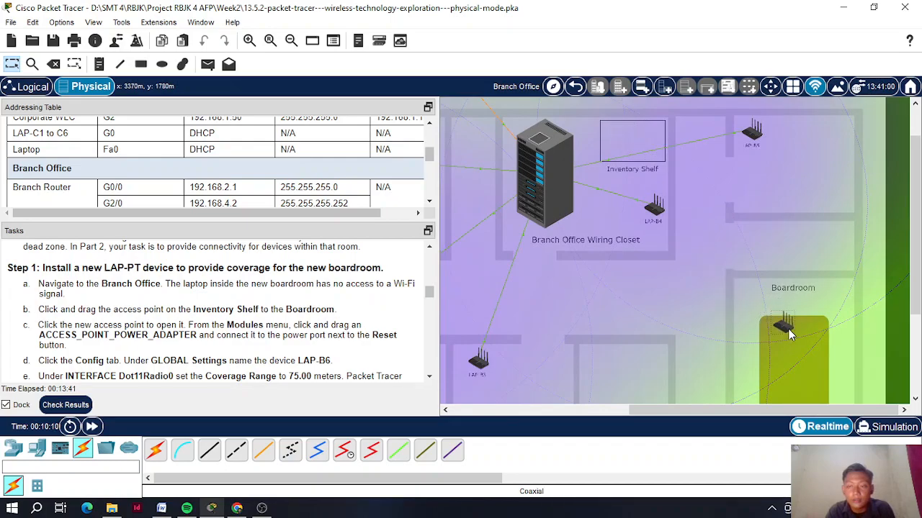
scroll(788, 329, down, 2)
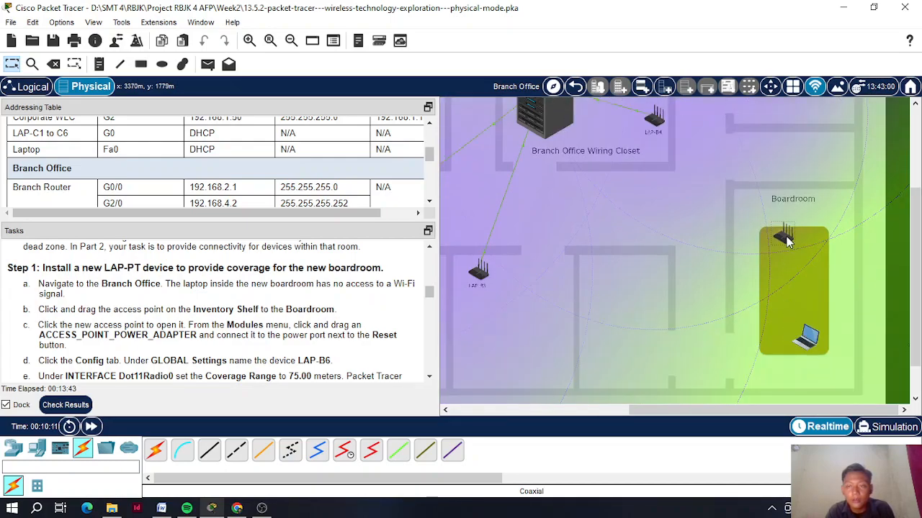
drag(762, 252, 790, 246)
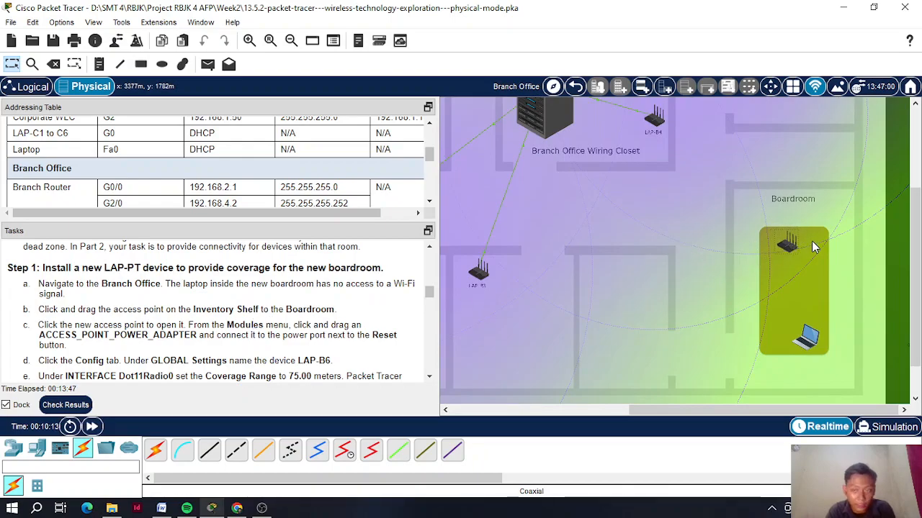
click(787, 247)
- Plug an ACCESS_POINT_POWER_ADAPTER into the Boardroom access point's power port
drag(382, 27, 183, 64)
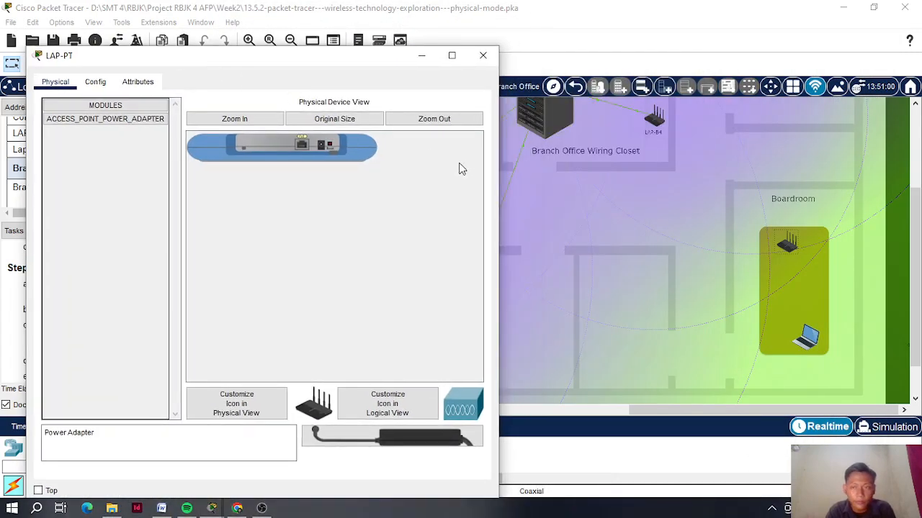
click(451, 55)
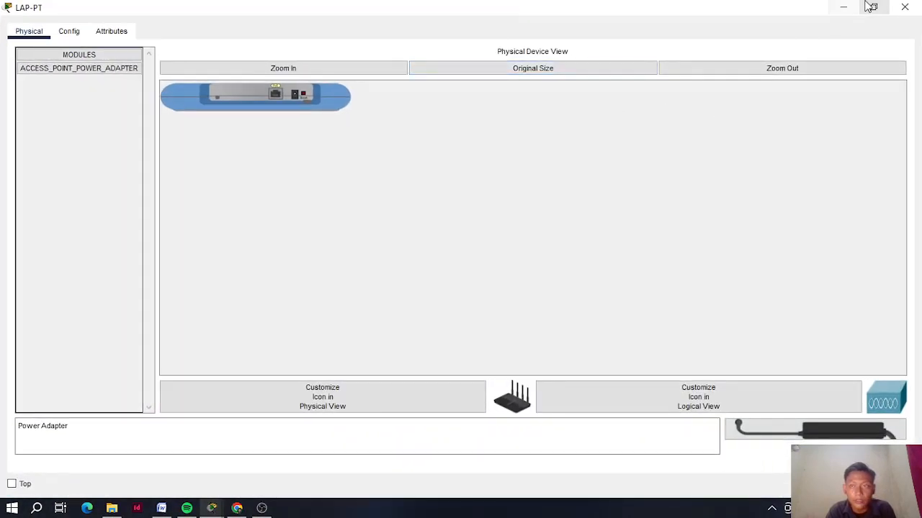
click(872, 6)
click(483, 55)
scroll(662, 199, up, 3)
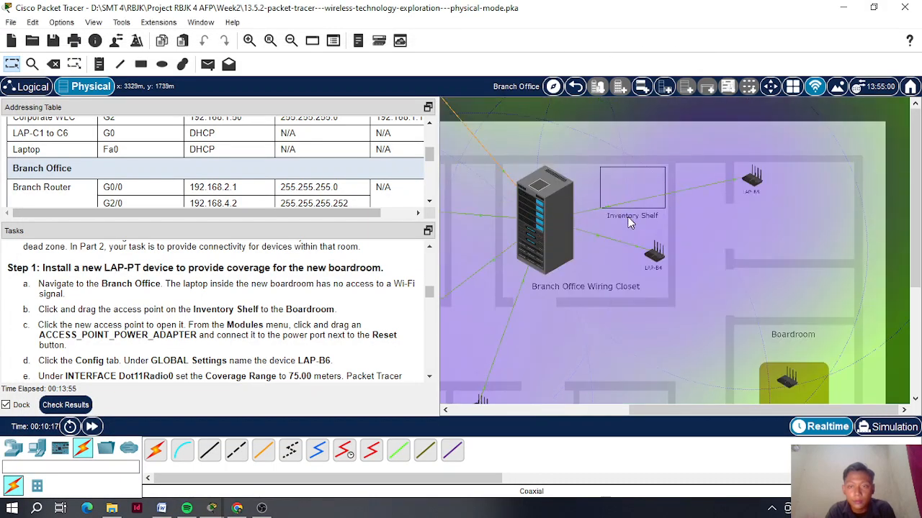
scroll(640, 191, down, 4)
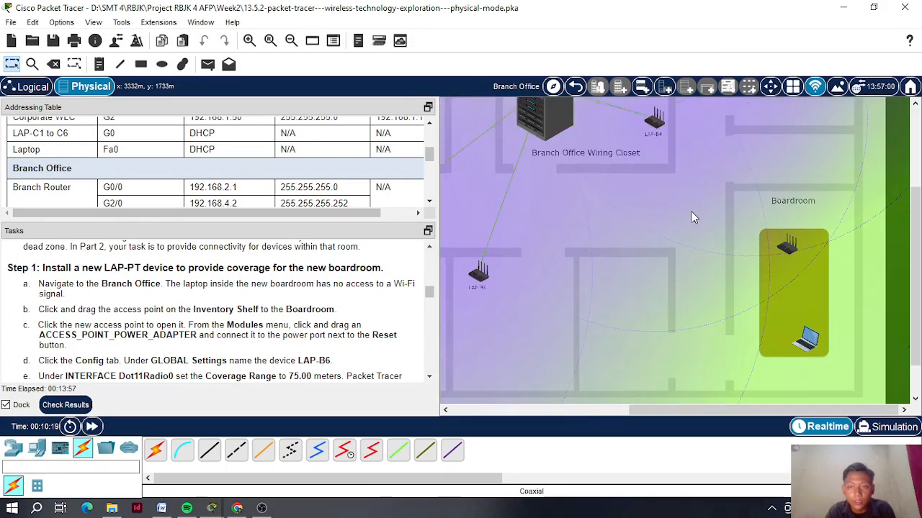
click(788, 203)
drag(288, 56, 674, 37)
scroll(280, 298, down, 1)
click(491, 91)
click(494, 89)
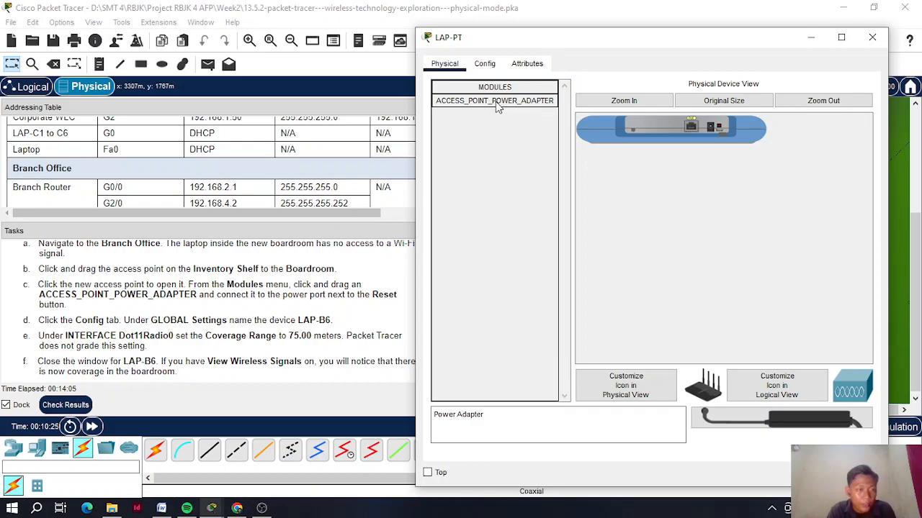
drag(497, 106, 710, 127)
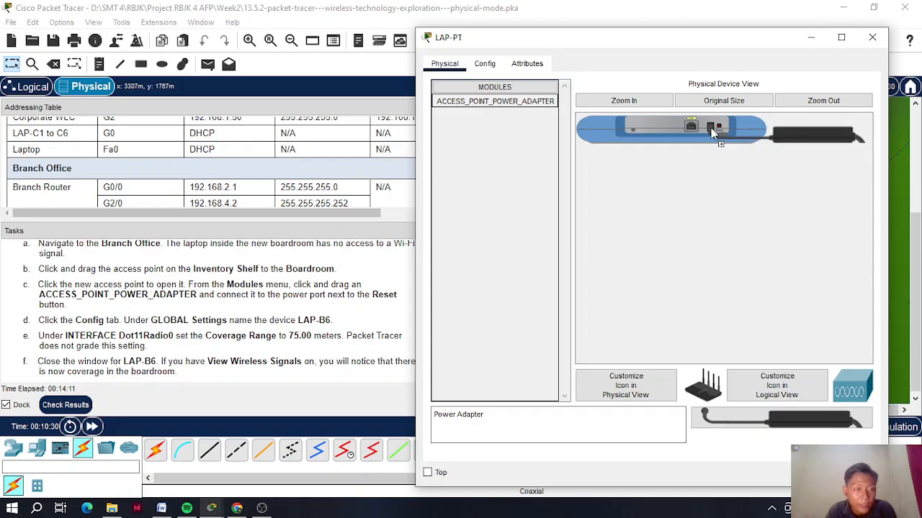
- Re-place the access point in the Boardroom and reopen its device window
drag(621, 41, 311, 44)
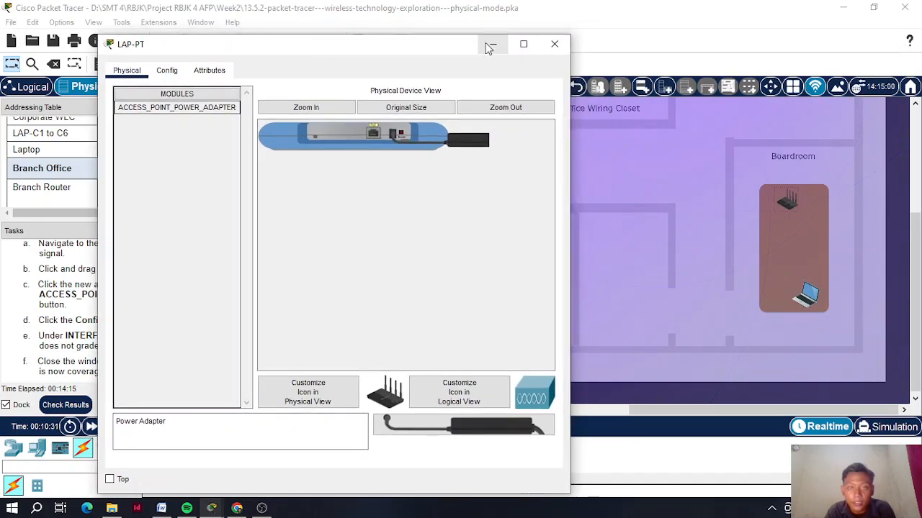
click(489, 45)
drag(778, 210, 628, 187)
drag(492, 180, 697, 231)
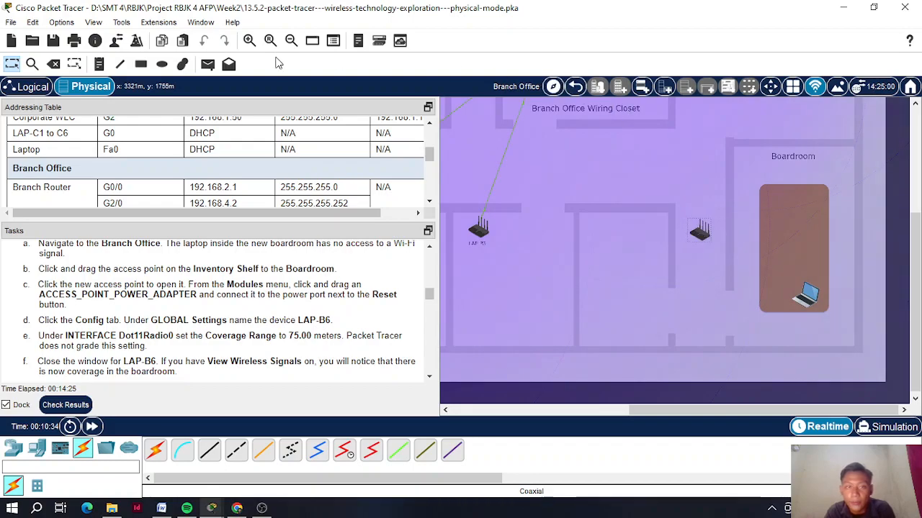
click(291, 40)
drag(786, 288, 492, 184)
drag(578, 171, 833, 267)
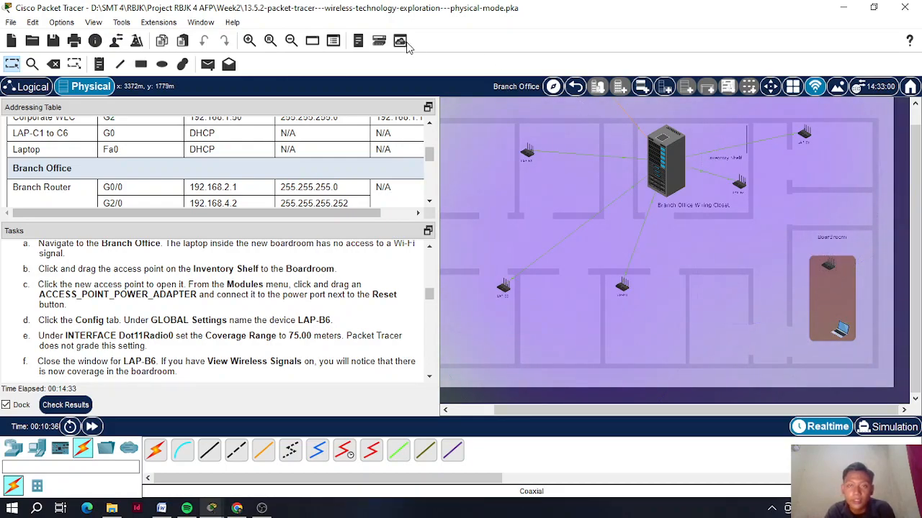
click(249, 40)
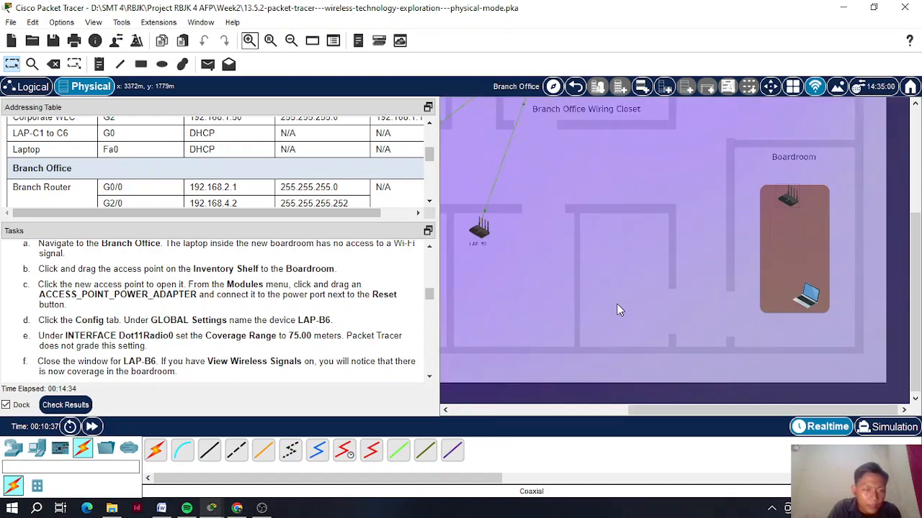
click(787, 197)
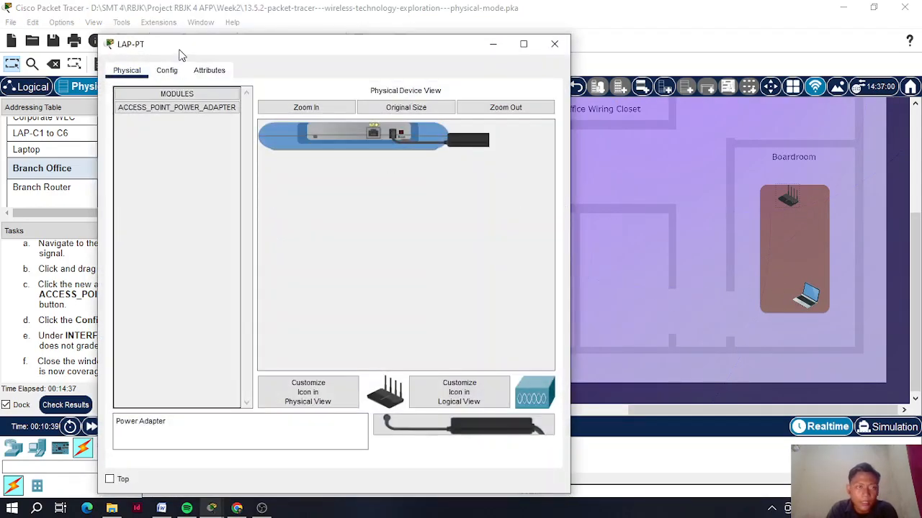
- Change the access point's Display Name from LAP-PT to LAP-B6 in Global Settings
drag(180, 50, 519, 43)
click(503, 68)
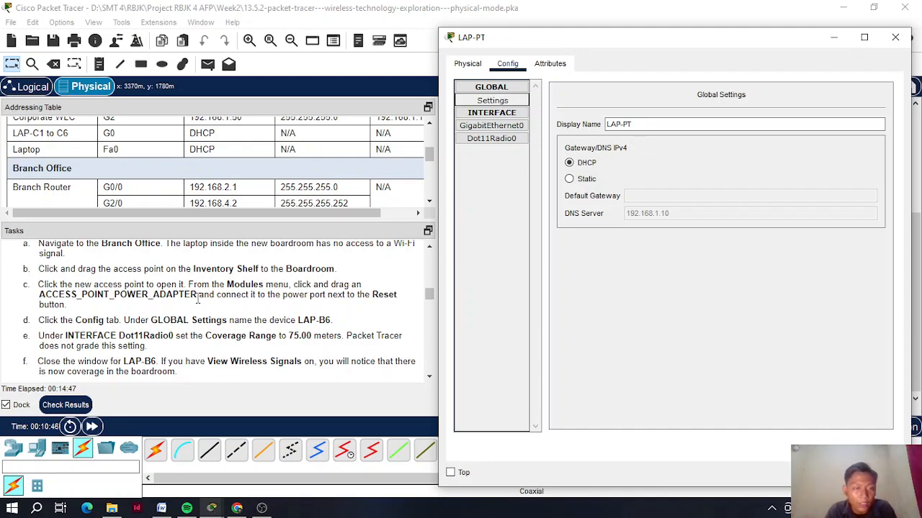
scroll(152, 333, down, 1)
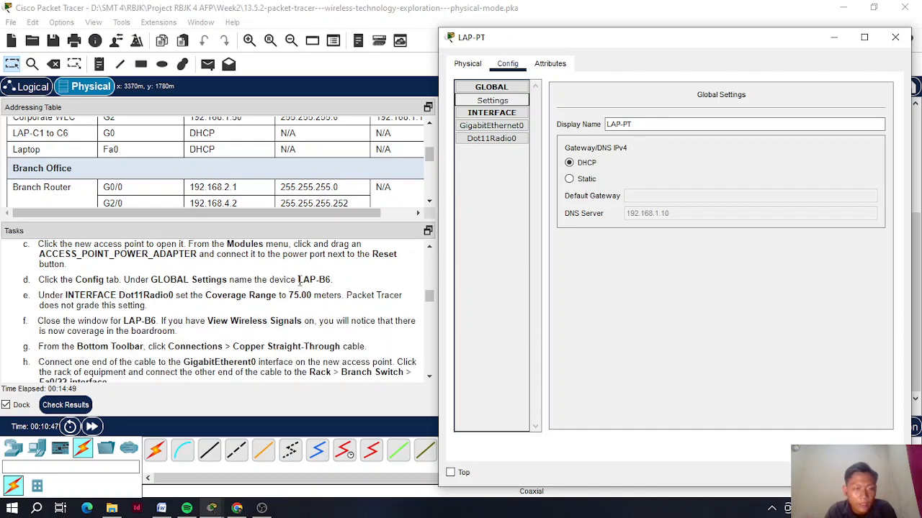
click(298, 281)
drag(329, 279, 304, 282)
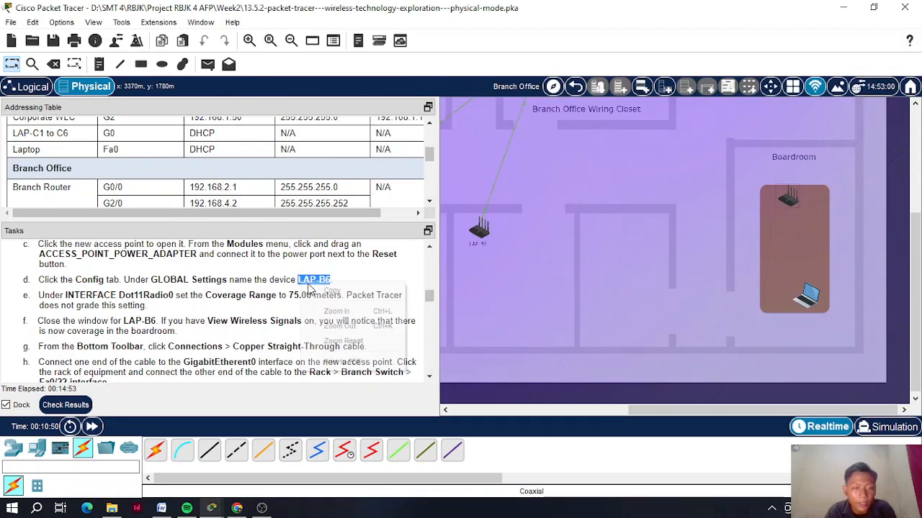
click(790, 199)
drag(658, 124, 587, 124)
text(LAP-B6)
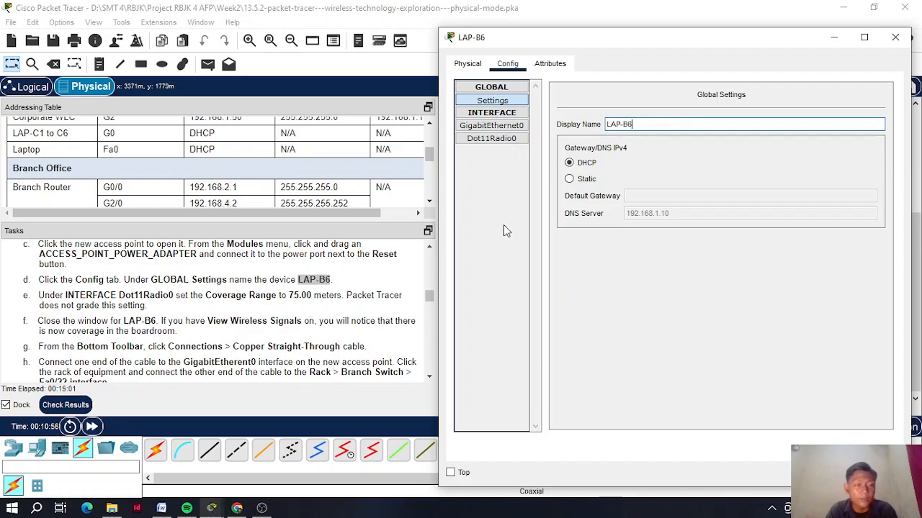
- Set the Dot11Radio0 coverage range from 250.00 to 75.0 meters
click(496, 139)
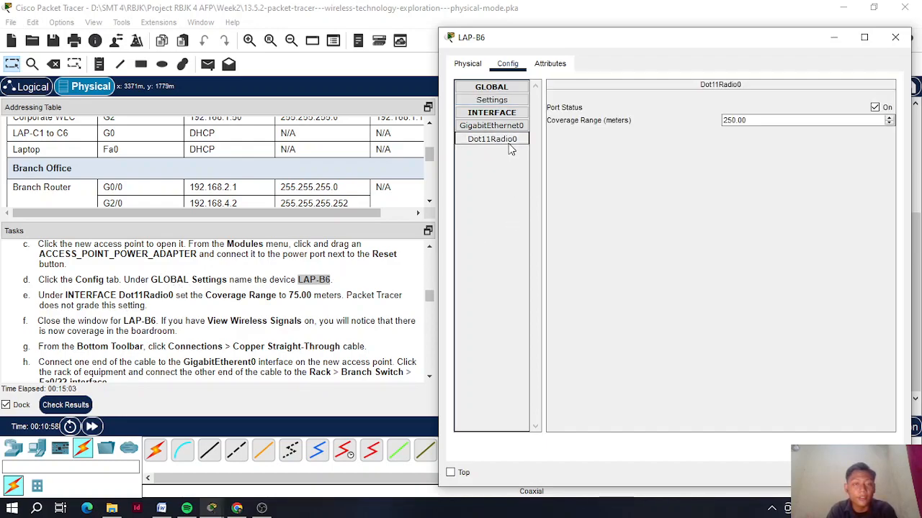
drag(746, 121, 667, 121)
key(BackSpace)
text(75.0)
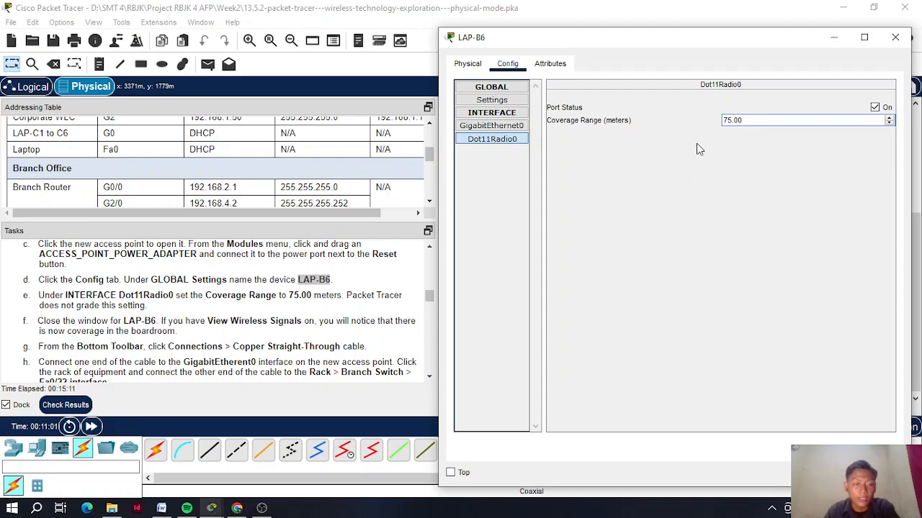
click(896, 38)
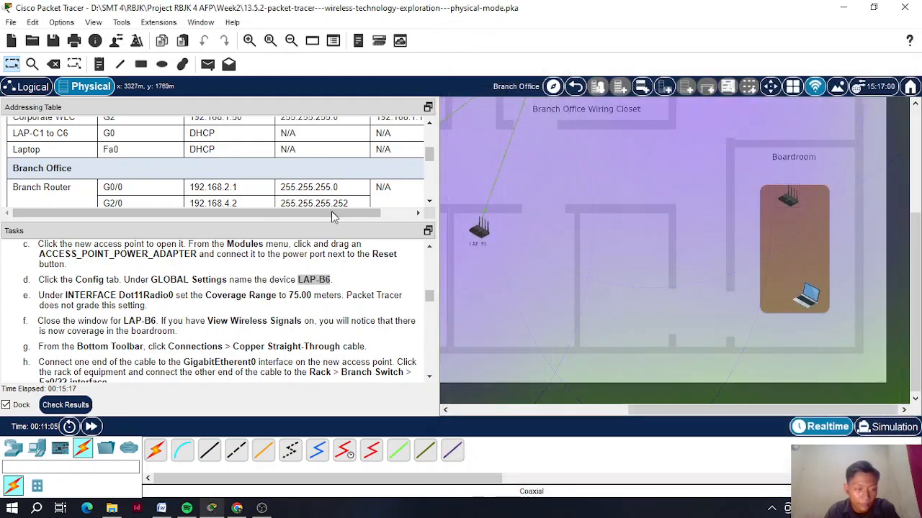
drag(39, 321, 61, 321)
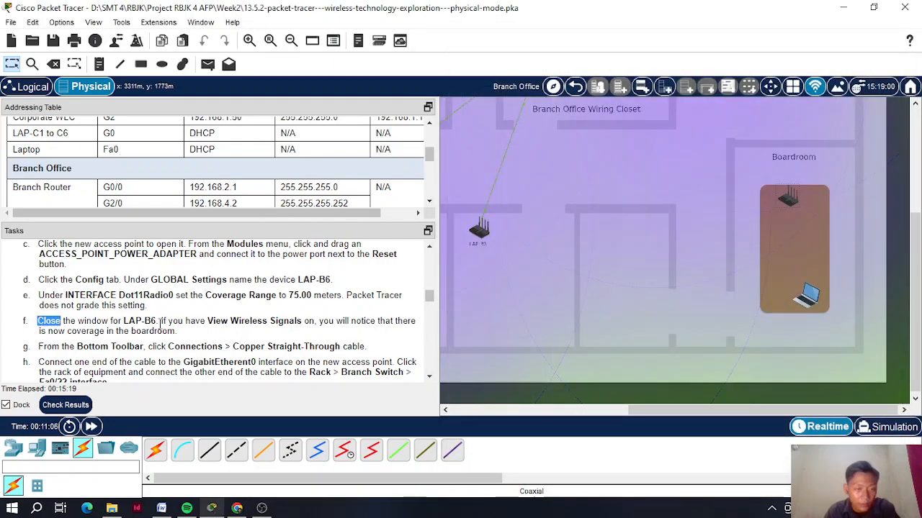
shift+click(178, 324)
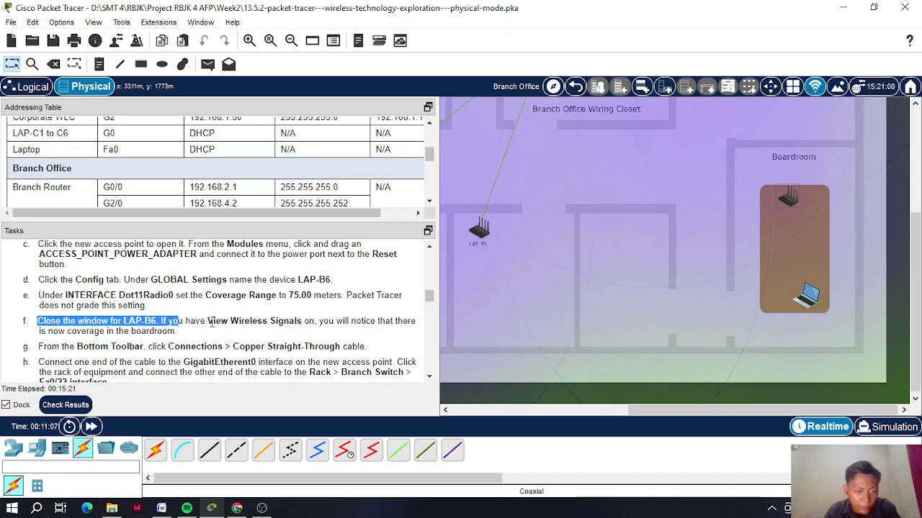
click(211, 323)
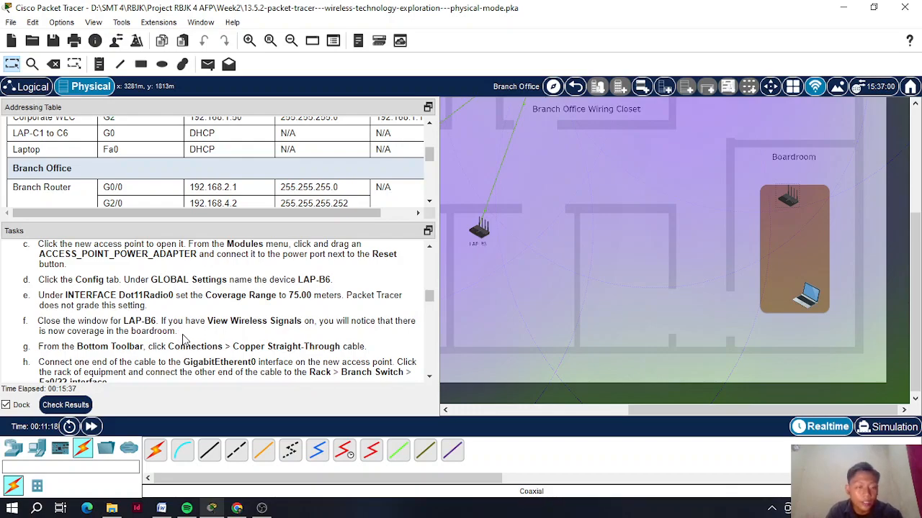
scroll(183, 338, down, 1)
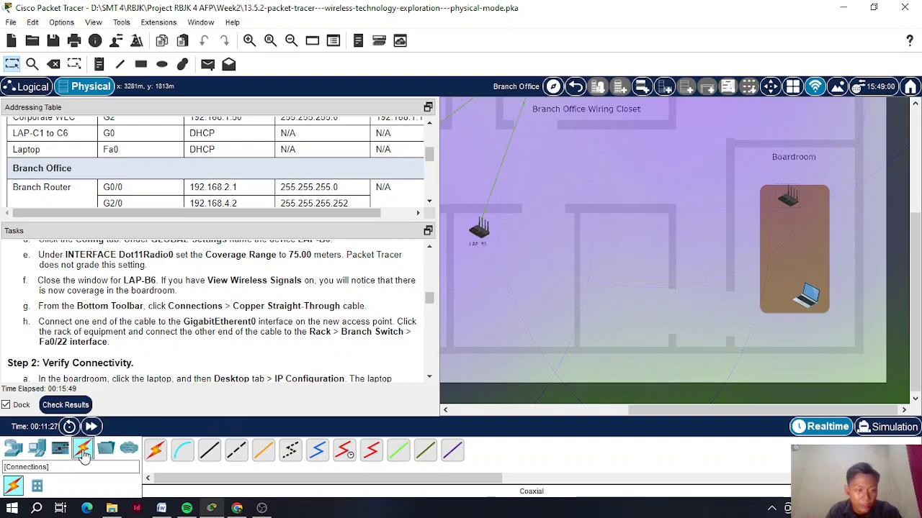
- Start a copper straight-through cable at the Boardroom access point's GigabitEthernet0 port
click(209, 450)
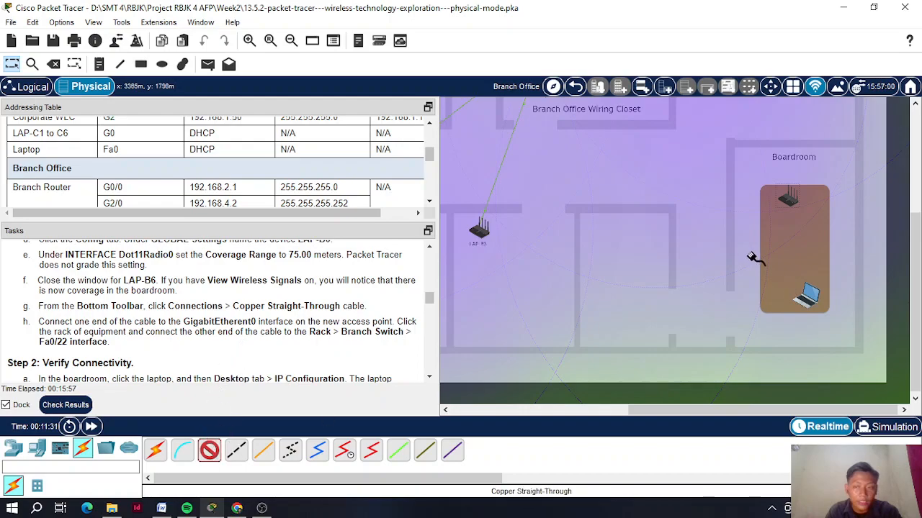
click(790, 200)
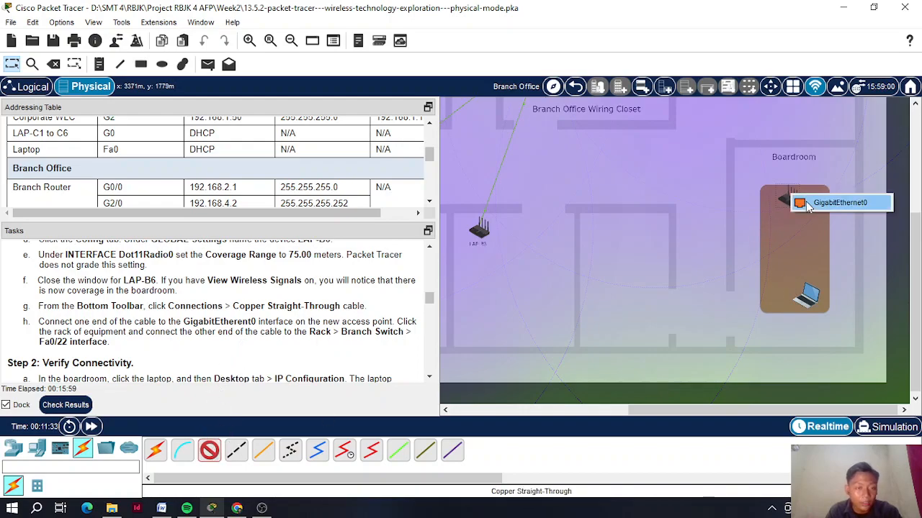
click(807, 205)
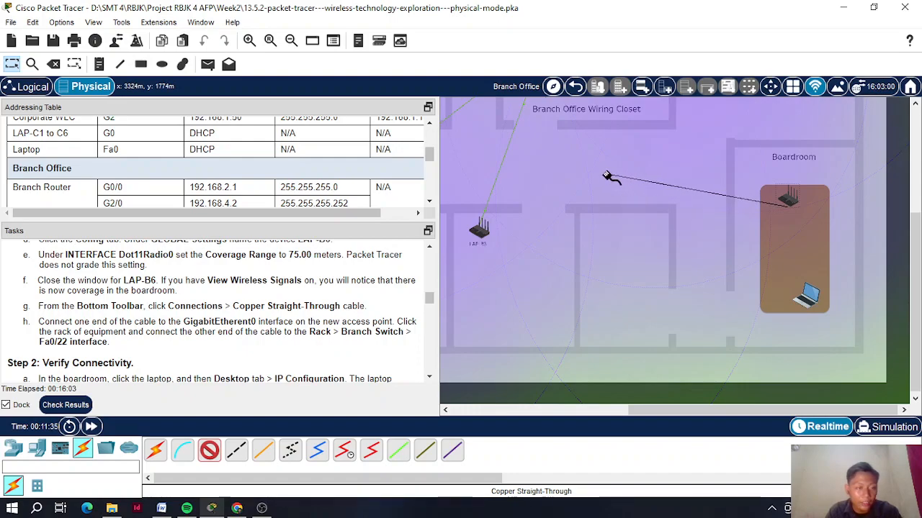
- Finish the cable on the Branch Switch's FastEthernet0/22 in the wiring closet rack
click(915, 105)
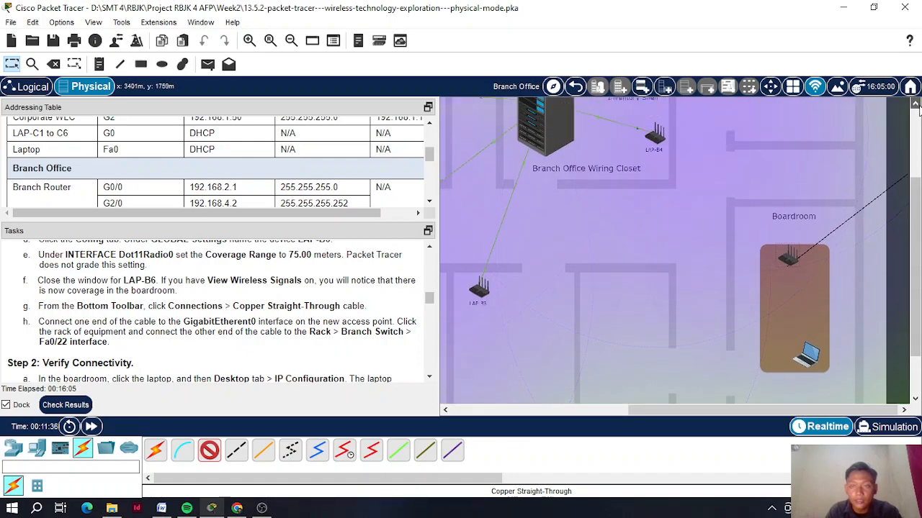
click(916, 104)
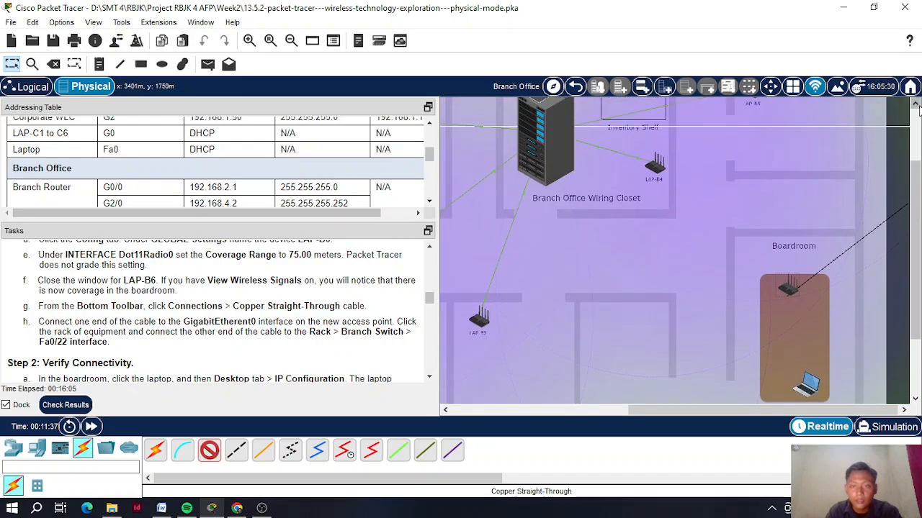
click(547, 159)
mouse_move(607, 171)
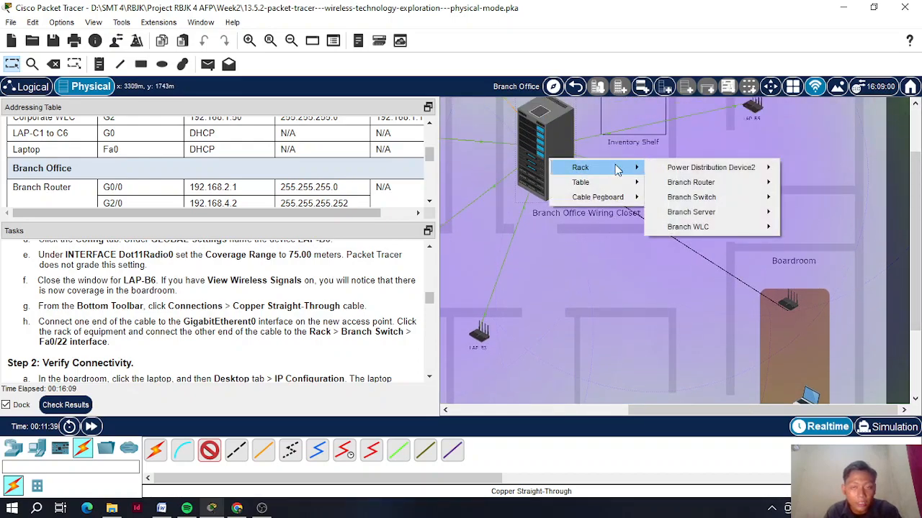
mouse_move(668, 168)
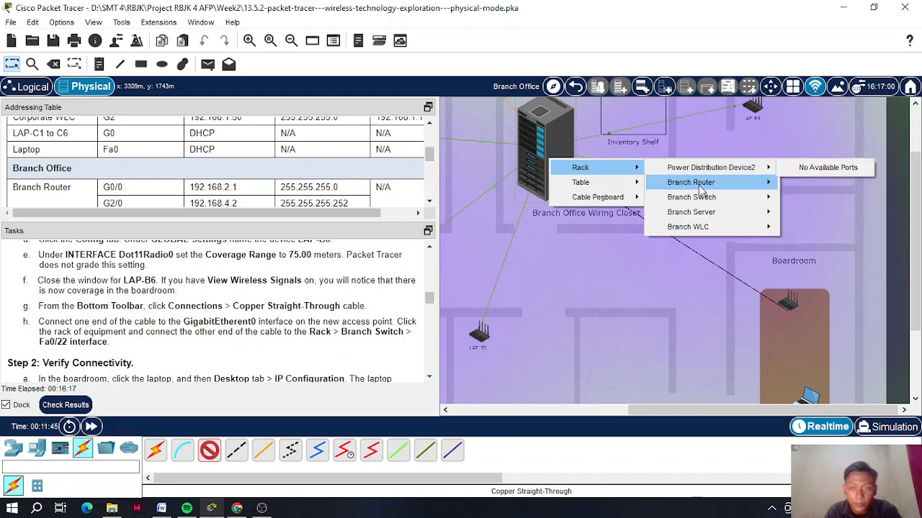
mouse_move(708, 199)
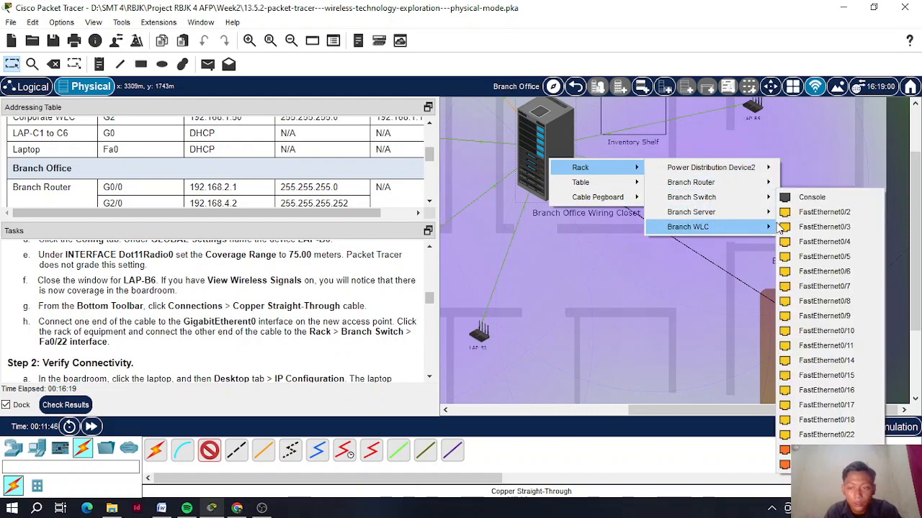
click(863, 436)
scroll(129, 277, down, 1)
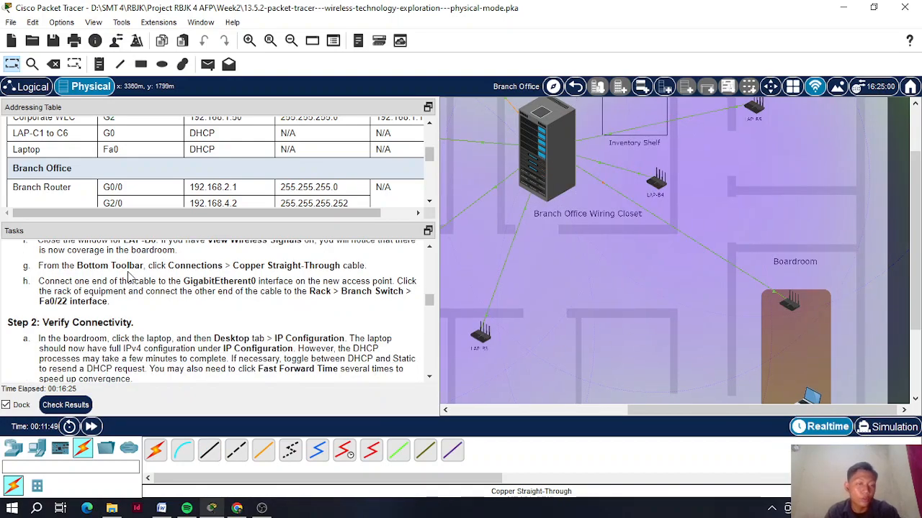
scroll(705, 274, down, 5)
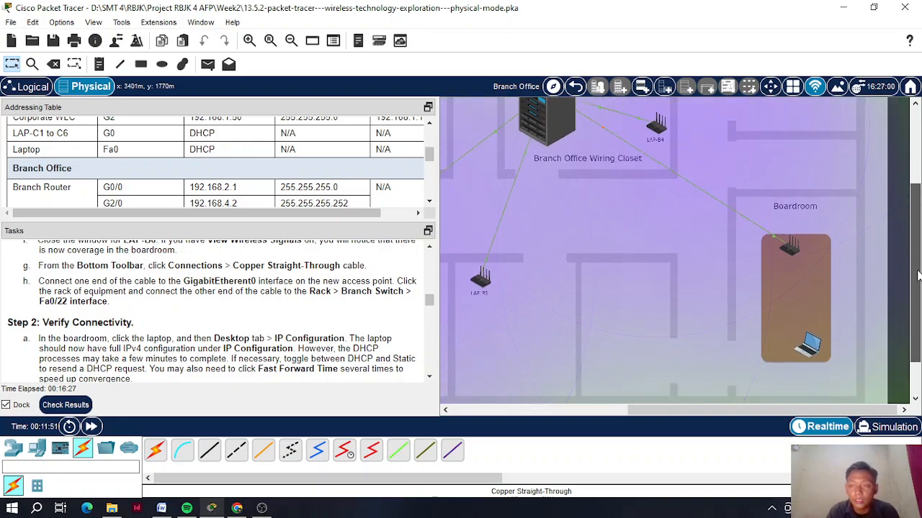
- Open Laptop3's IP Configuration from its Desktop tab
click(805, 322)
drag(376, 18, 568, 26)
scroll(290, 271, down, 1)
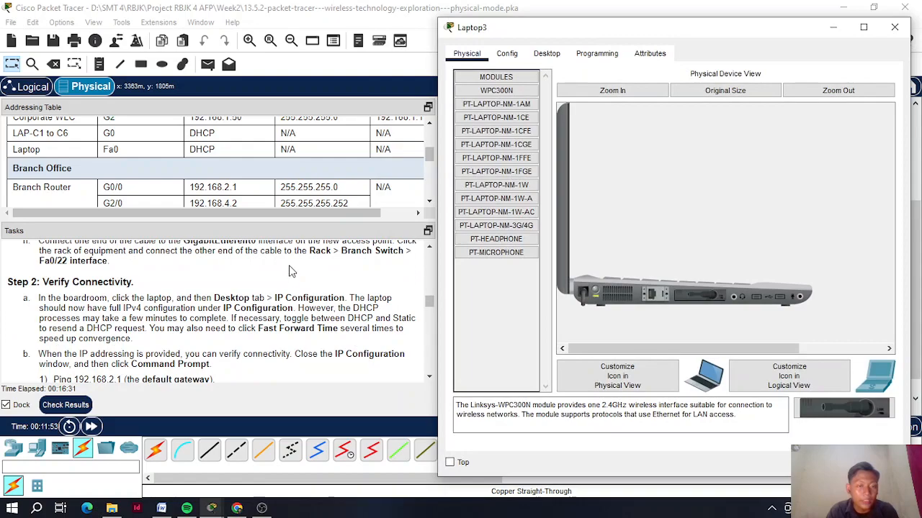
scroll(301, 268, down, 3)
scroll(301, 267, up, 3)
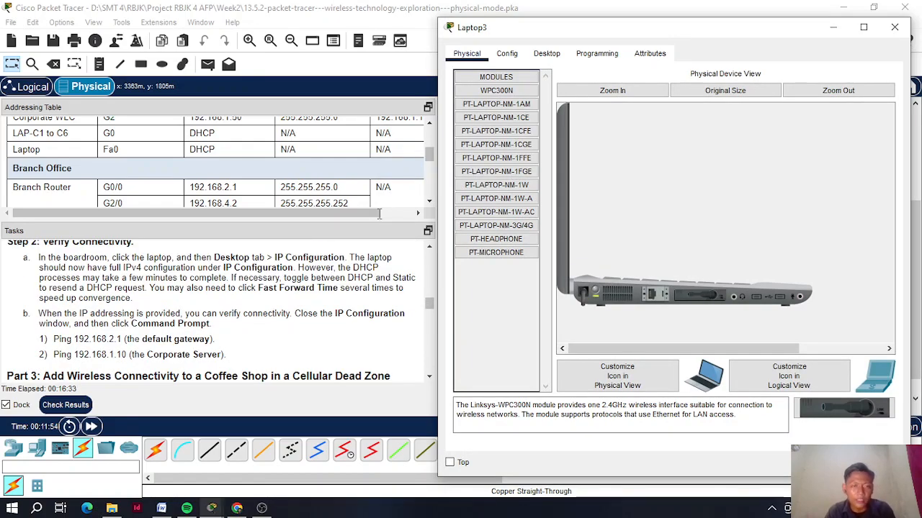
click(556, 57)
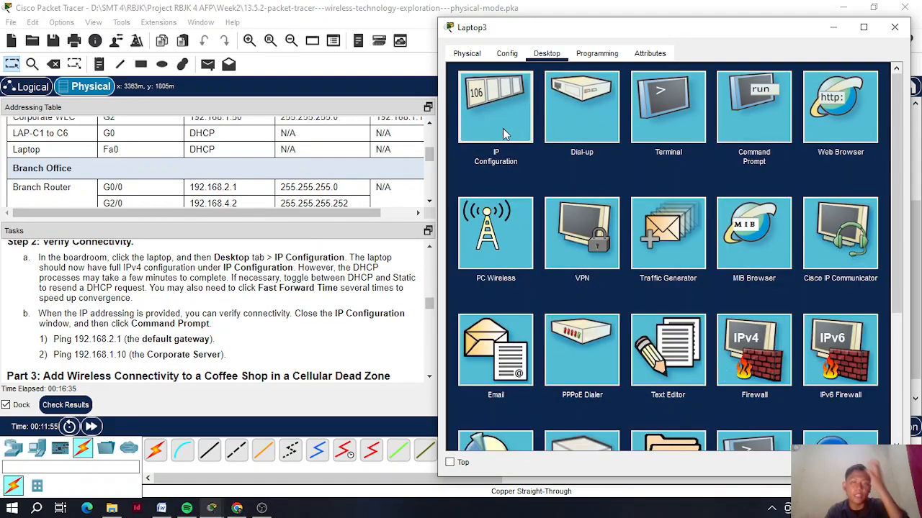
click(502, 128)
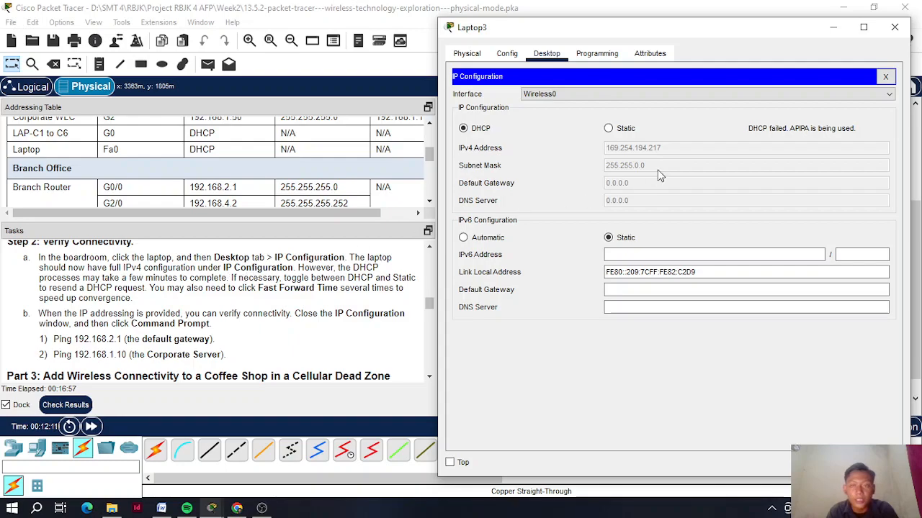
- Toggle Static then DHCP and fast-forward time until the 192.168.2.107 lease arrives, then close it
click(609, 128)
click(463, 128)
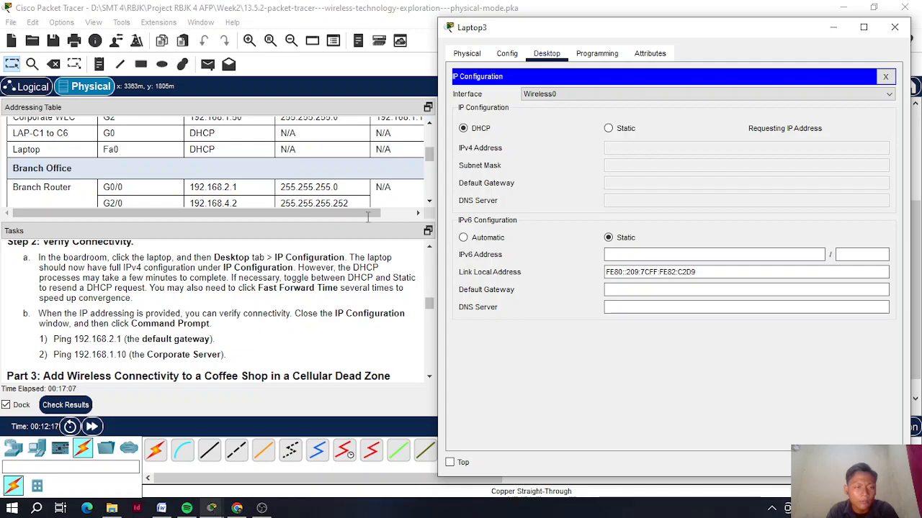
drag(640, 29, 617, 19)
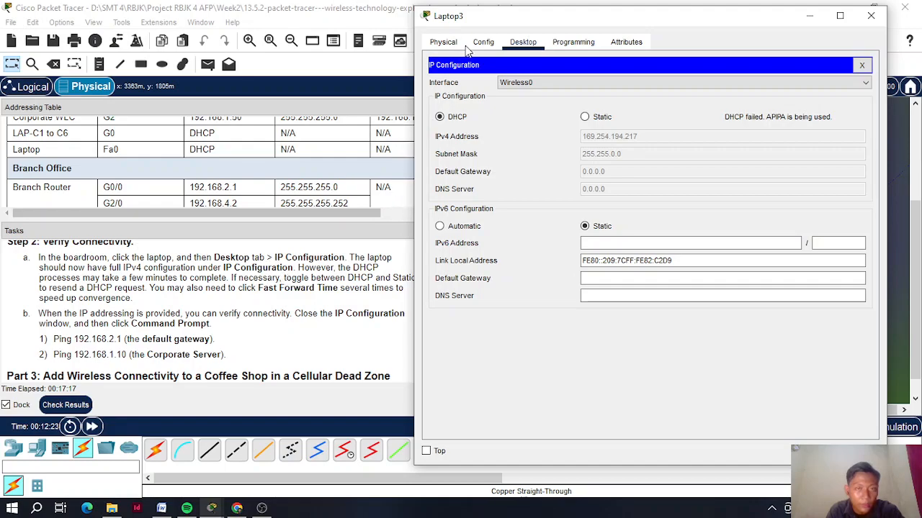
drag(476, 20, 520, 19)
click(628, 116)
click(484, 115)
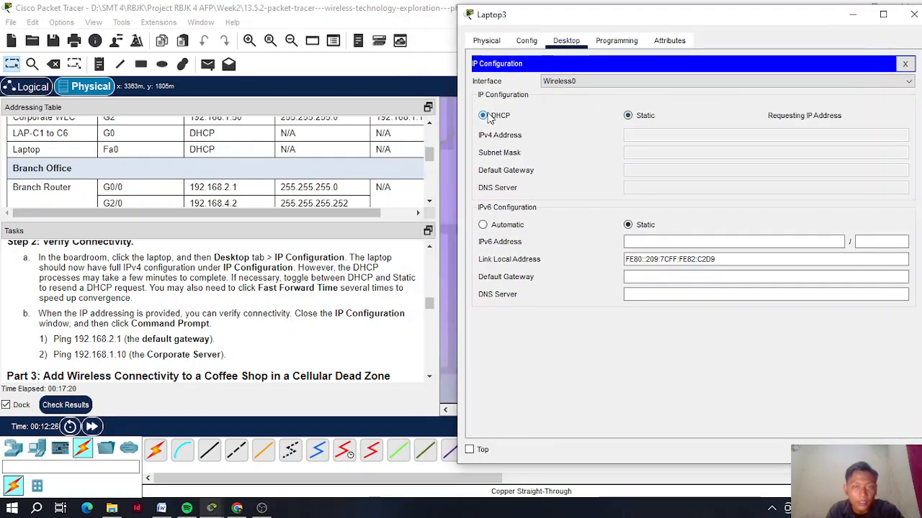
click(92, 426)
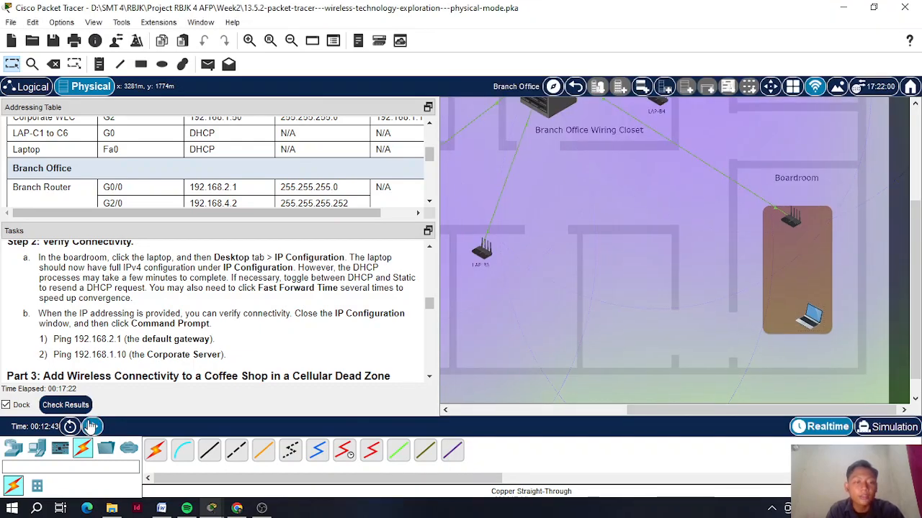
click(91, 426)
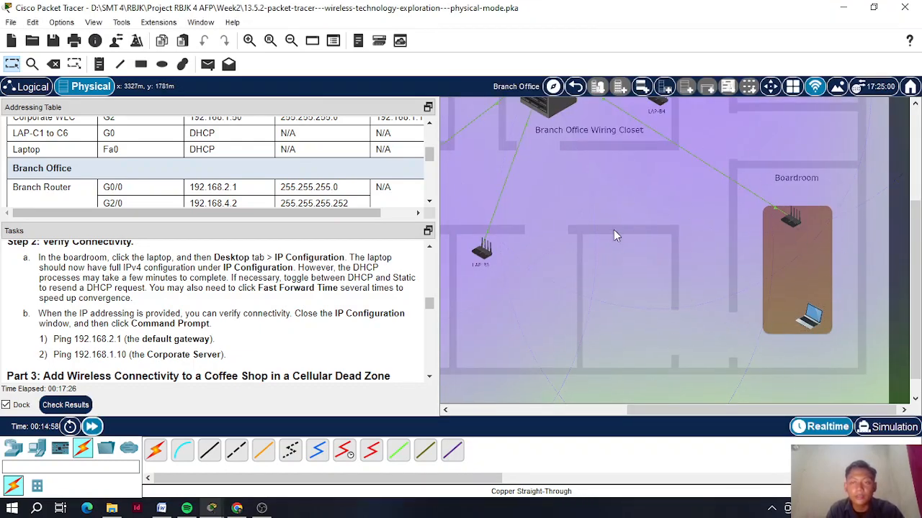
click(819, 319)
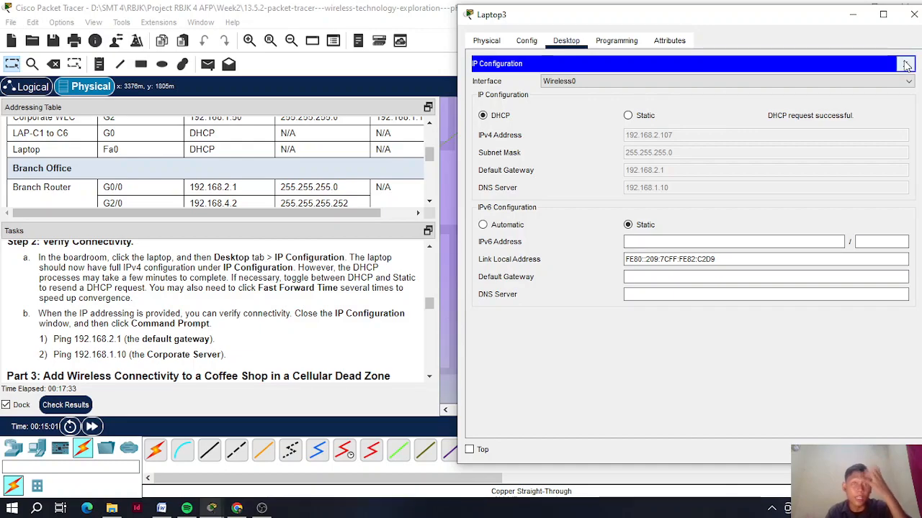
click(905, 63)
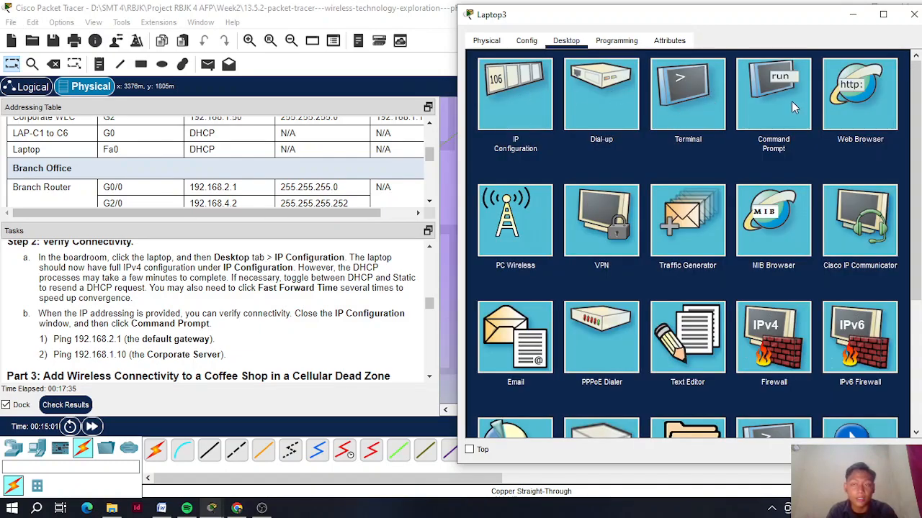
- Open Laptop3's Command Prompt and run the pasted ping to gateway 192.168.2.1
click(792, 101)
scroll(104, 337, down, 1)
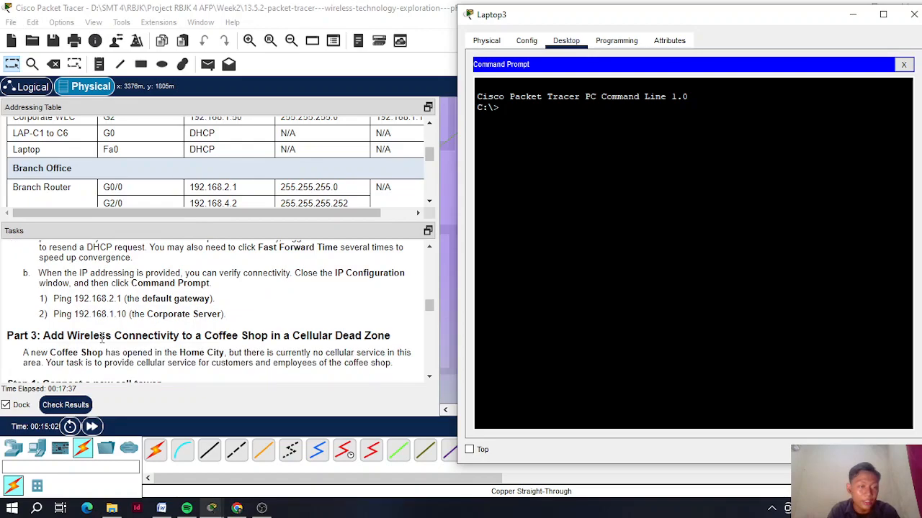
mouse_move(54, 299)
mouse_down()
mouse_move(114, 298)
mouse_move(54, 298)
mouse_up()
key(ctrl+c)
click(121, 298)
right_click(61, 297)
click(81, 308)
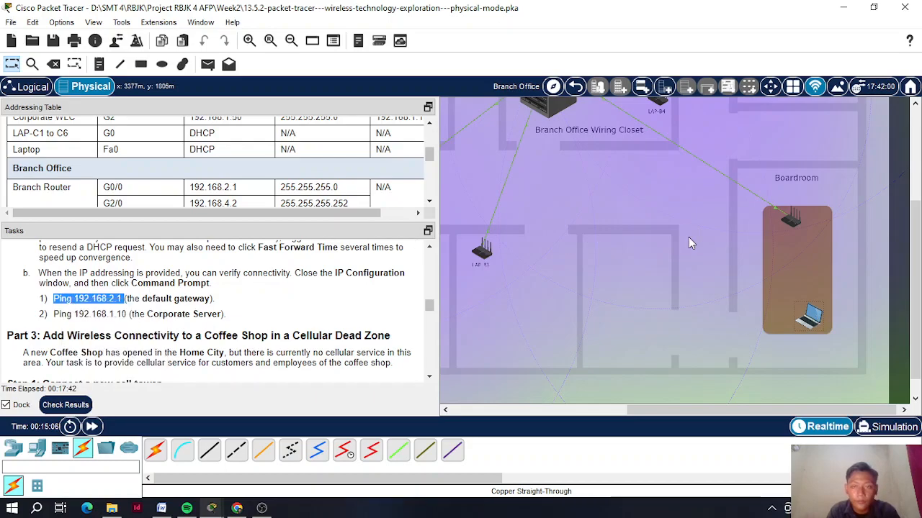
click(814, 317)
right_click(585, 121)
click(610, 146)
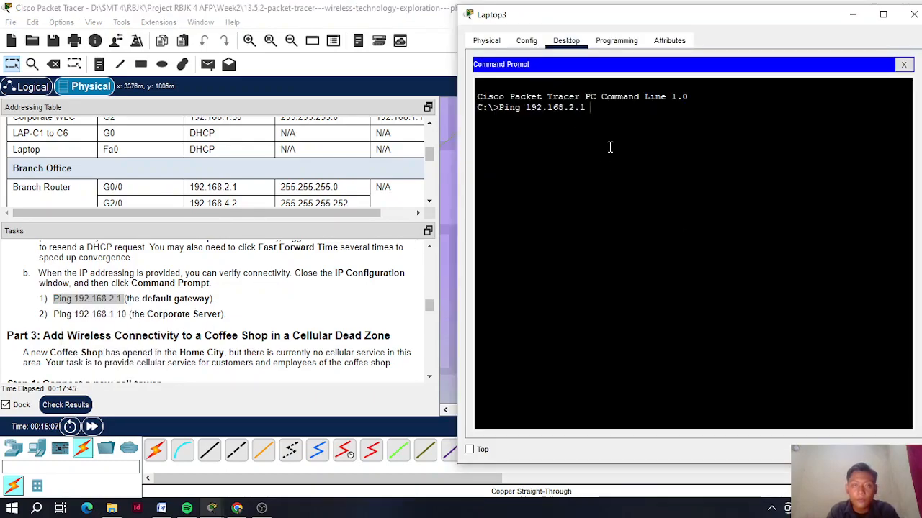
key(Return)
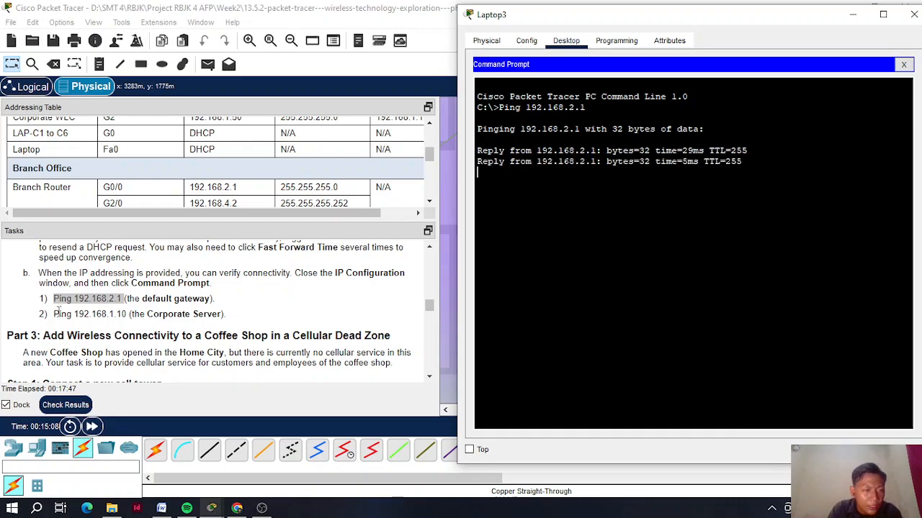
- Paste and run ping 192.168.1.10 to the Corporate Server, then close Laptop3's window
click(78, 316)
mouse_move(52, 315)
mouse_down()
mouse_move(125, 316)
mouse_move(53, 316)
mouse_up()
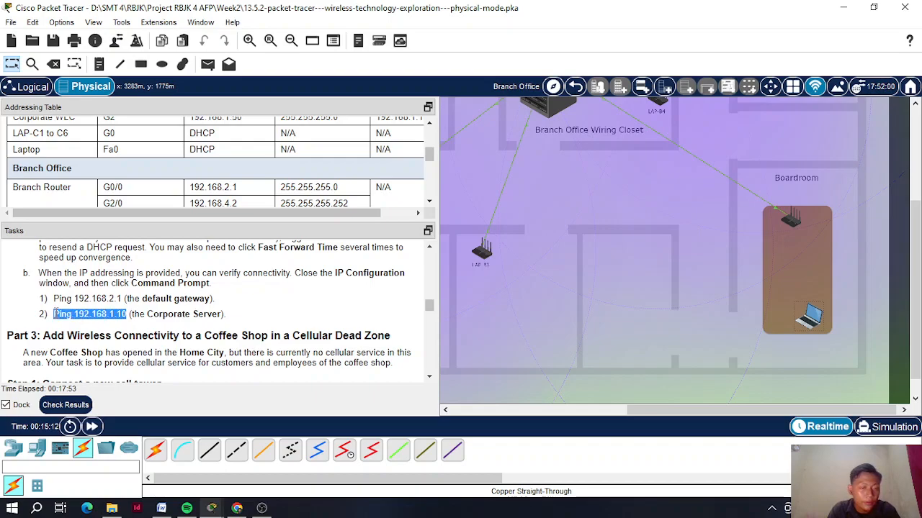
right_click(55, 315)
click(81, 323)
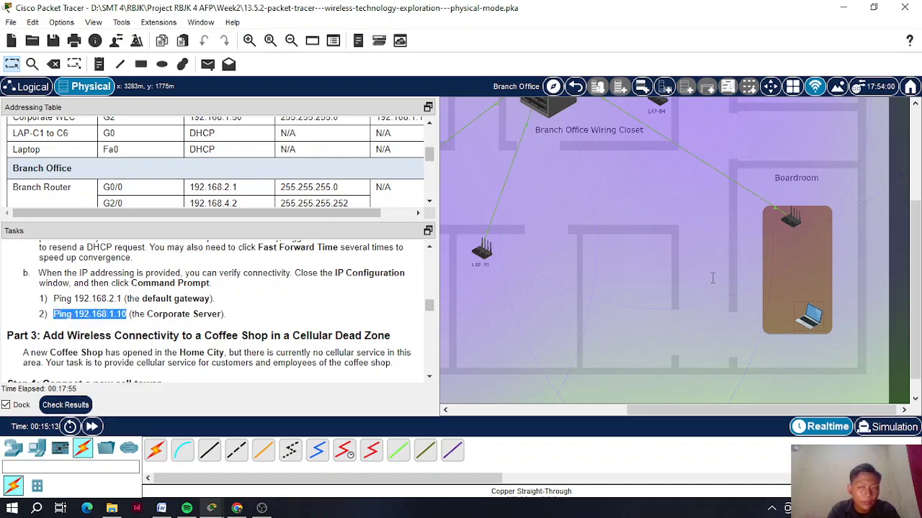
click(810, 317)
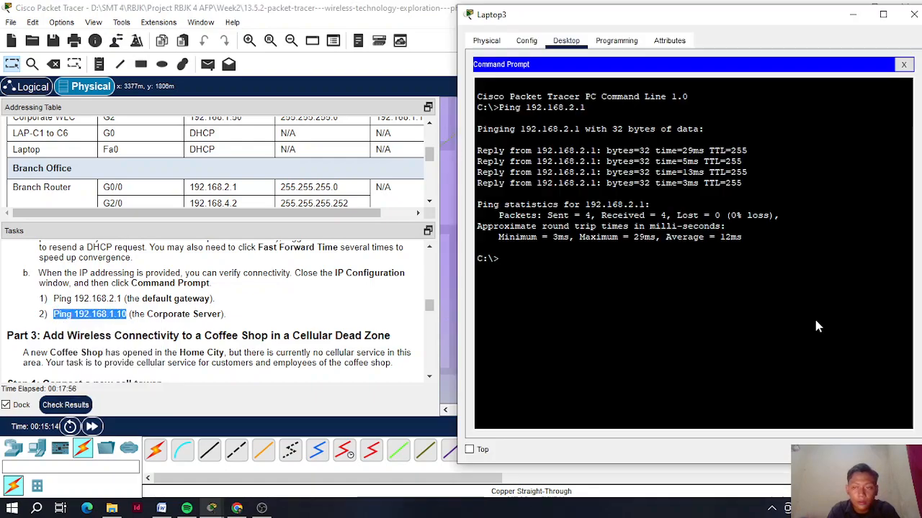
right_click(540, 279)
click(566, 285)
key(Return)
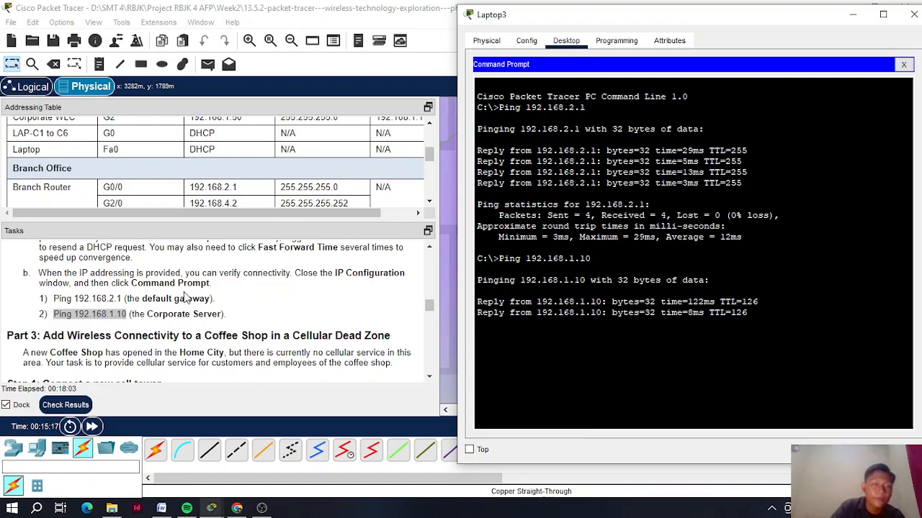
scroll(185, 291, down, 1)
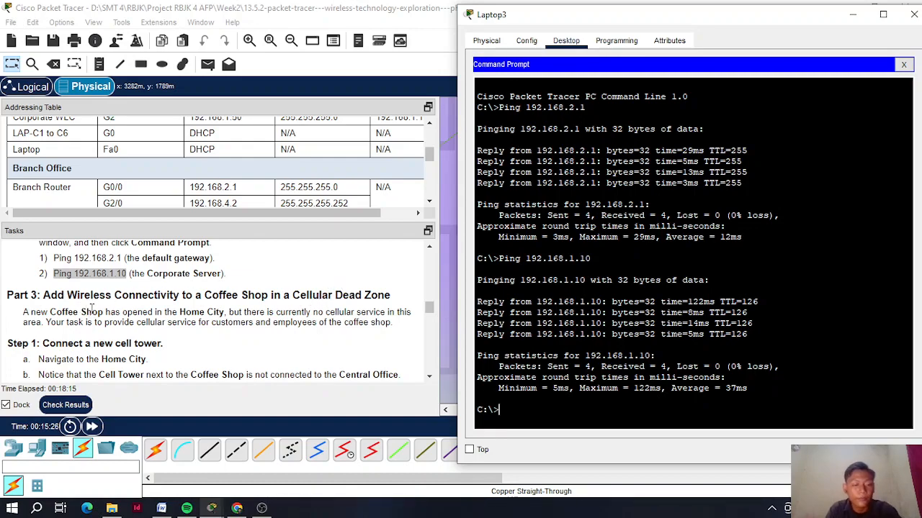
scroll(93, 315, down, 1)
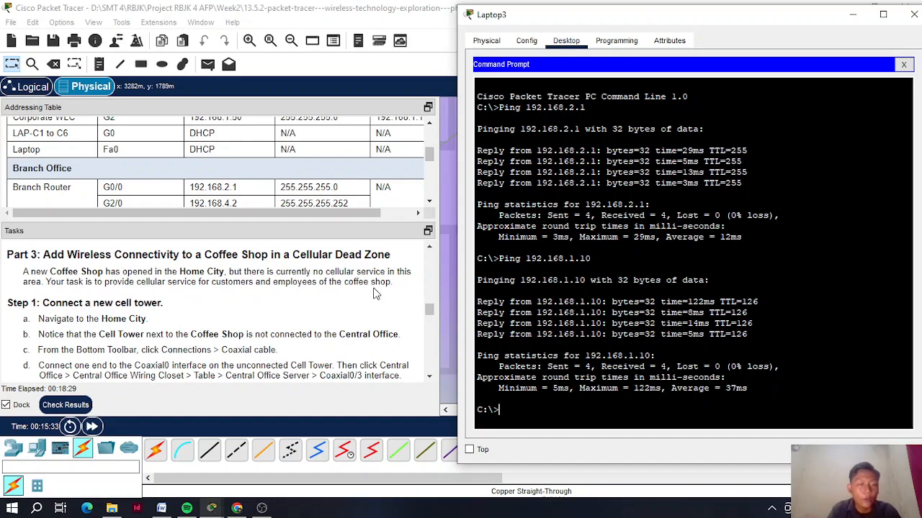
scroll(170, 317, down, 1)
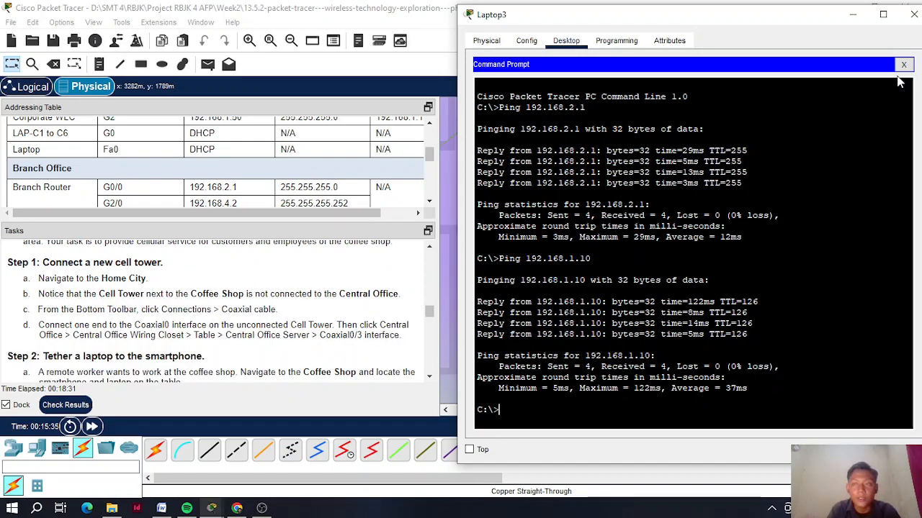
click(914, 14)
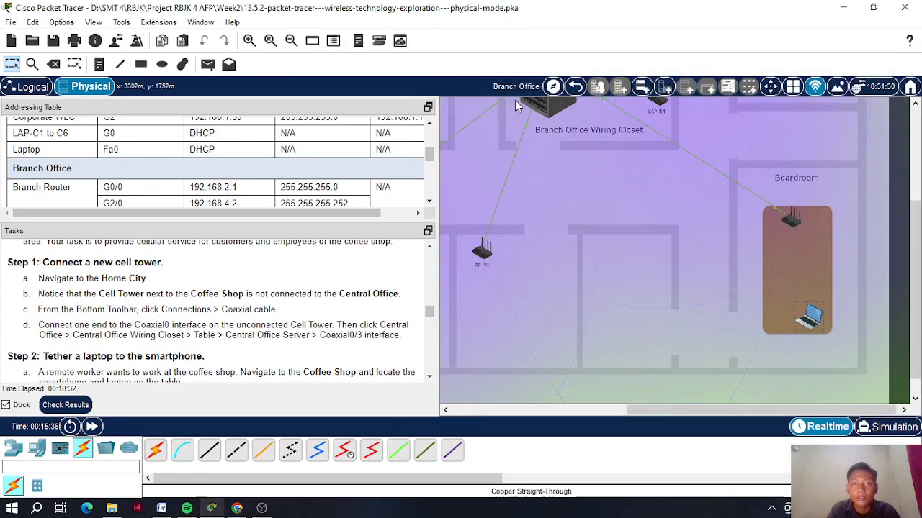
click(575, 88)
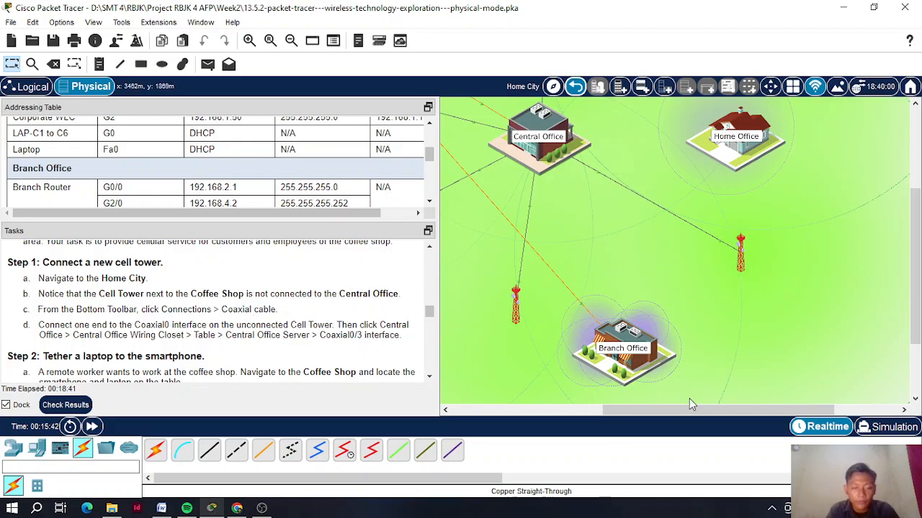
drag(686, 408, 763, 407)
scroll(767, 296, up, 4)
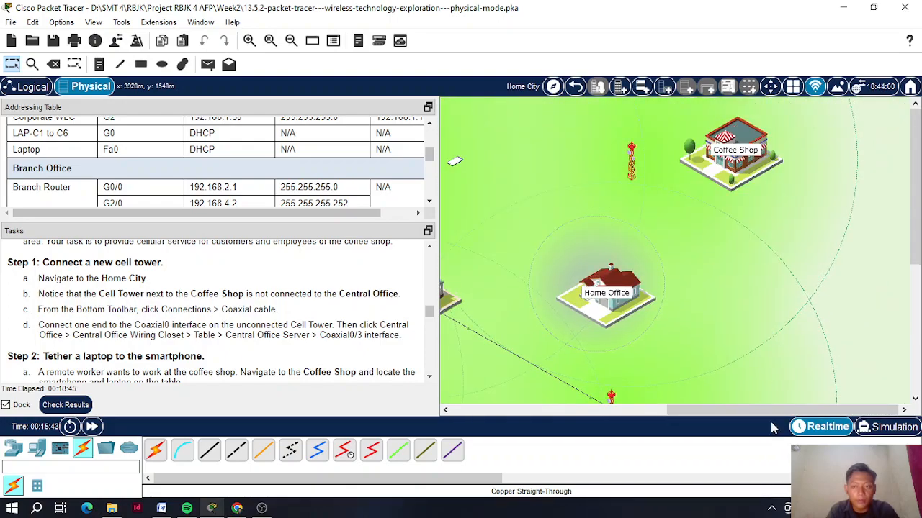
drag(766, 416, 718, 416)
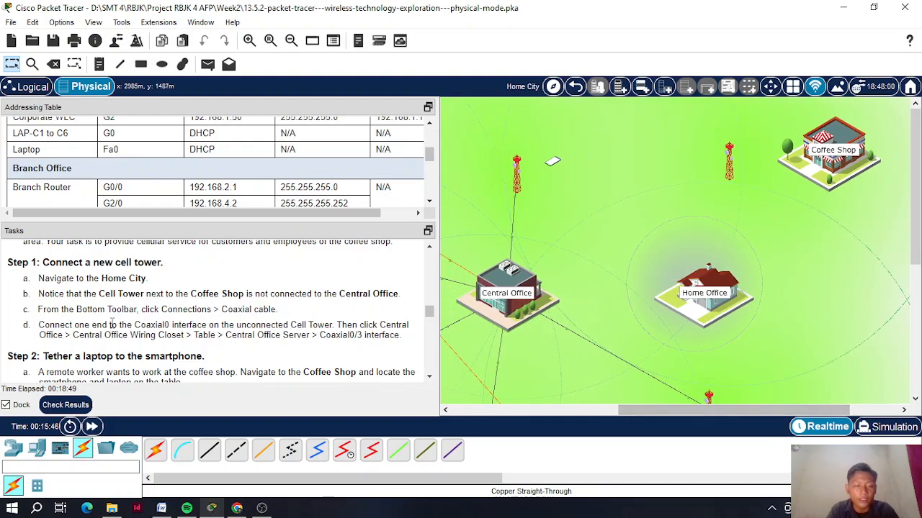
scroll(126, 326, down, 5)
scroll(126, 326, up, 5)
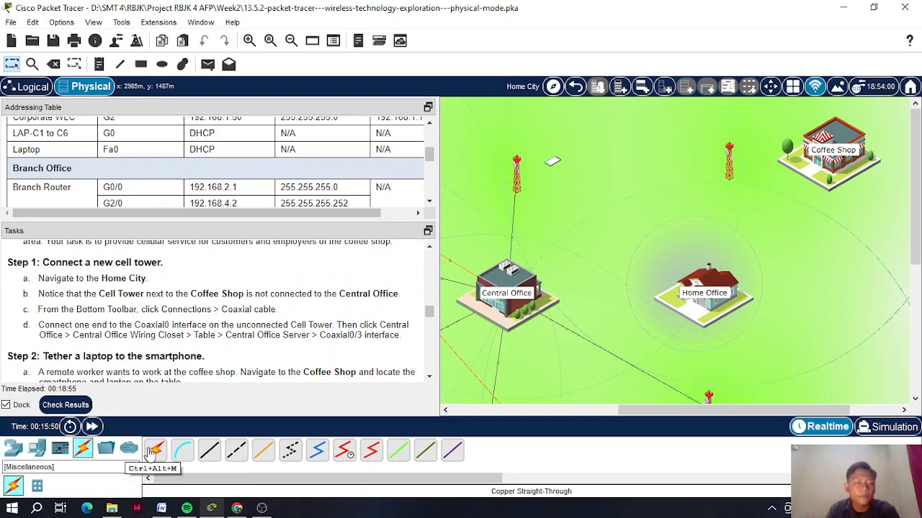
- Run a coaxial cable from the Coffee Shop's free cell tower (Coaxial0) to Central Office Server Coaxial0/3
click(317, 450)
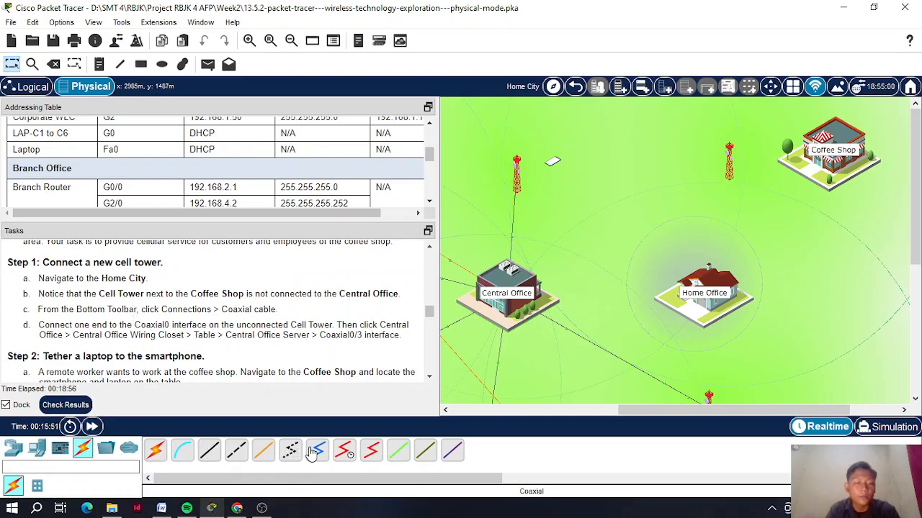
click(823, 149)
mouse_move(831, 164)
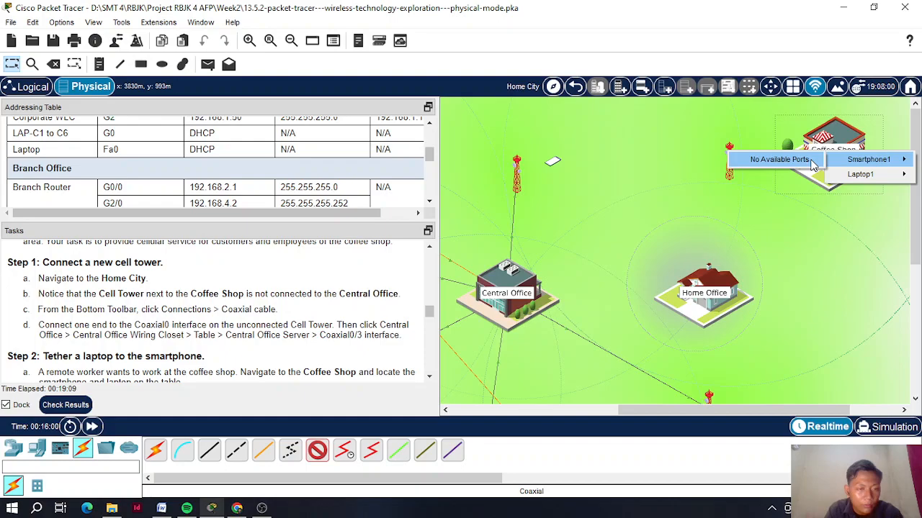
click(729, 175)
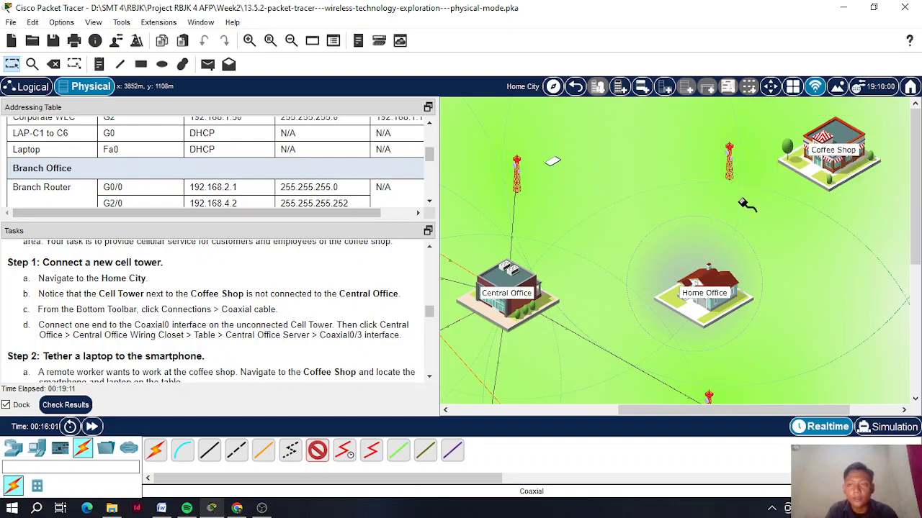
click(730, 164)
click(763, 168)
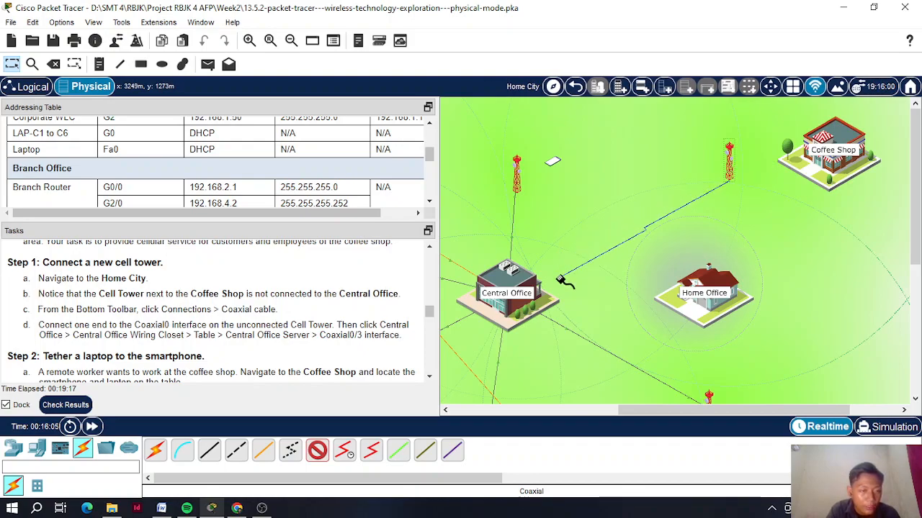
click(514, 290)
mouse_move(576, 298)
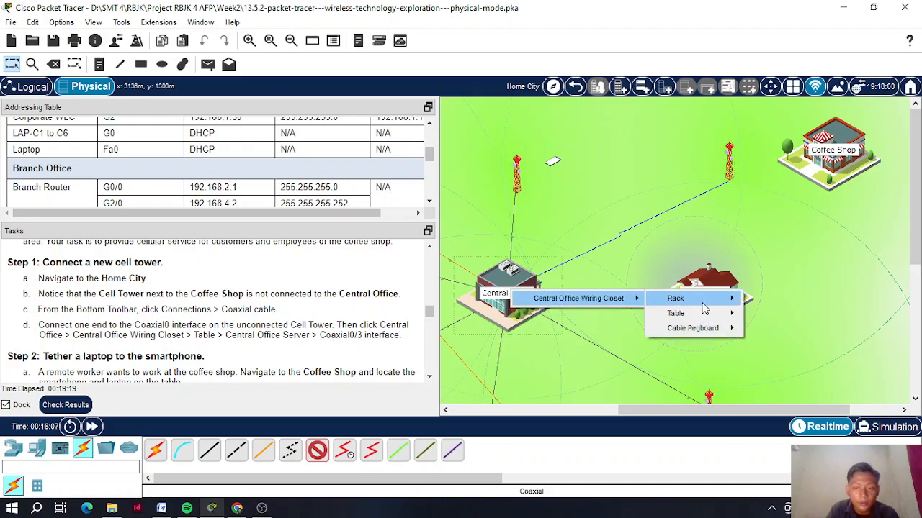
mouse_move(716, 315)
mouse_move(763, 323)
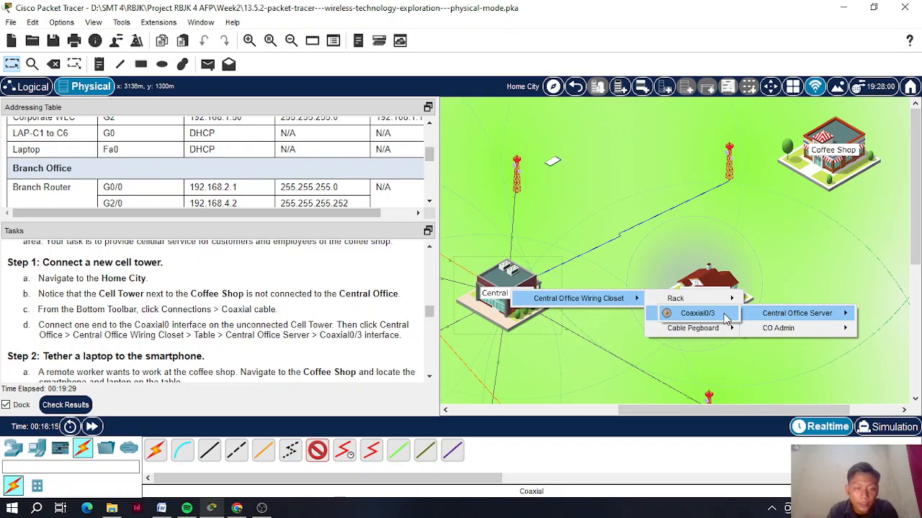
click(726, 320)
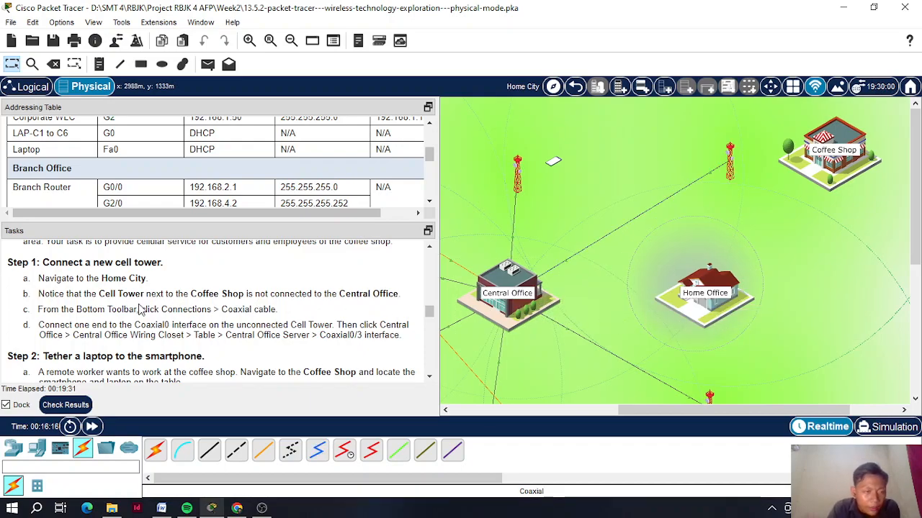
- Enter the Coffee Shop and view Smartphone1's 3G/4G Cell1 configuration
scroll(141, 309, down, 1)
scroll(141, 309, up, 1)
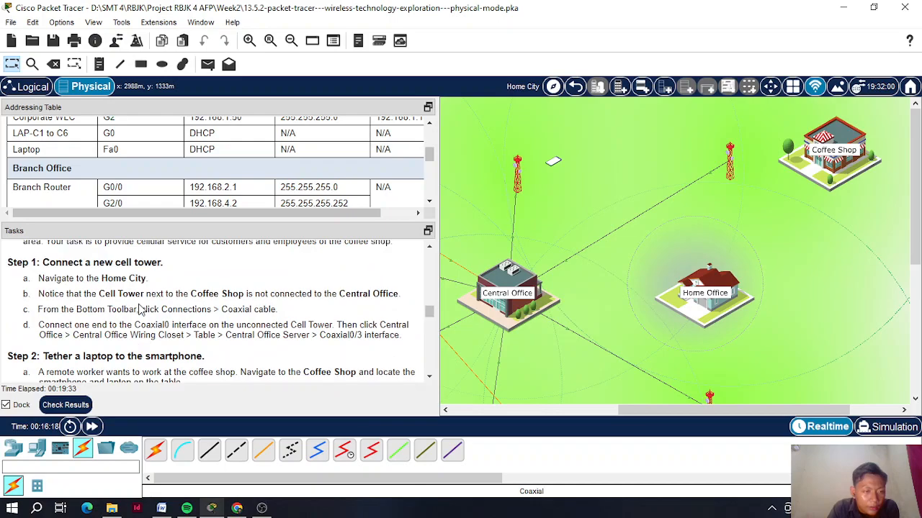
scroll(141, 308, down, 1)
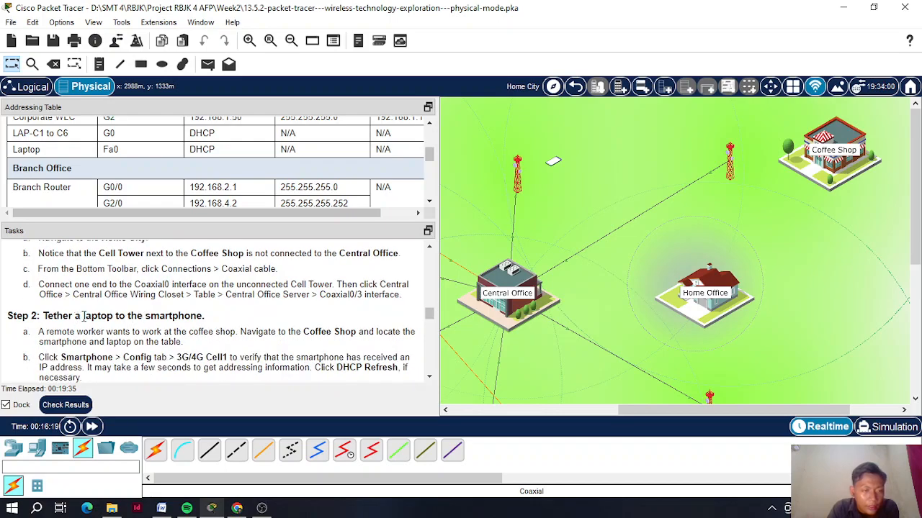
scroll(158, 312, up, 1)
scroll(158, 312, down, 1)
scroll(158, 311, down, 1)
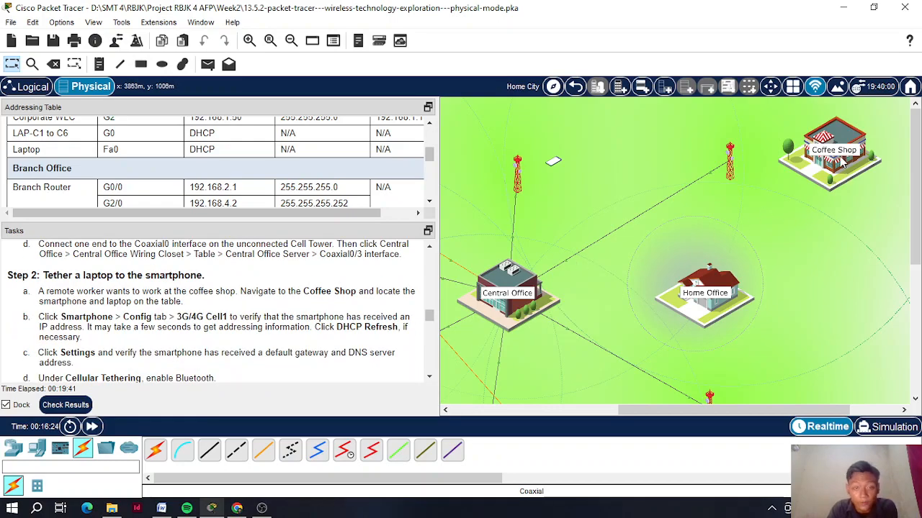
click(840, 158)
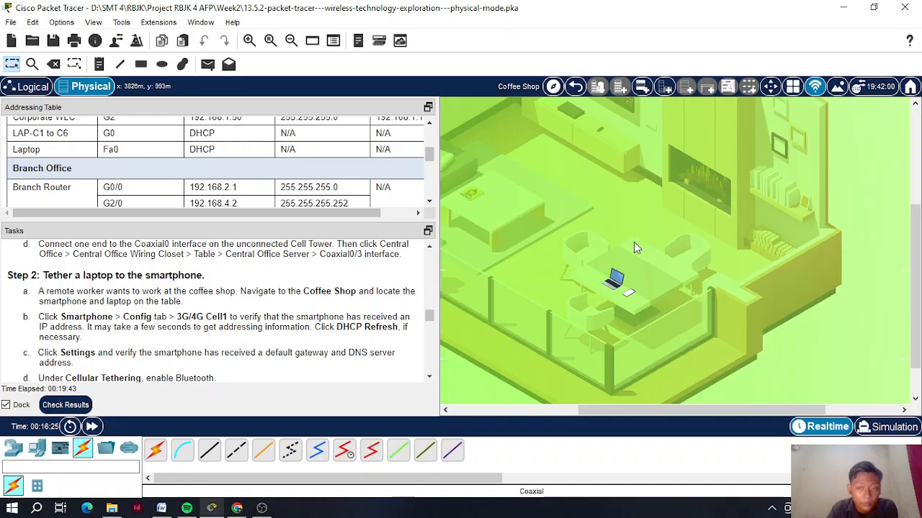
drag(661, 410, 625, 409)
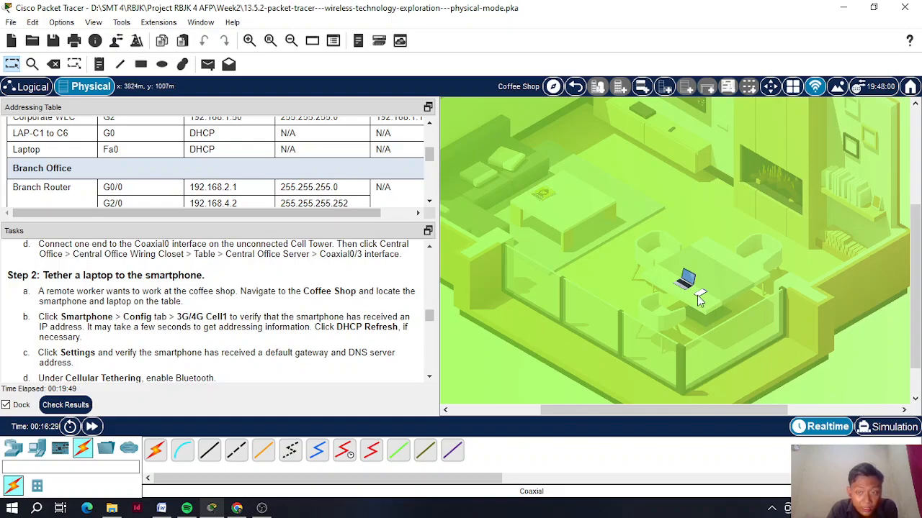
click(697, 295)
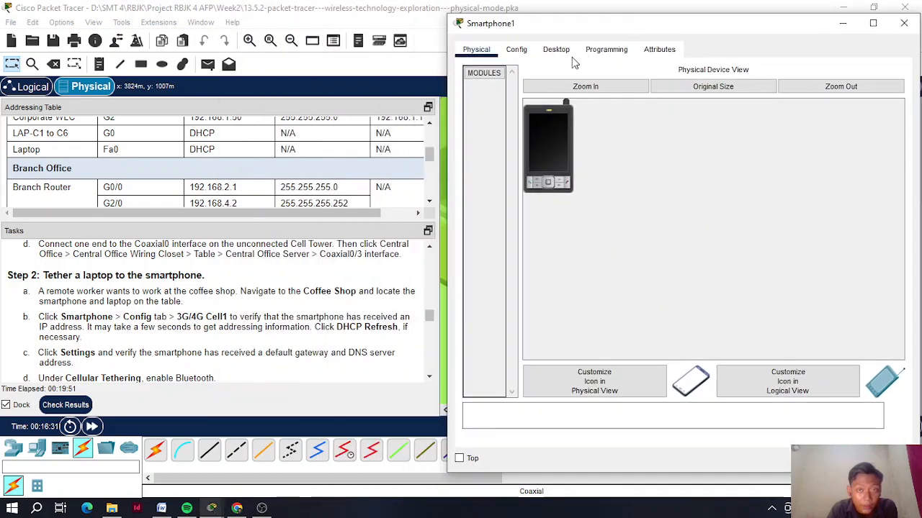
click(515, 50)
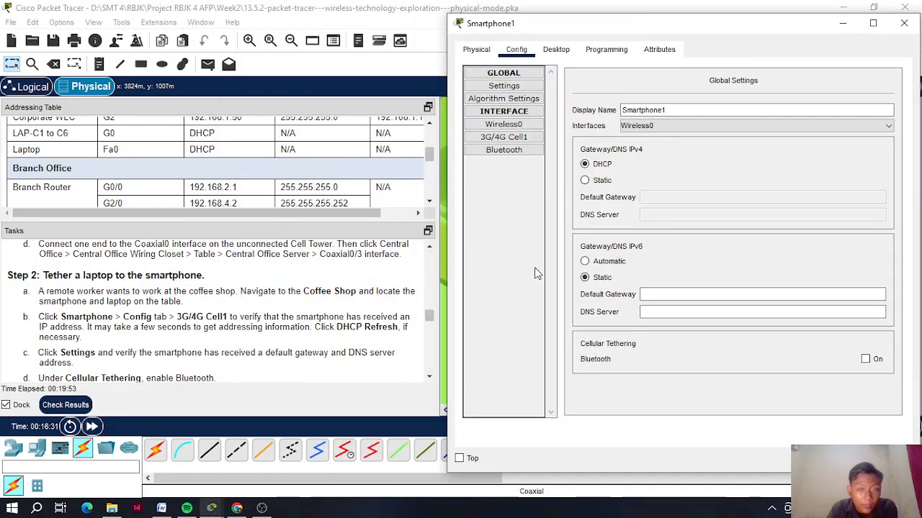
click(529, 141)
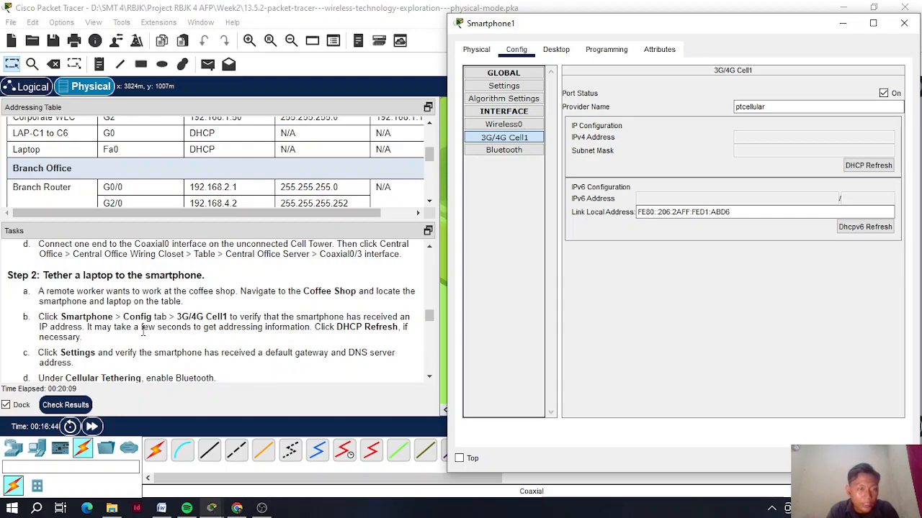
- Fast-forward time until Cell1 shows IPv4 172.16.1.101 with mask 255.255.255.0
drag(132, 328, 192, 329)
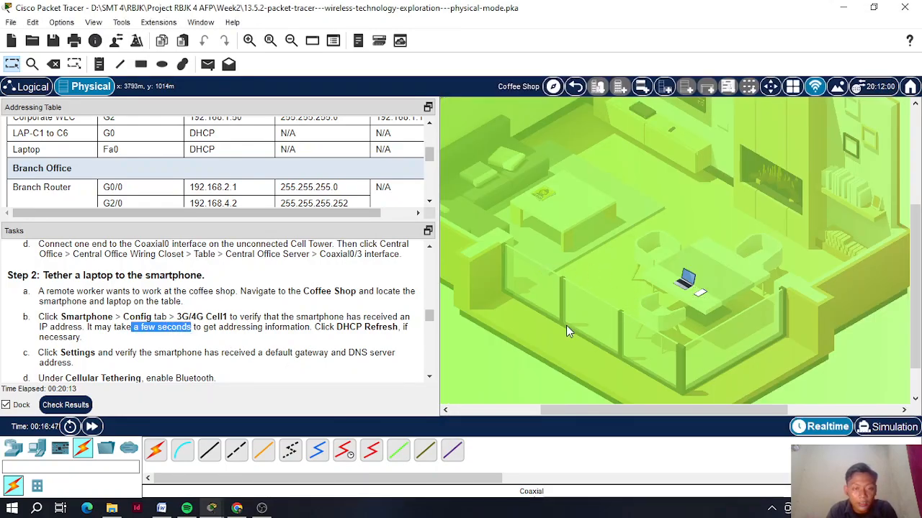
click(702, 293)
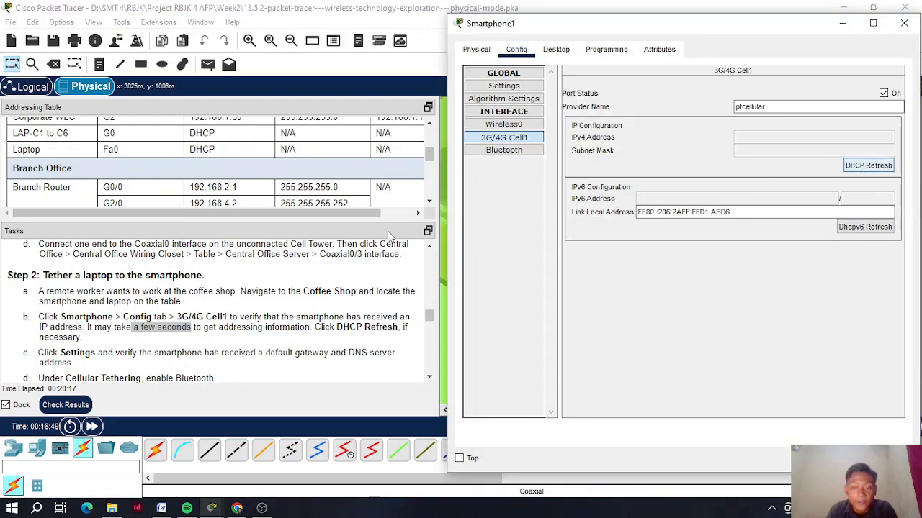
click(88, 426)
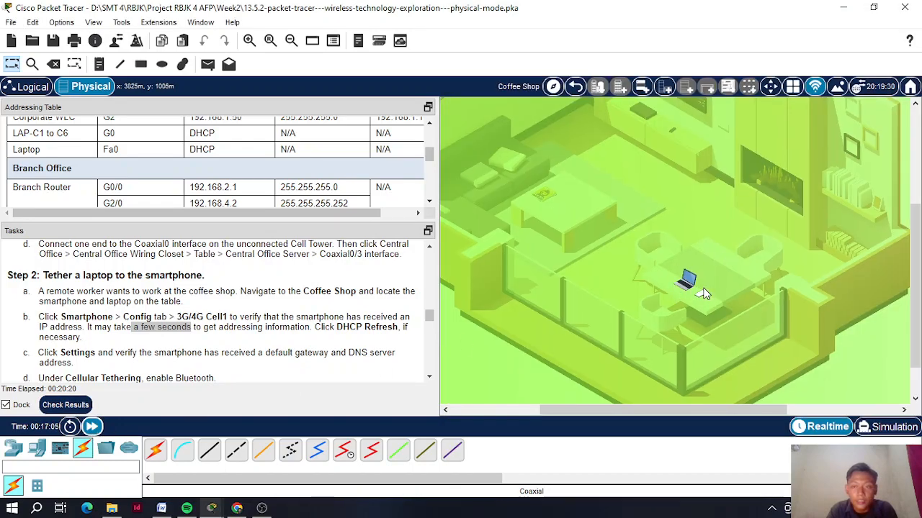
click(703, 292)
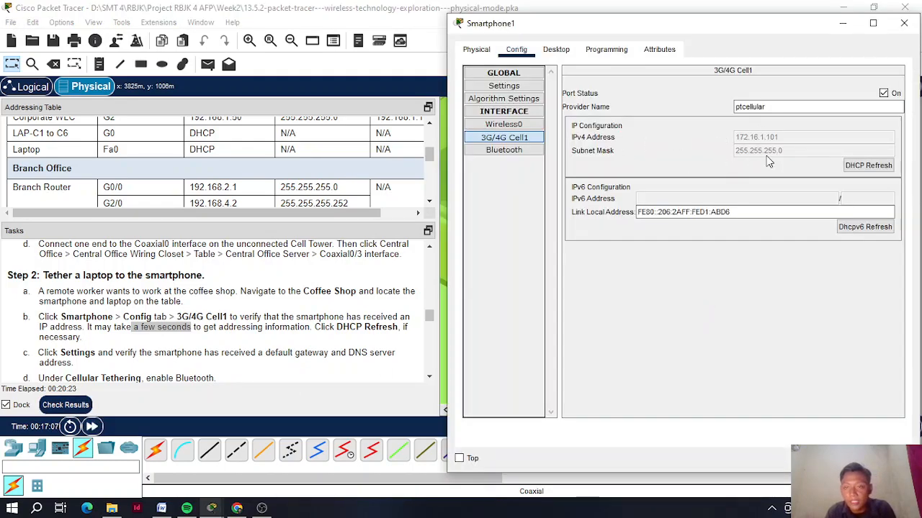
drag(580, 35, 582, 33)
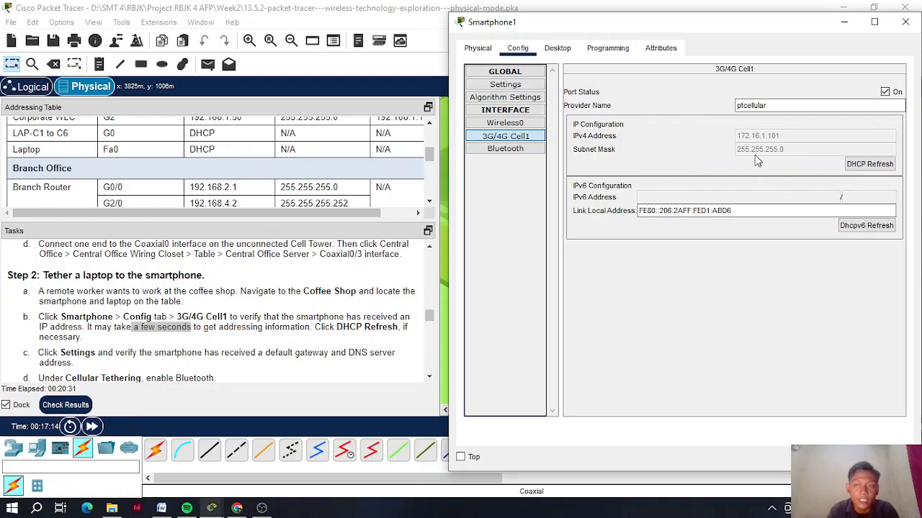
scroll(210, 312, down, 1)
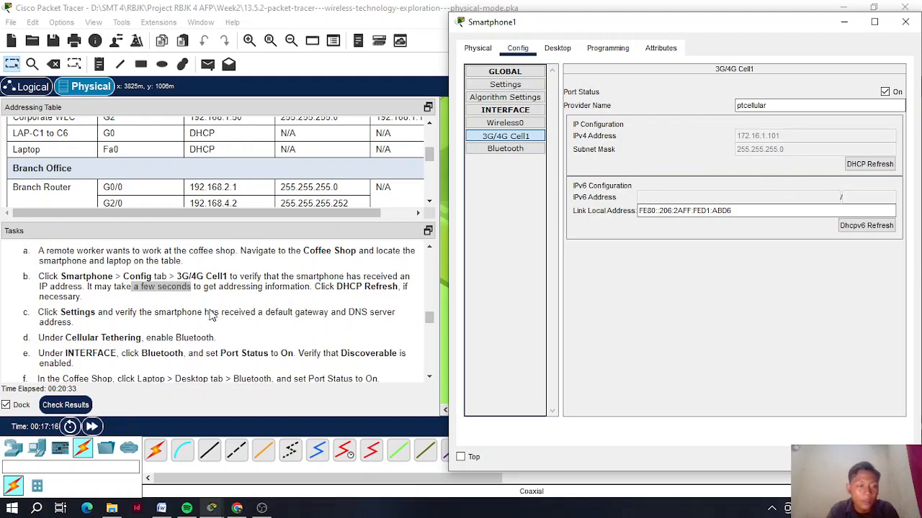
- Check Smartphone1's gateway and DNS settings against the task c instructions
click(524, 86)
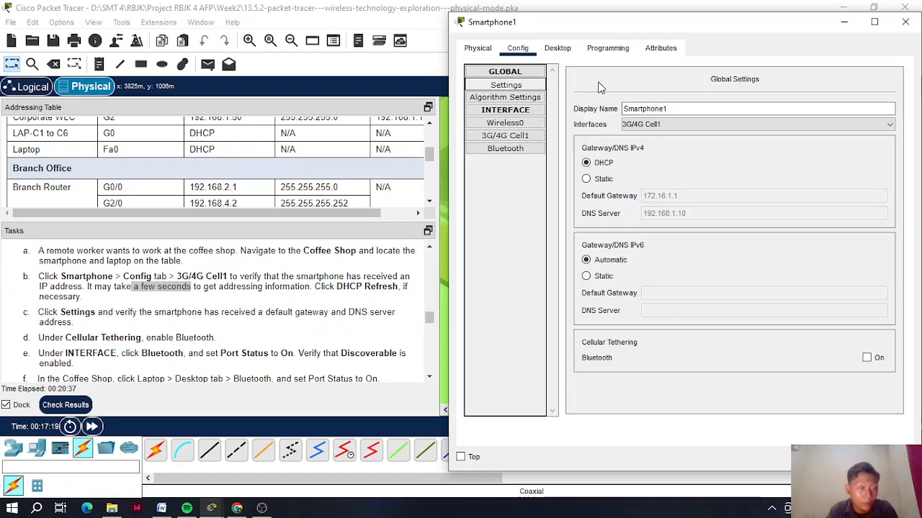
click(147, 314)
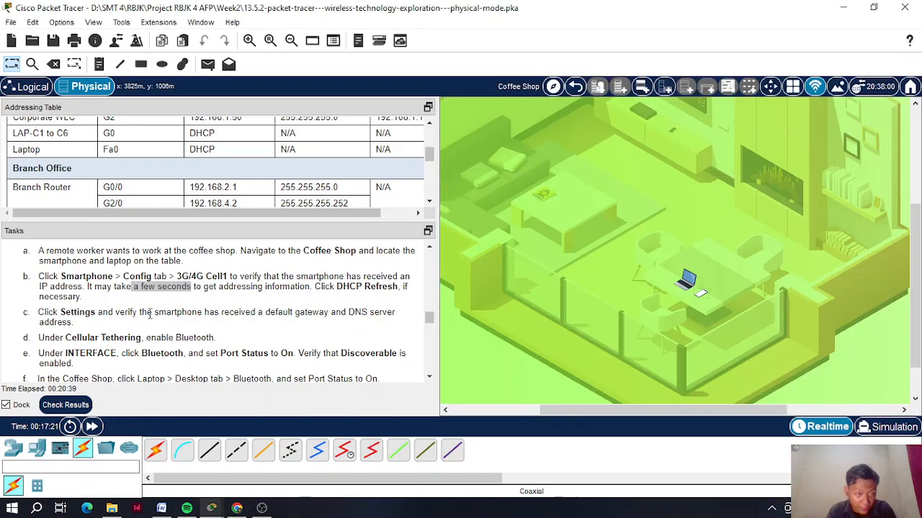
drag(148, 313, 188, 312)
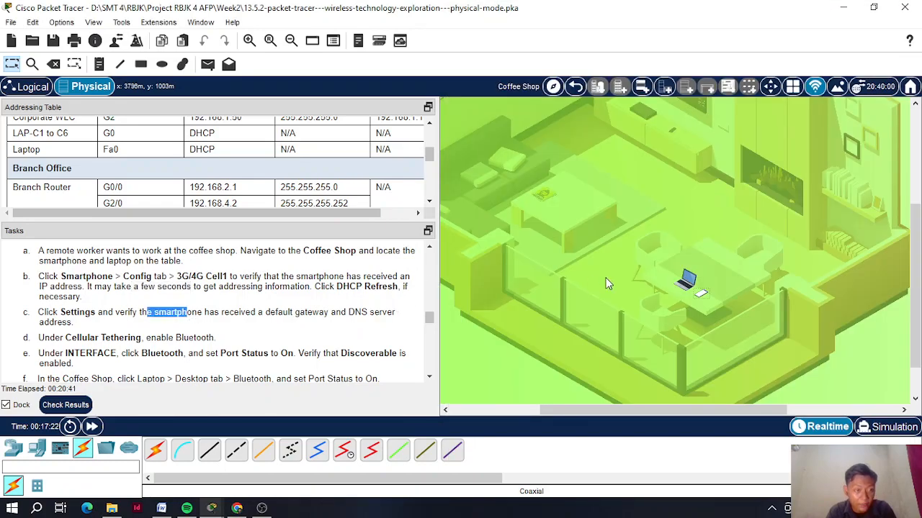
click(702, 296)
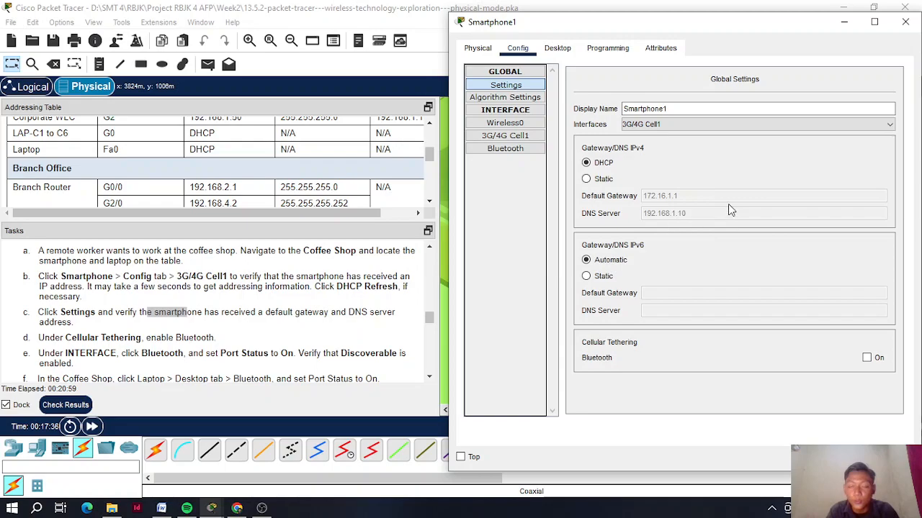
scroll(185, 332, down, 1)
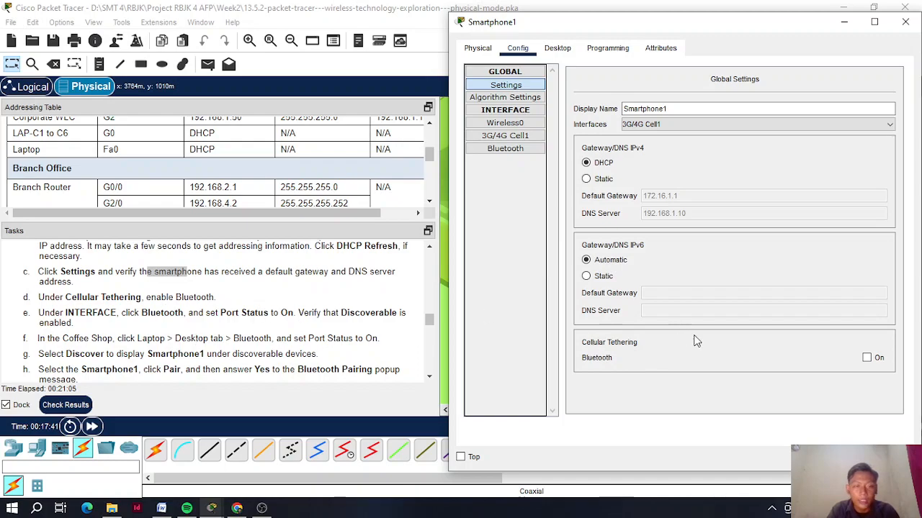
- Turn on Smartphone1's Bluetooth tethering and switch its Bluetooth port on
click(867, 358)
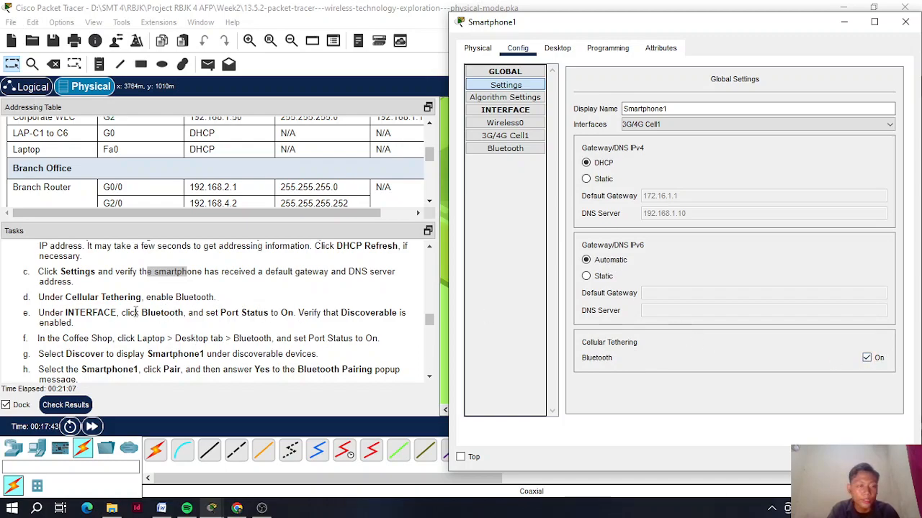
click(524, 150)
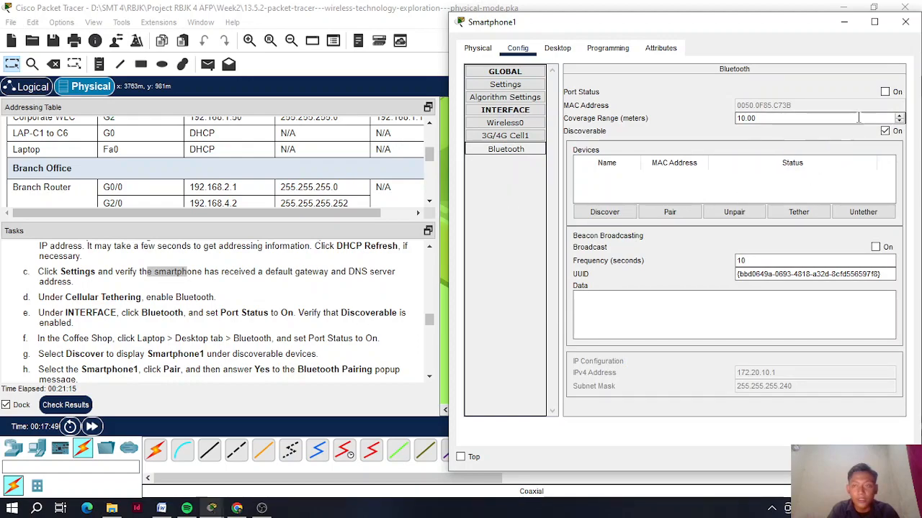
click(885, 92)
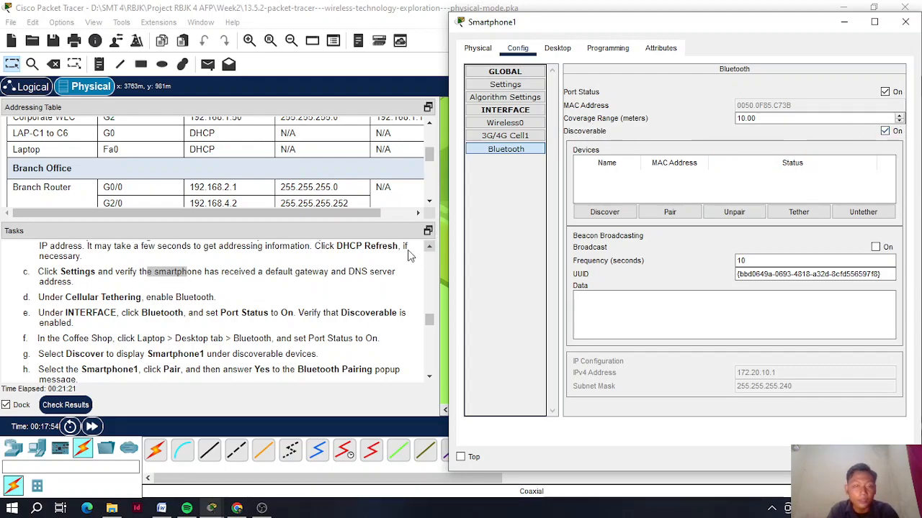
scroll(360, 306, down, 1)
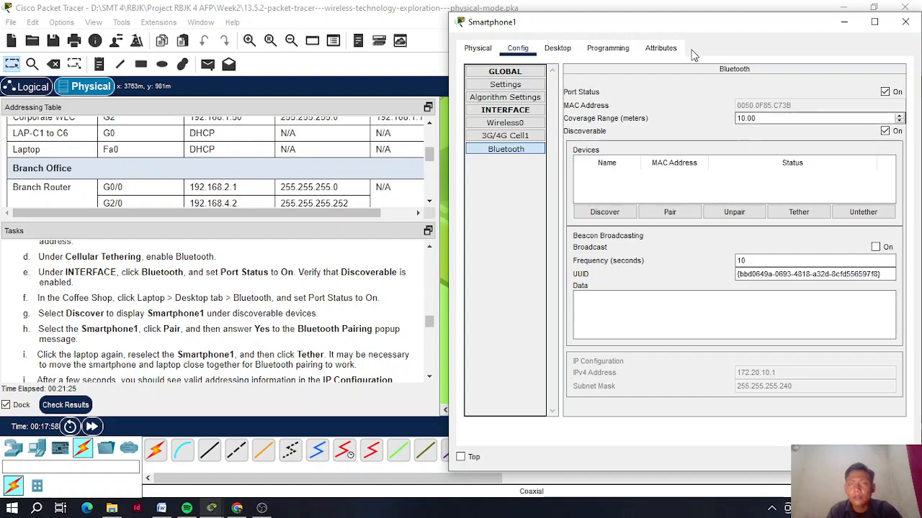
drag(739, 27, 492, 56)
- Close Smartphone1 and open Laptop1's Desktop Bluetooth configuration
click(658, 51)
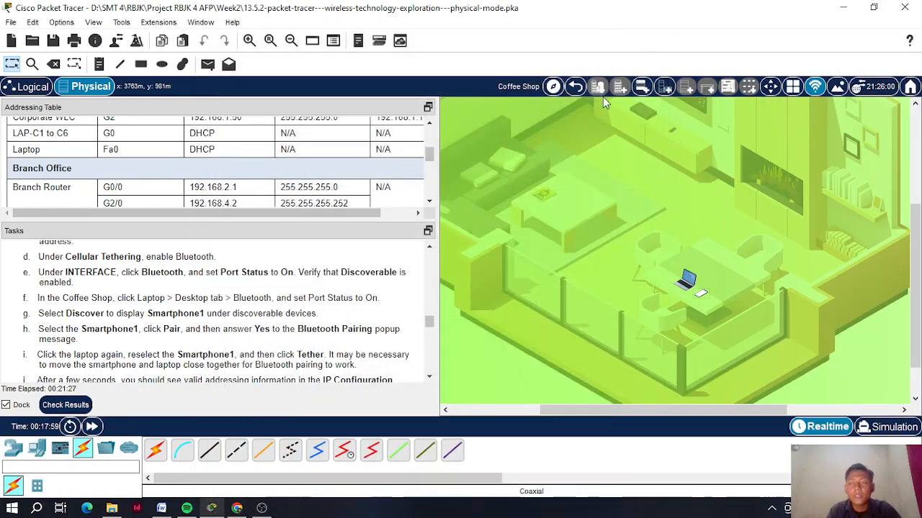
scroll(672, 261, down, 1)
mouse_move(692, 241)
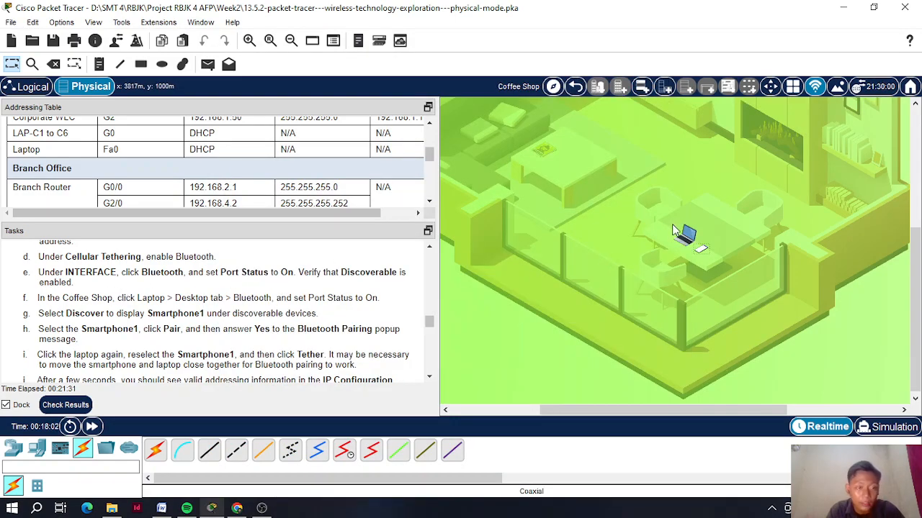
click(688, 234)
click(334, 44)
drag(324, 28, 537, 20)
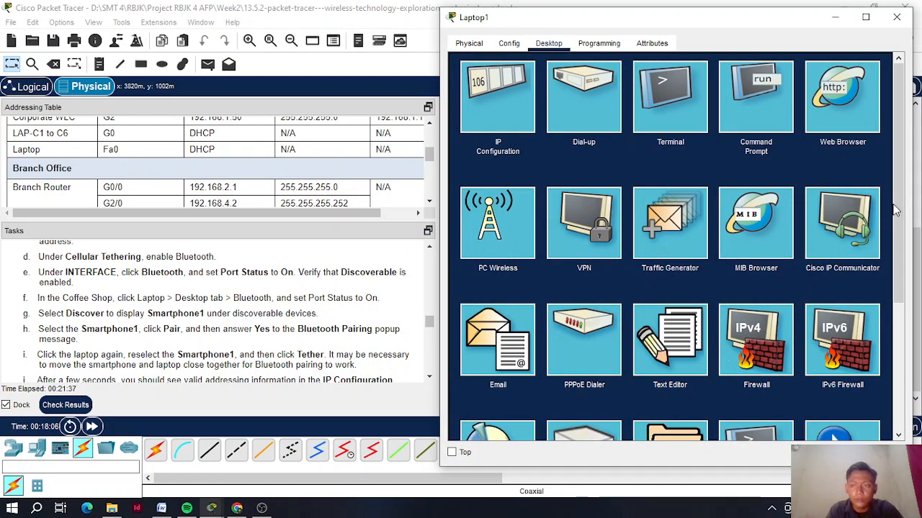
scroll(892, 209, down, 5)
click(838, 245)
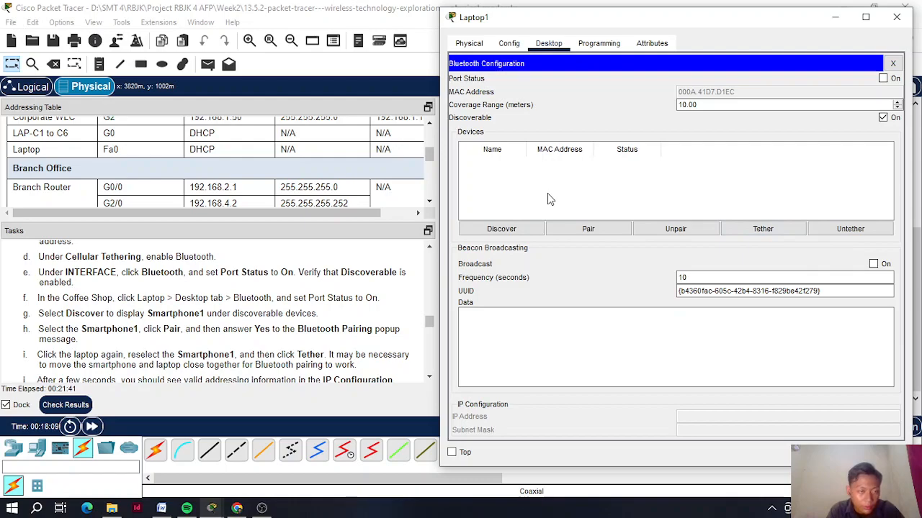
- Turn on Laptop1's Bluetooth port, discover Smartphone1, and accept pairing with it
click(520, 229)
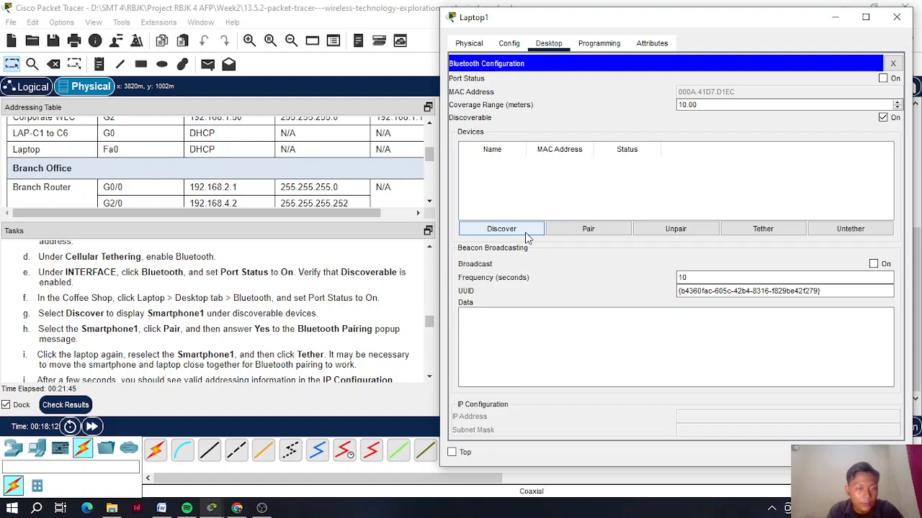
click(882, 78)
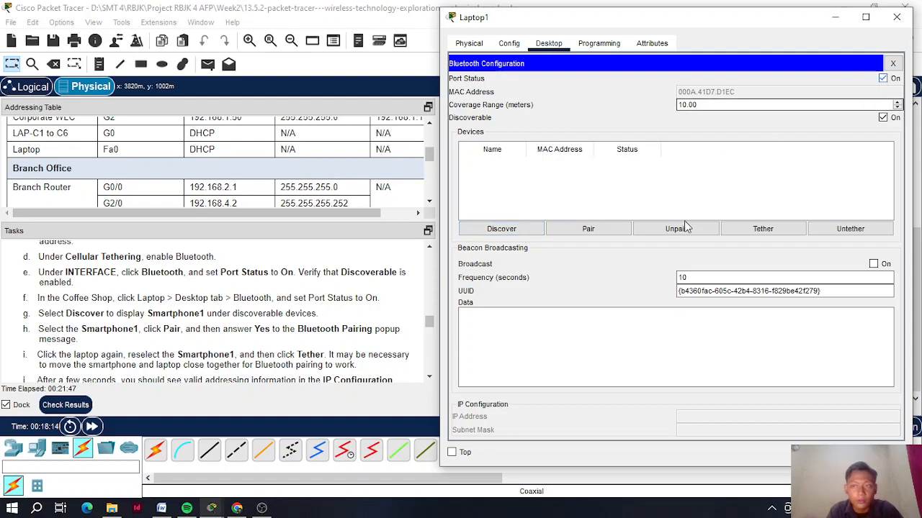
click(517, 230)
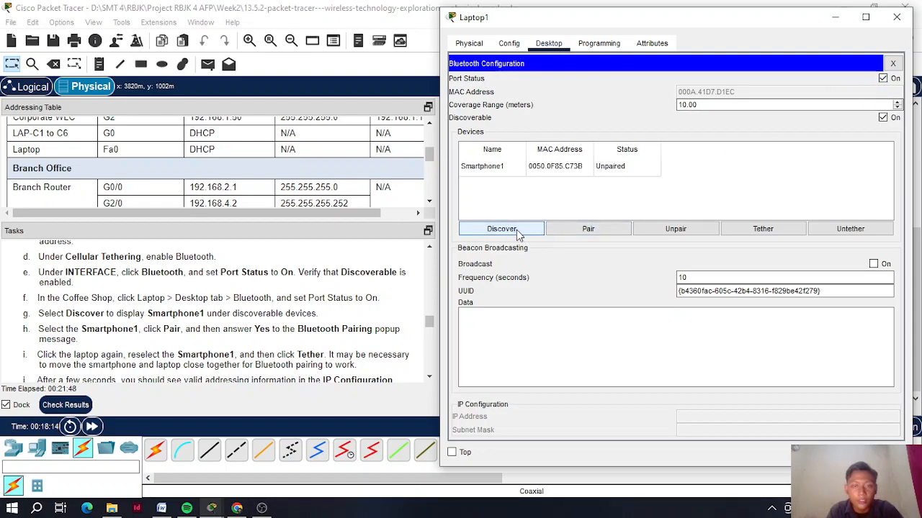
click(502, 167)
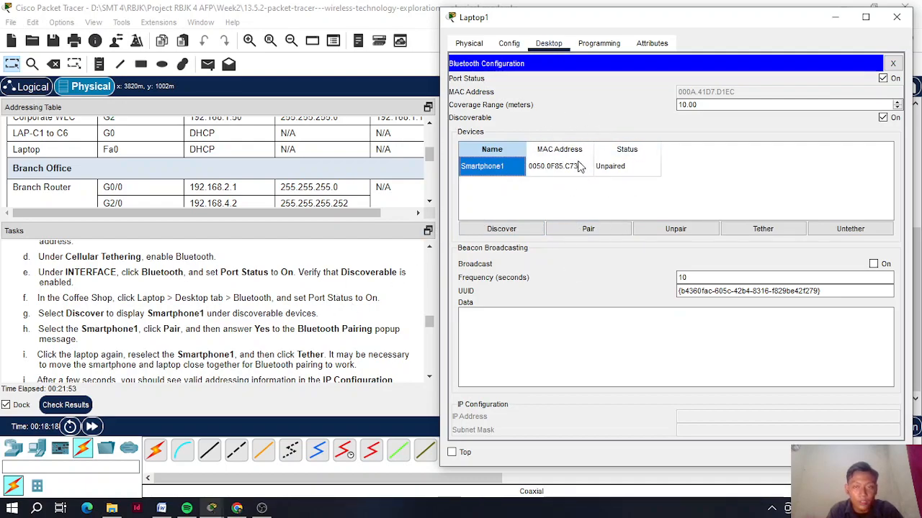
click(576, 229)
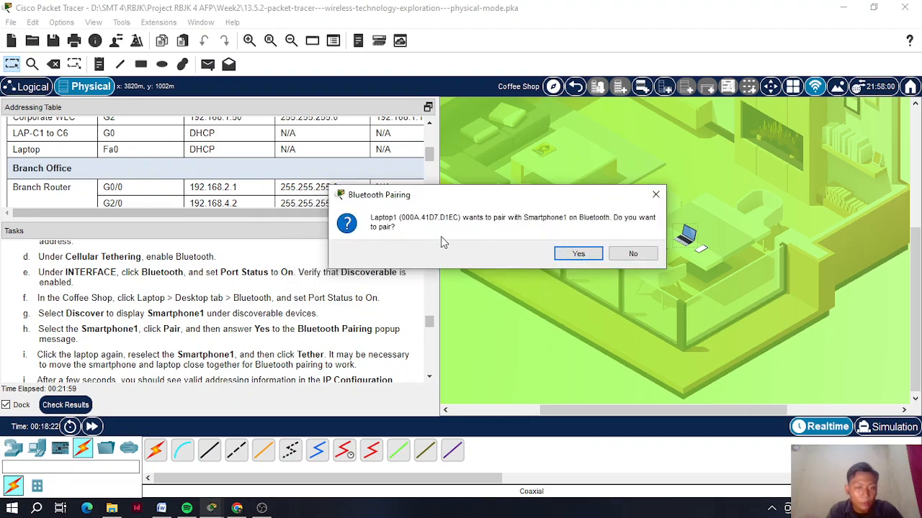
click(579, 256)
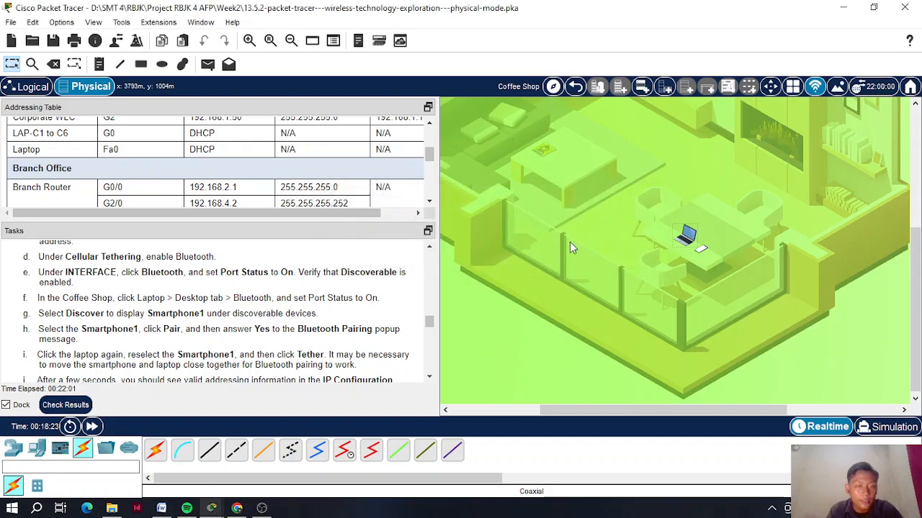
click(687, 236)
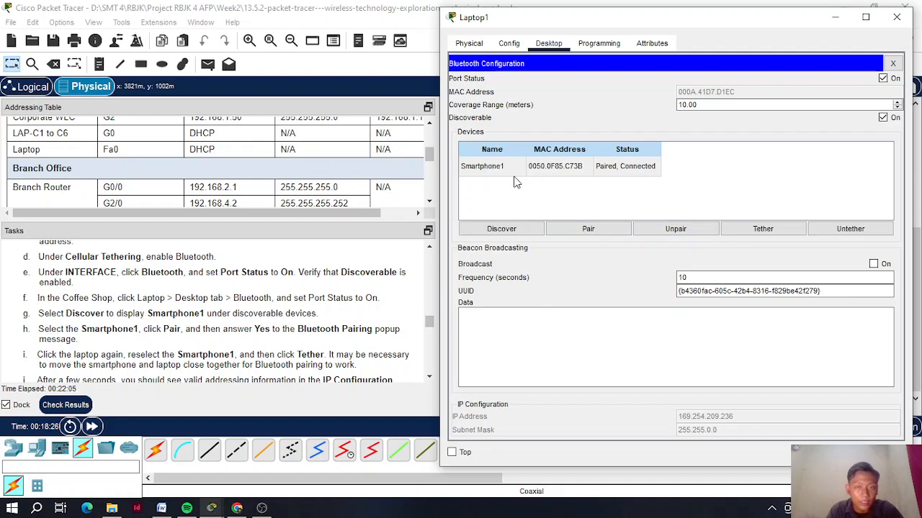
- Tether Laptop1 to Smartphone1 and confirm IP 172.20.10.2 with mask 255.255.255.240
scroll(305, 340, down, 1)
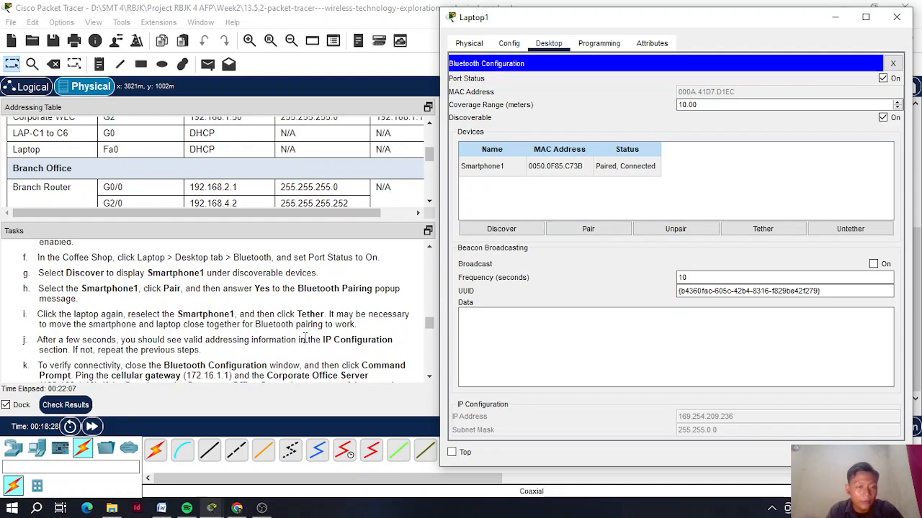
click(495, 175)
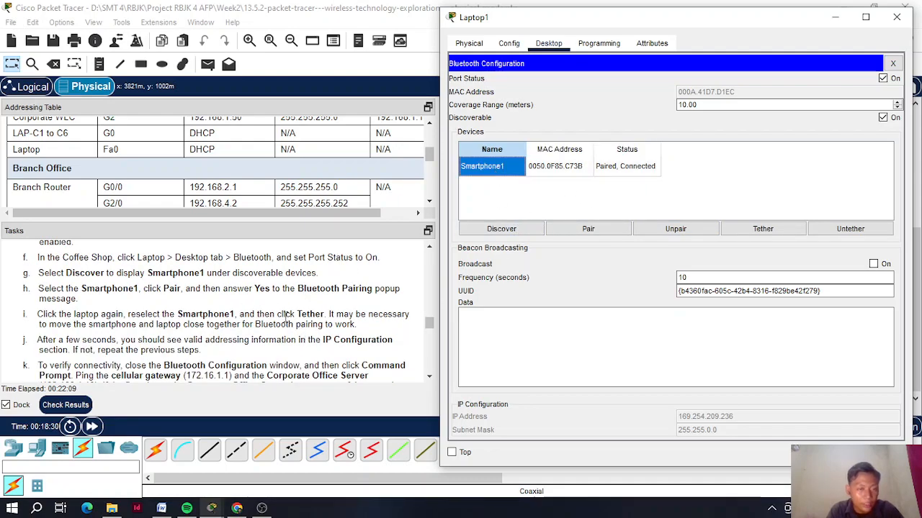
click(780, 234)
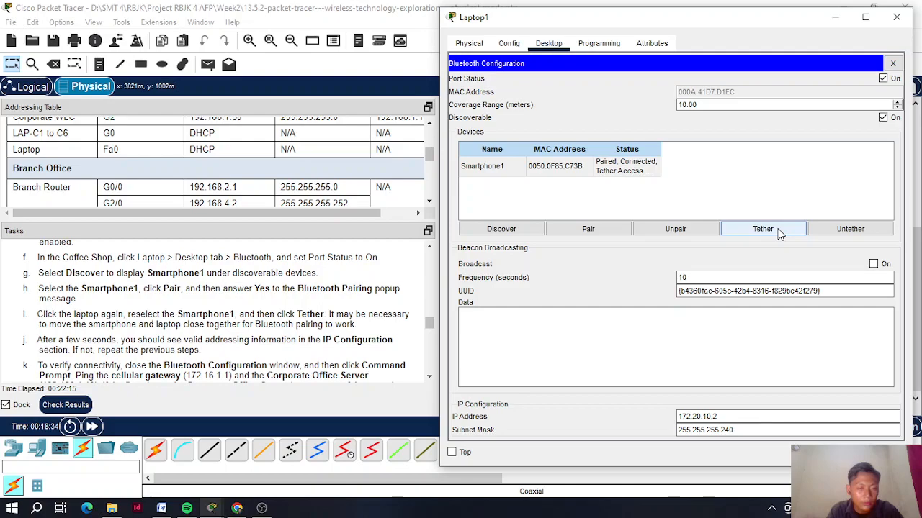
drag(679, 12, 677, 5)
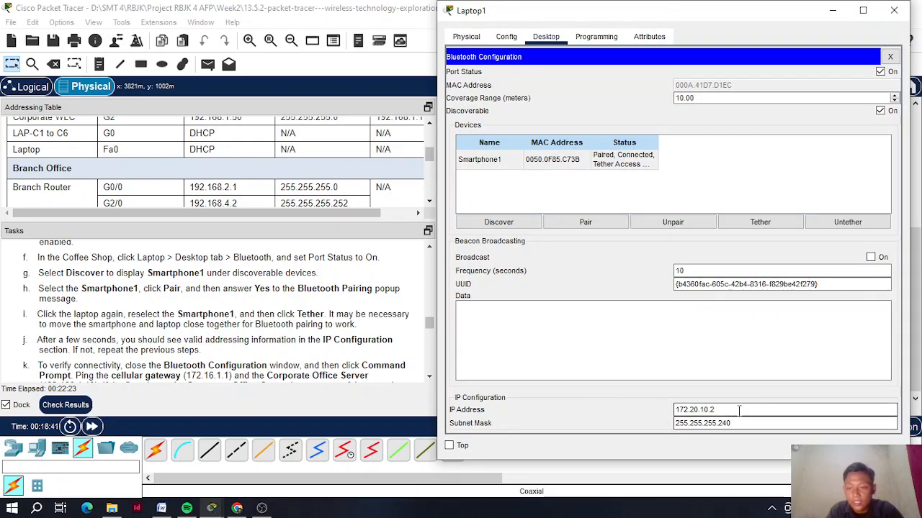
drag(727, 409, 670, 404)
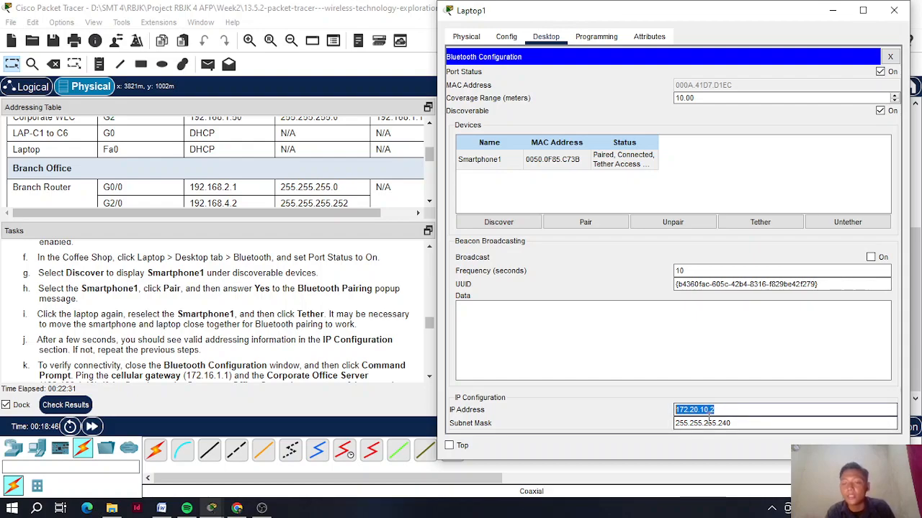
drag(674, 424, 745, 426)
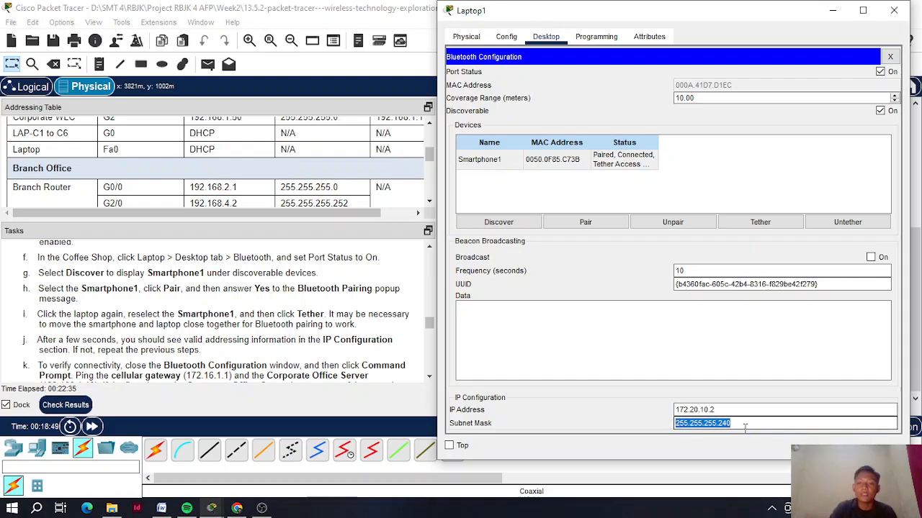
scroll(264, 335, down, 1)
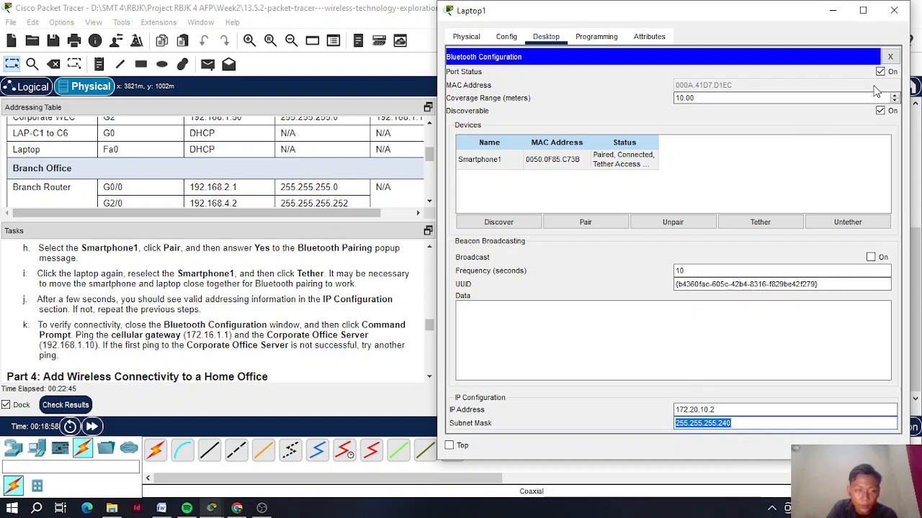
- From Laptop1's Command Prompt, ping the cellular gateway 172.16.1.1
click(890, 56)
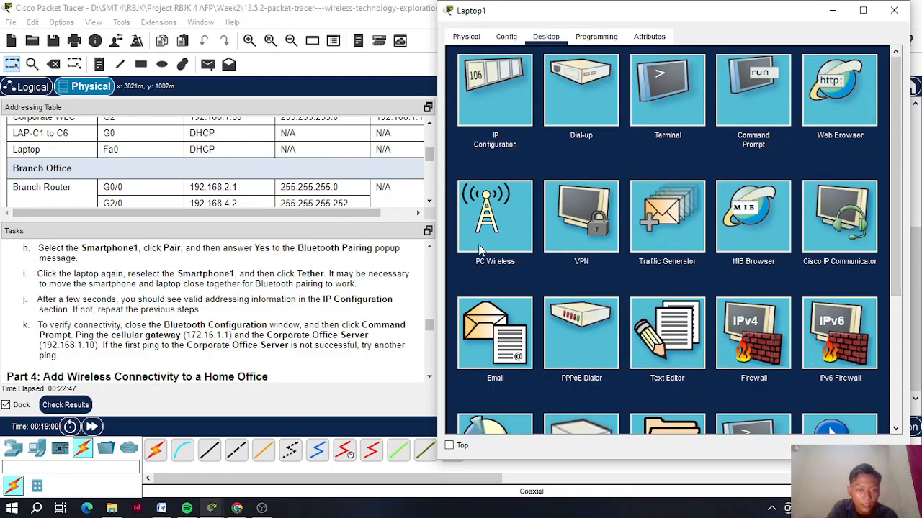
click(753, 90)
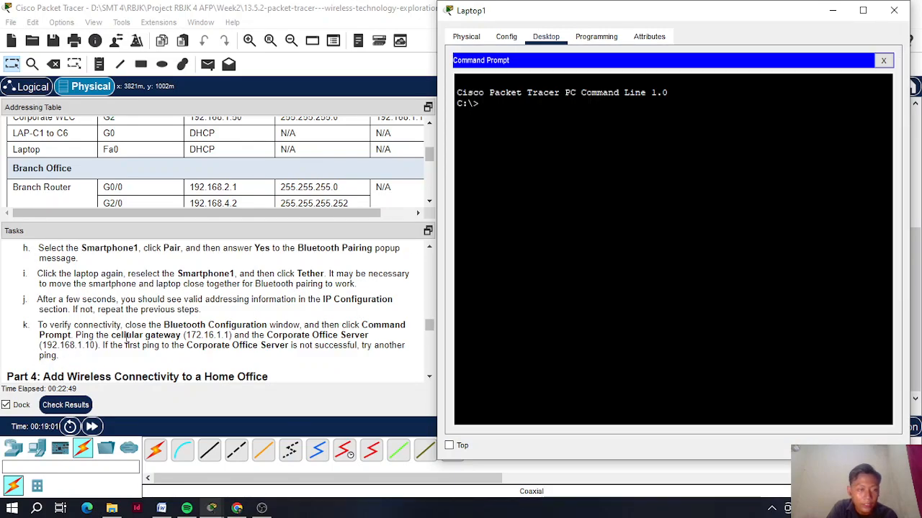
drag(186, 335, 230, 335)
right_click(229, 335)
click(249, 341)
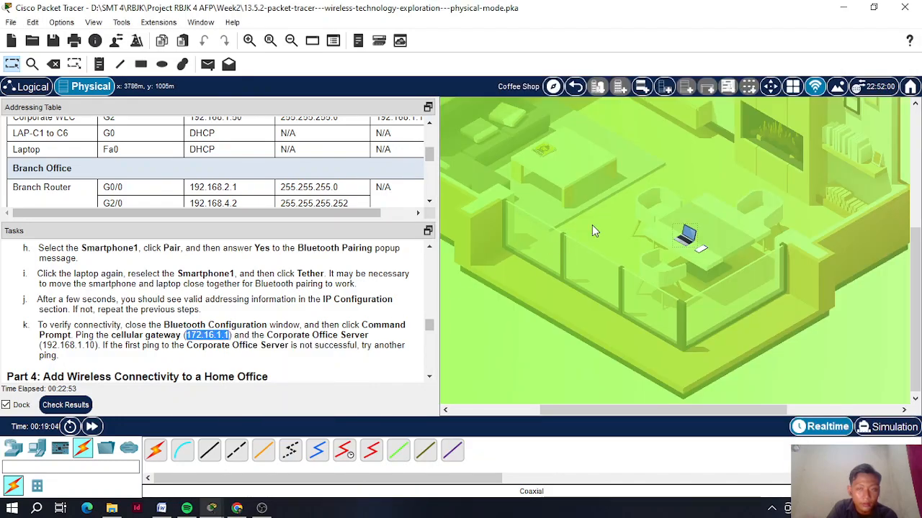
click(686, 235)
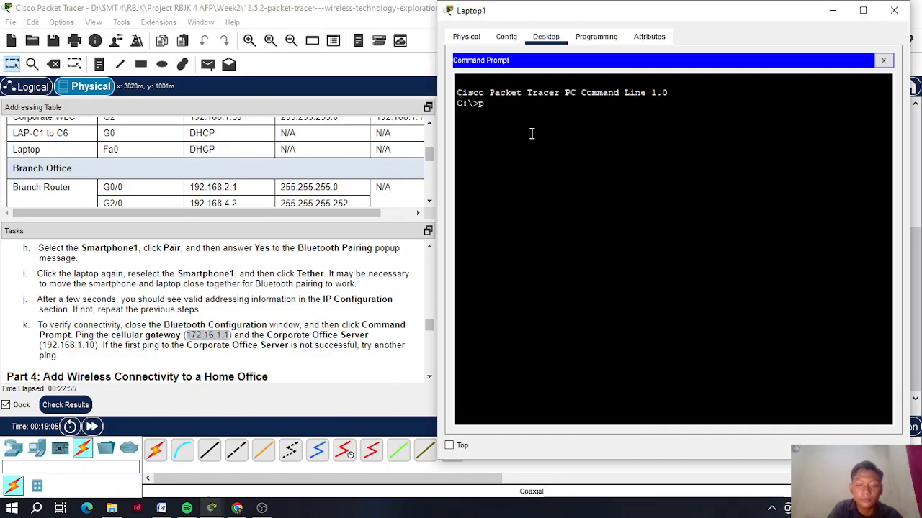
text(ping)
right_click(531, 133)
click(580, 152)
key(Return)
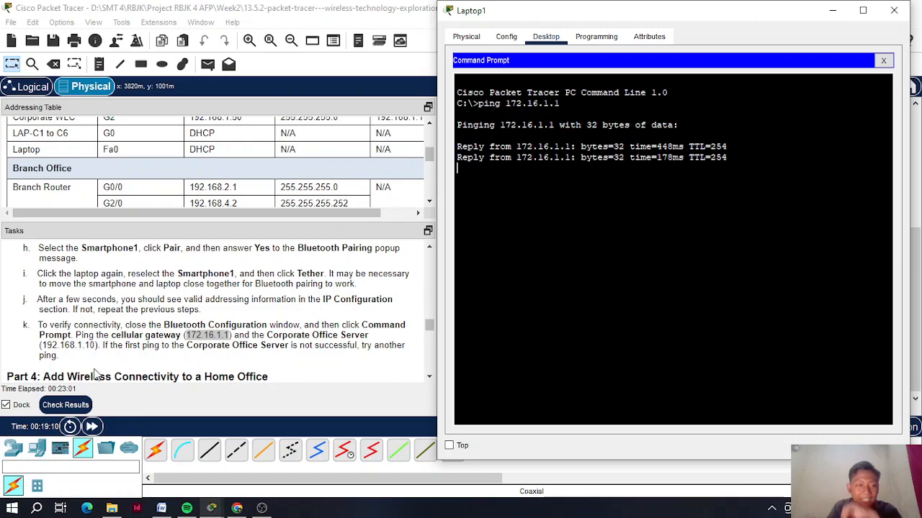
- Ping the Corporate Office Server at 192.168.1.10, then close Laptop1
drag(41, 345, 96, 346)
right_click(92, 349)
click(140, 354)
click(688, 236)
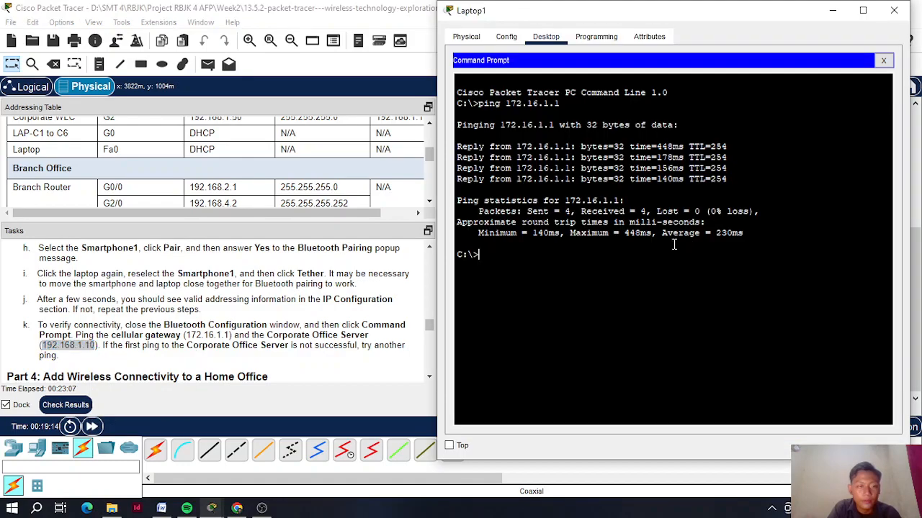
text(ping)
right_click(534, 263)
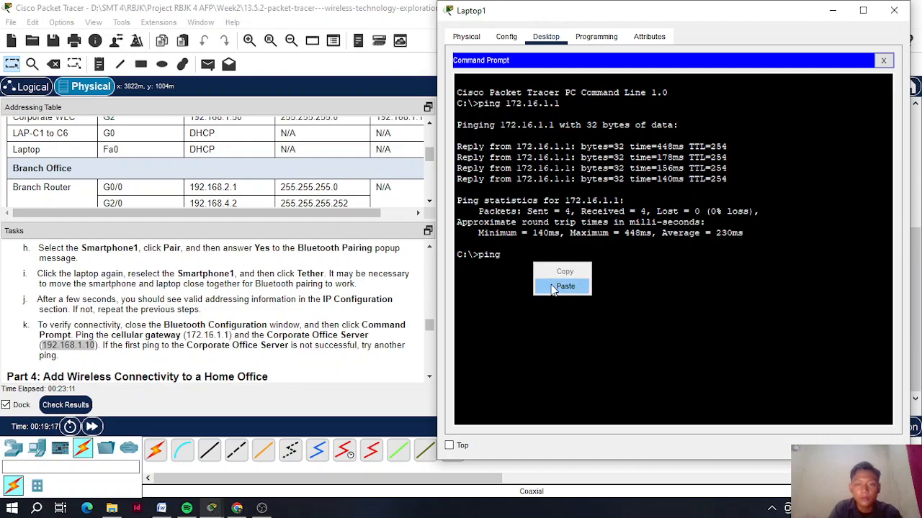
click(555, 283)
key(Return)
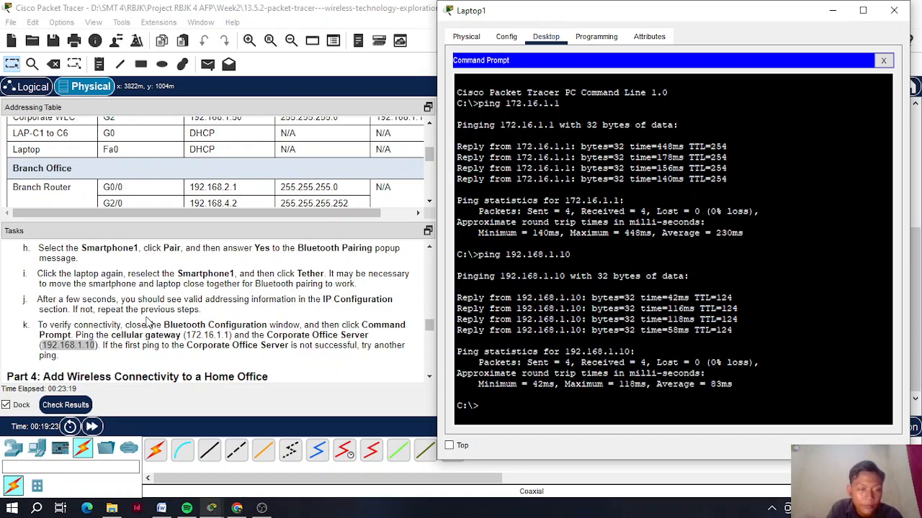
scroll(147, 322, down, 6)
scroll(148, 322, up, 5)
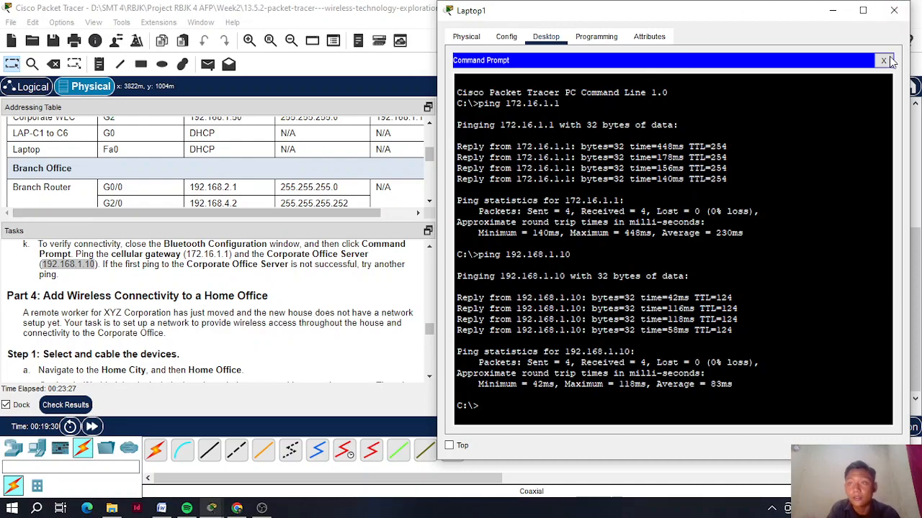
click(893, 13)
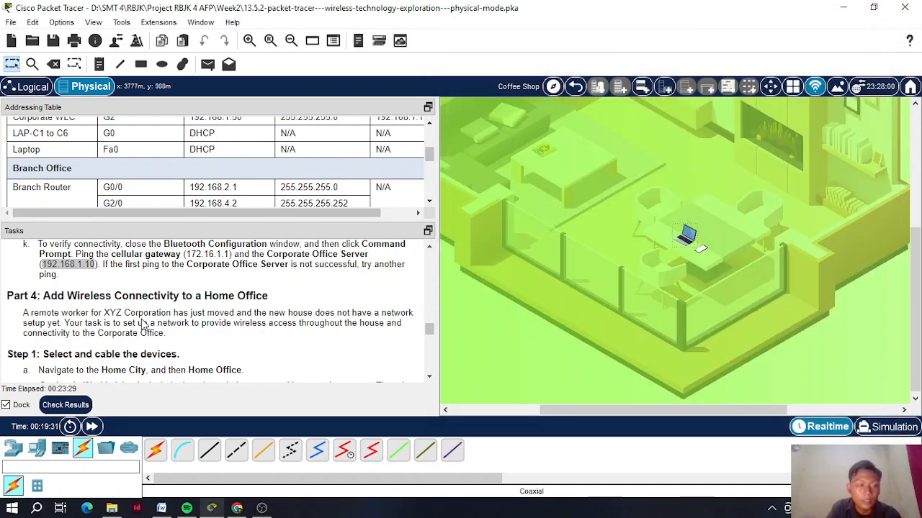
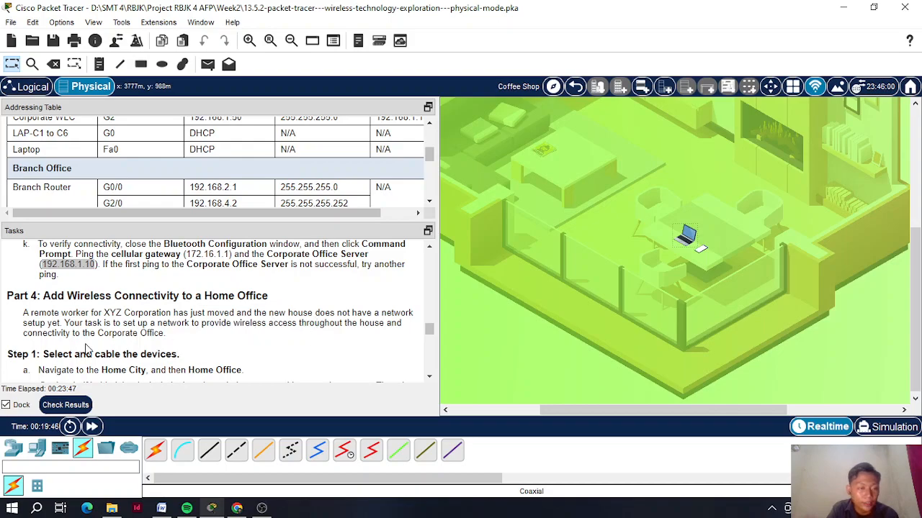
- Return from the Coffee Shop to the Home City map
click(576, 86)
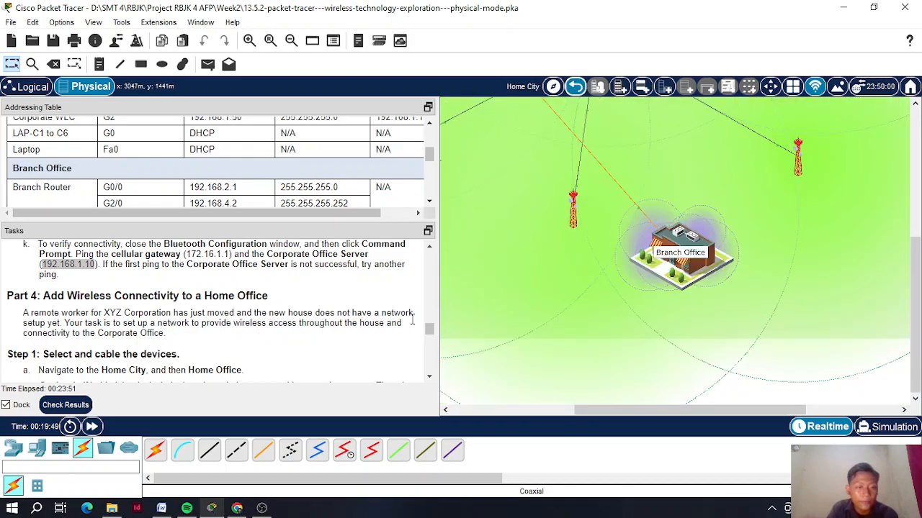
click(430, 377)
click(431, 377)
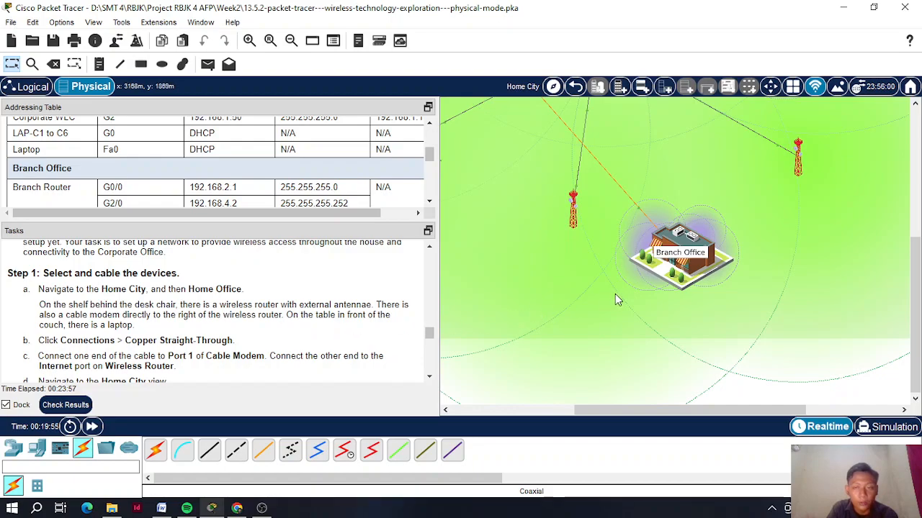
drag(756, 416, 694, 415)
drag(917, 317, 919, 216)
drag(707, 407, 821, 408)
- Enter the Home Office and check the wireless router's ports on the shelf
click(682, 249)
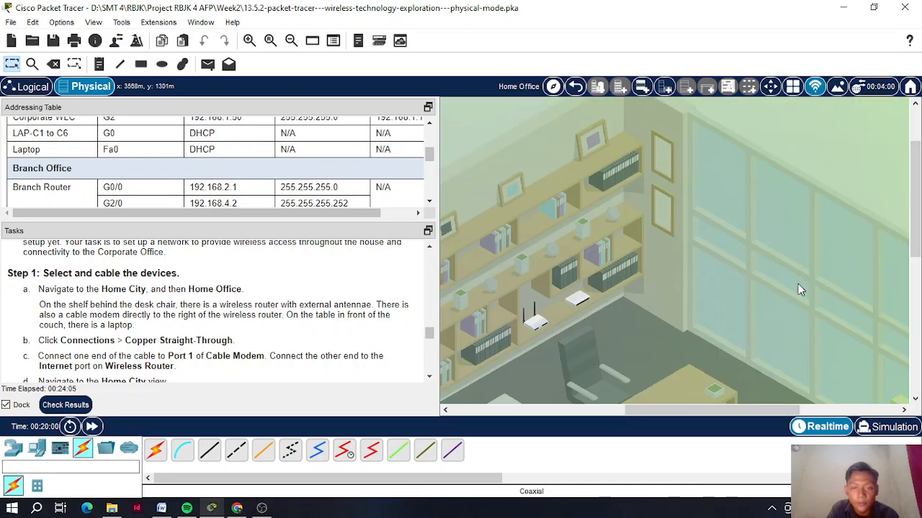
drag(917, 238, 918, 270)
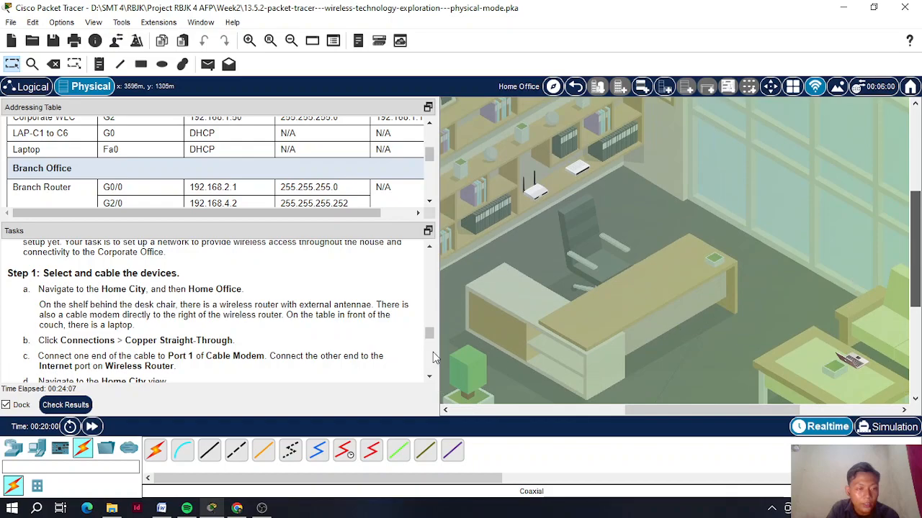
scroll(173, 342, down, 1)
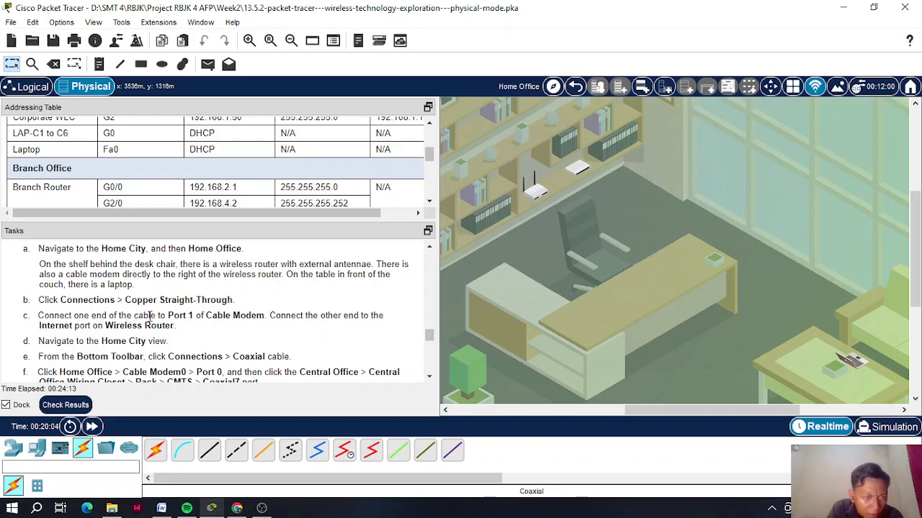
mouse_move(540, 193)
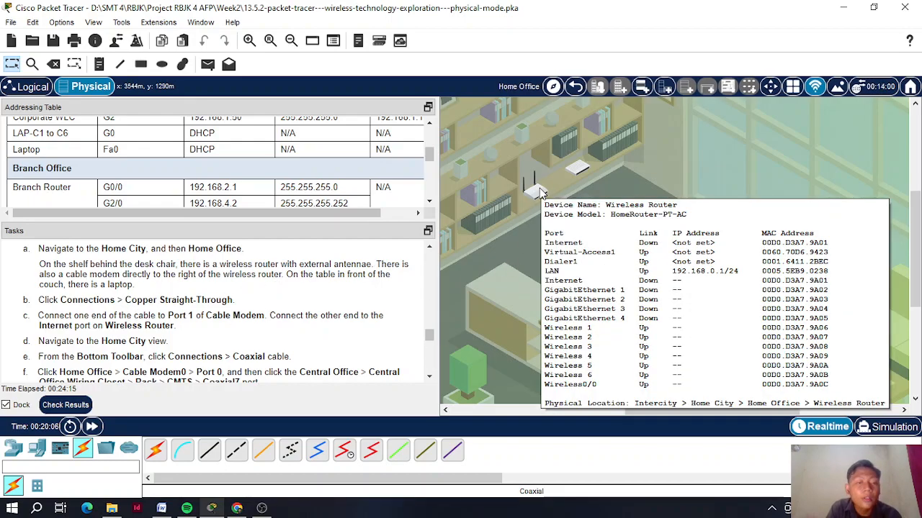
mouse_move(574, 170)
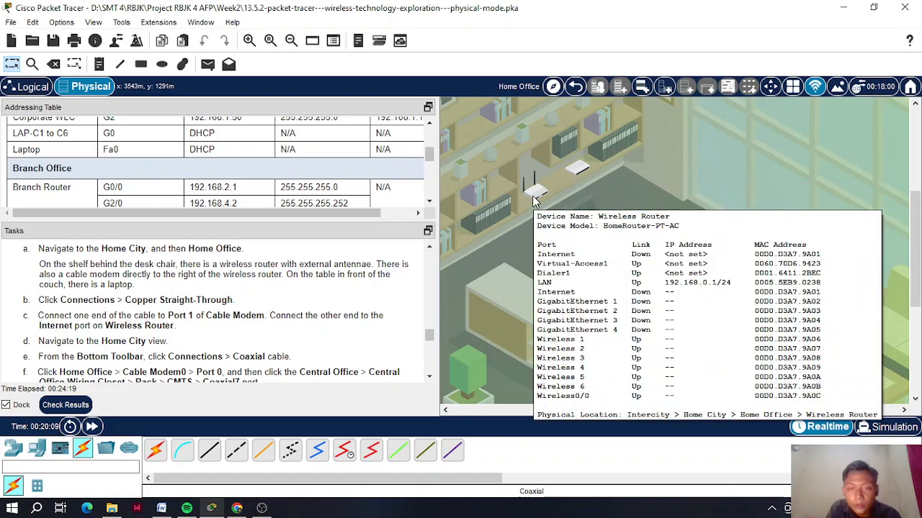
- Connect Cable Modem Port 1 to the wireless router's Internet port with copper straight-through
click(209, 450)
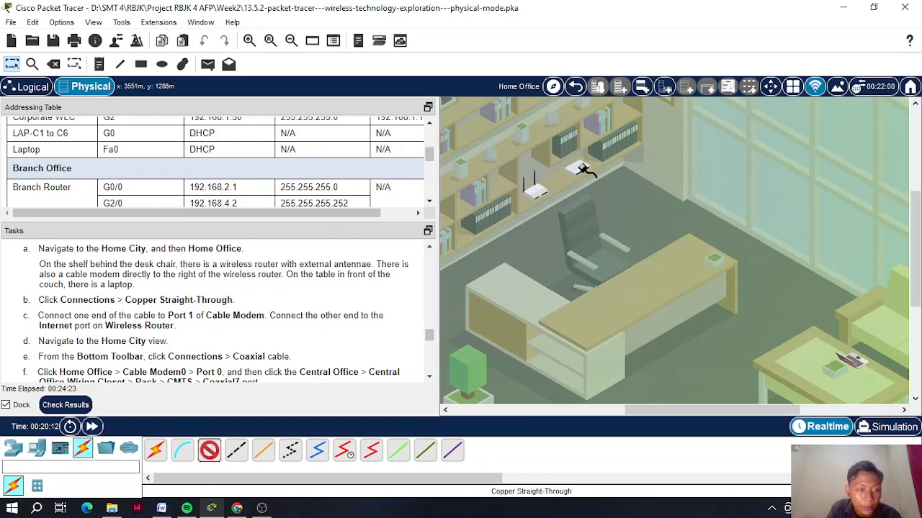
click(592, 171)
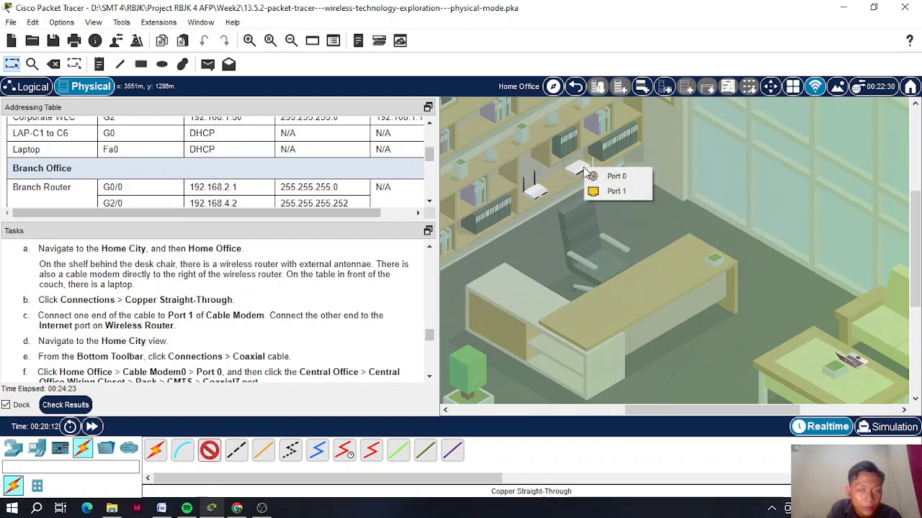
click(616, 191)
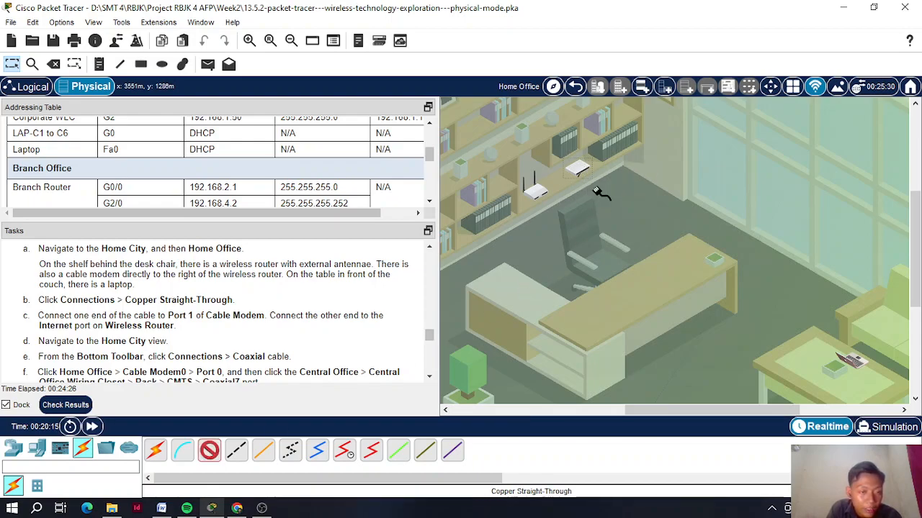
click(535, 190)
click(562, 201)
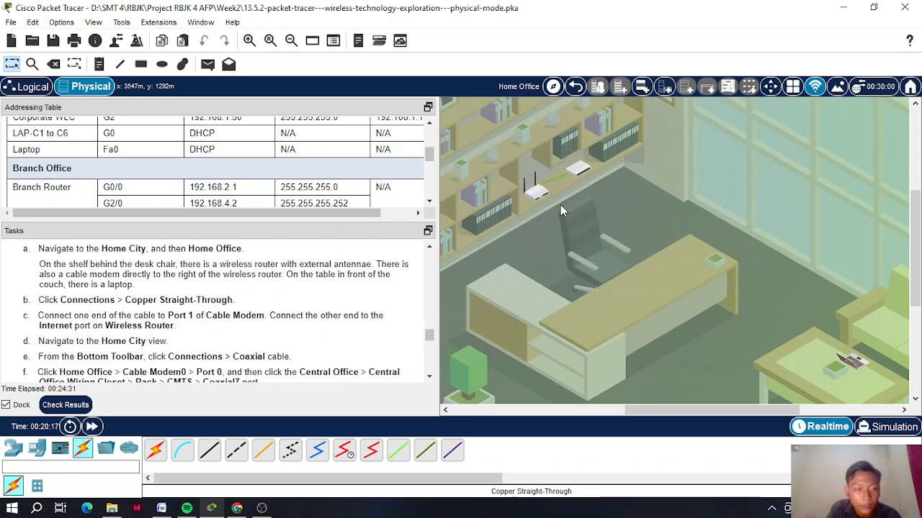
scroll(270, 315, down, 1)
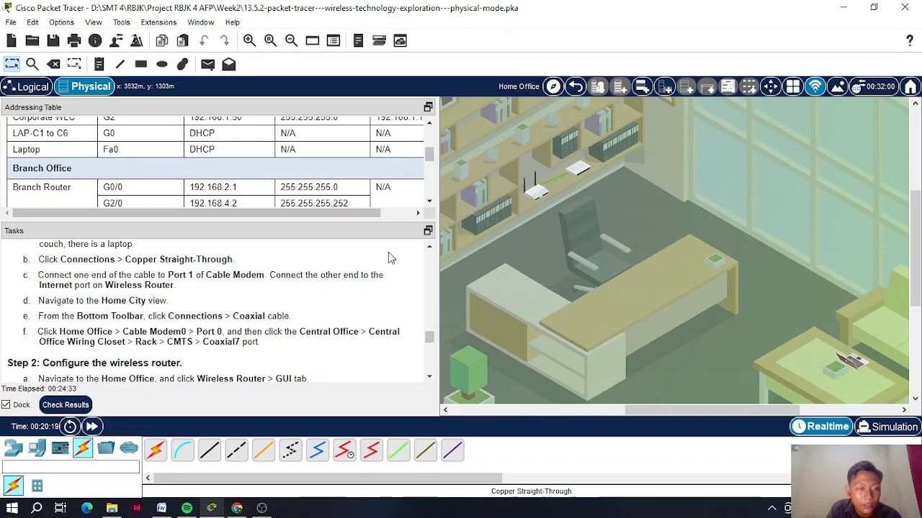
- Return to the Home City map and select the Coaxial cable type
click(575, 86)
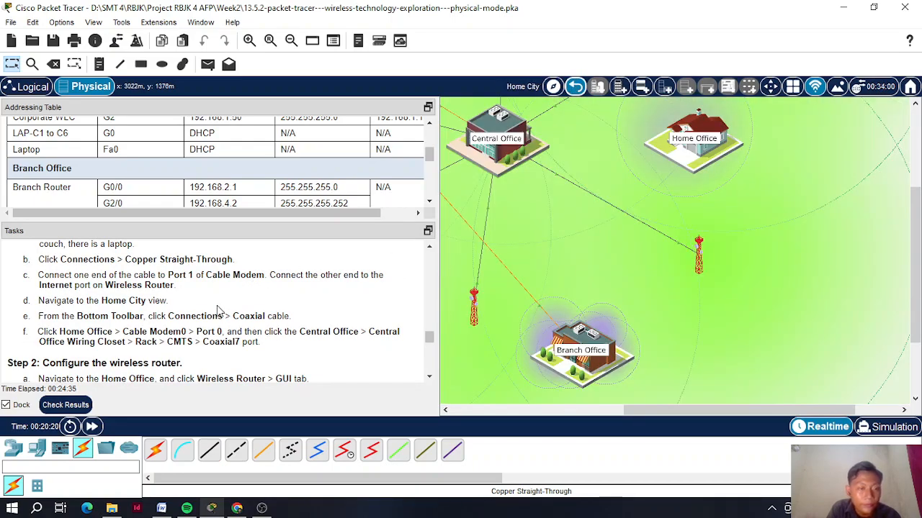
scroll(213, 317, down, 1)
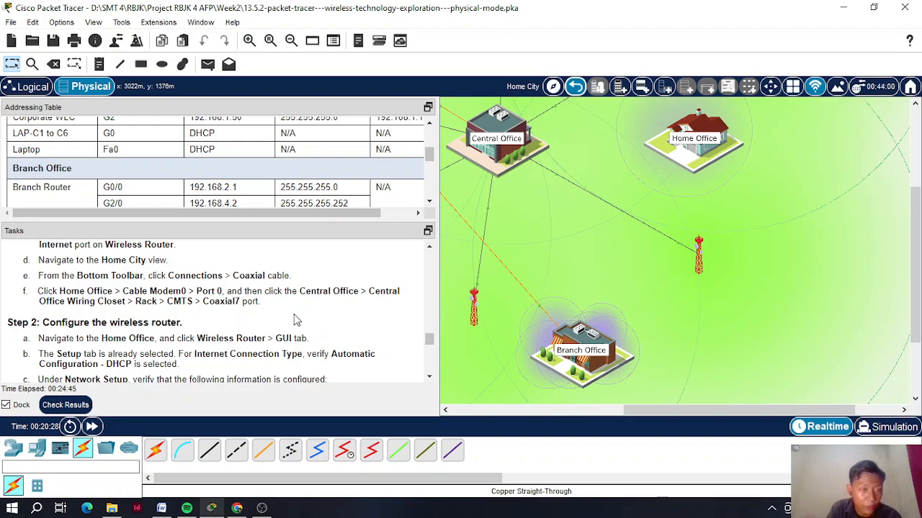
click(317, 451)
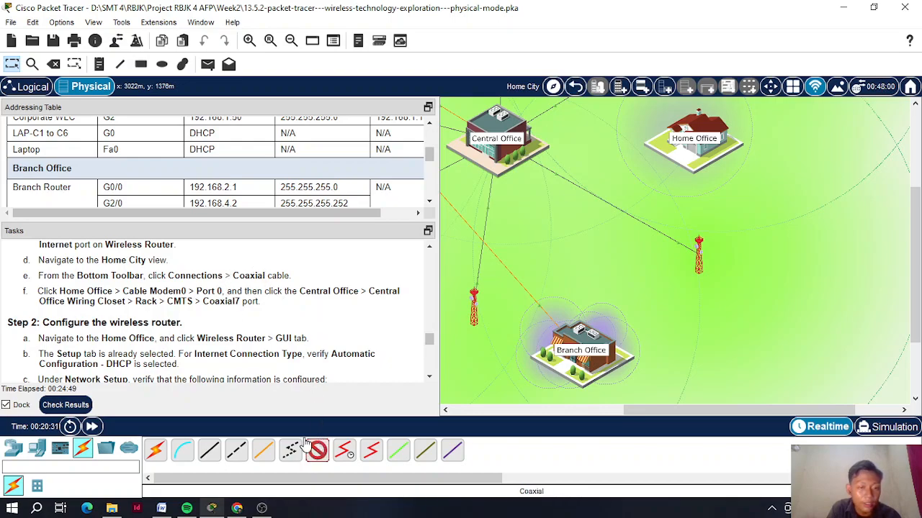
click(83, 453)
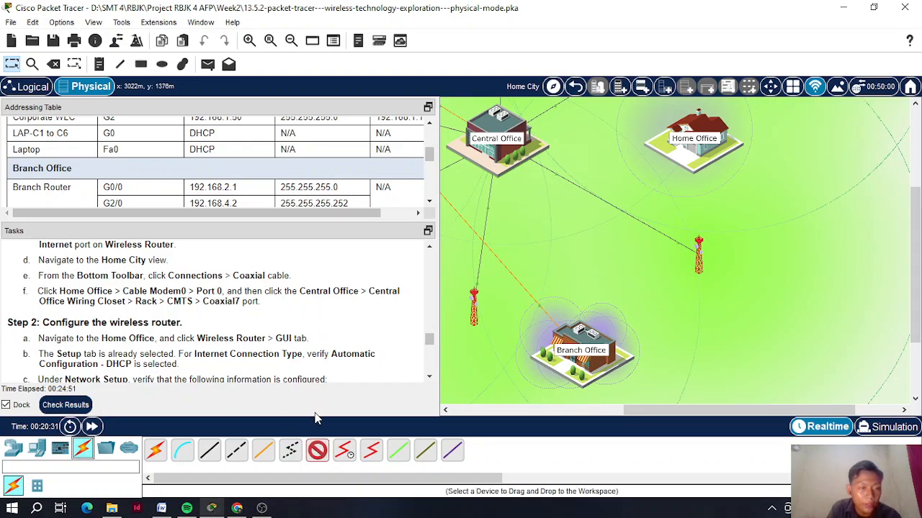
click(317, 453)
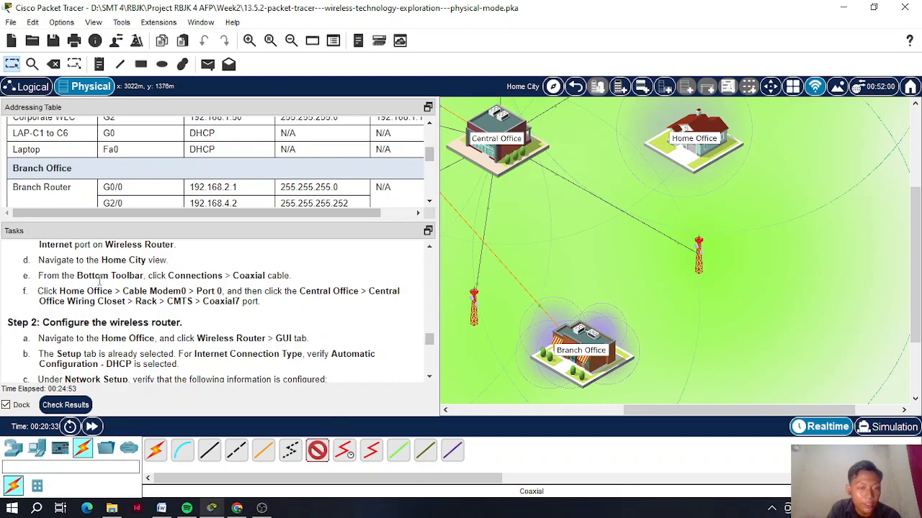
click(693, 140)
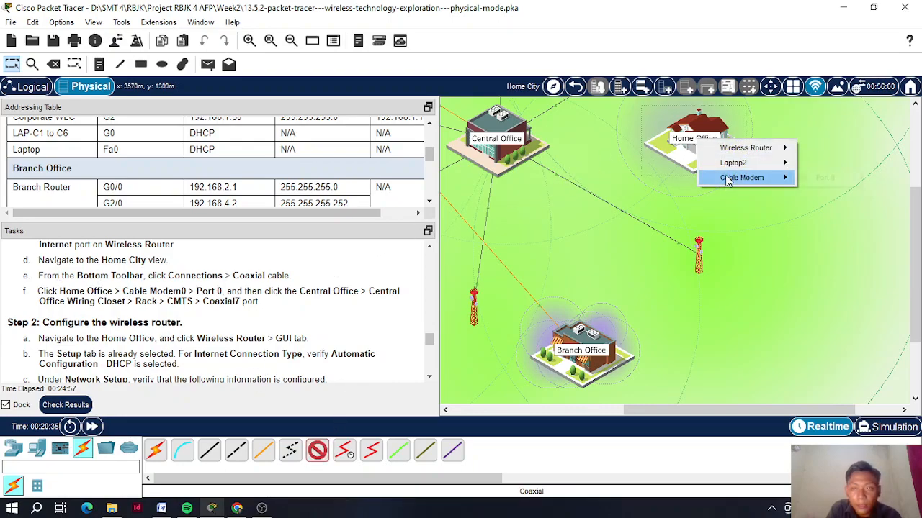
mouse_move(733, 178)
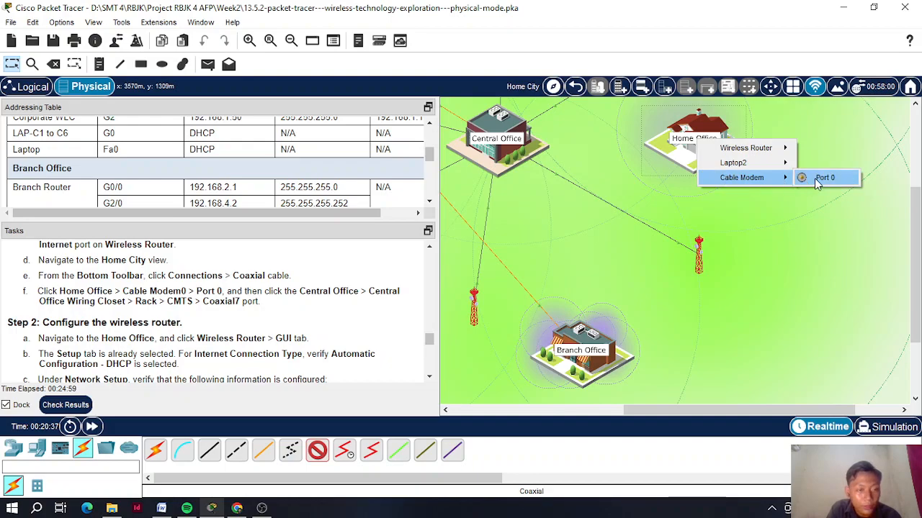
click(814, 178)
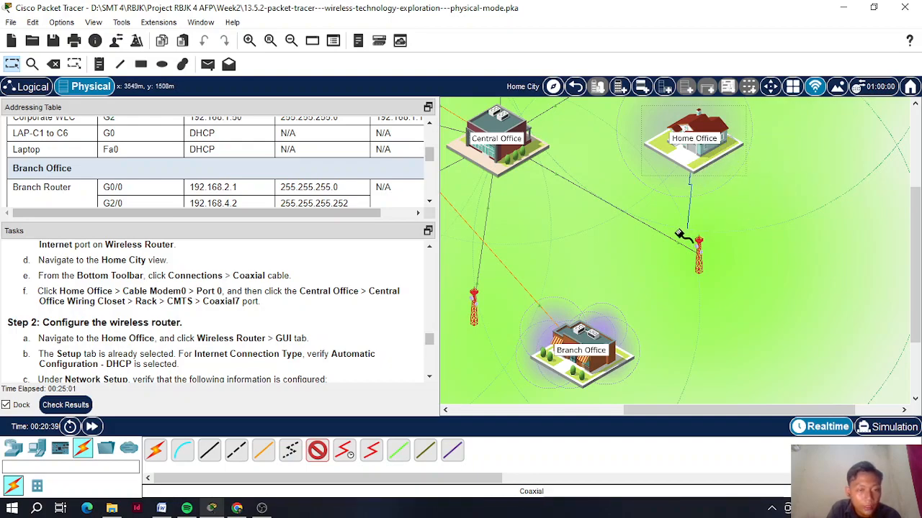
click(503, 141)
mouse_move(533, 157)
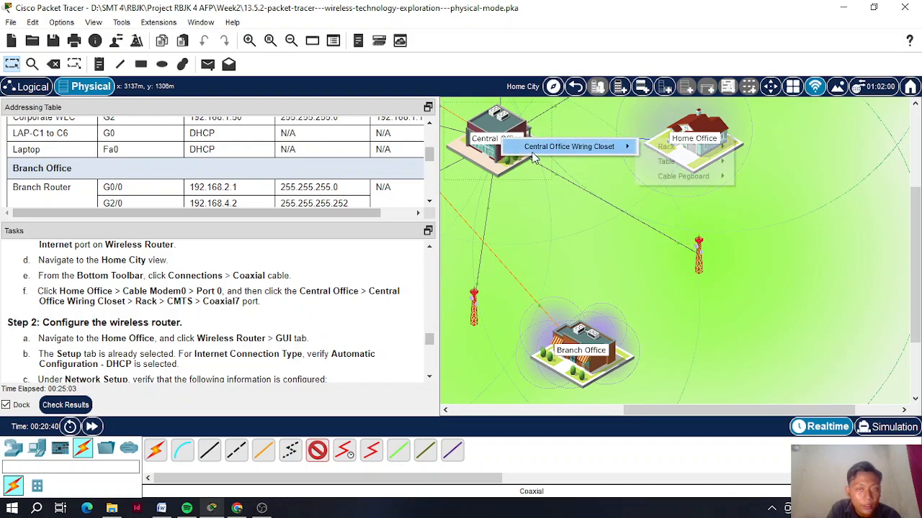
mouse_move(673, 146)
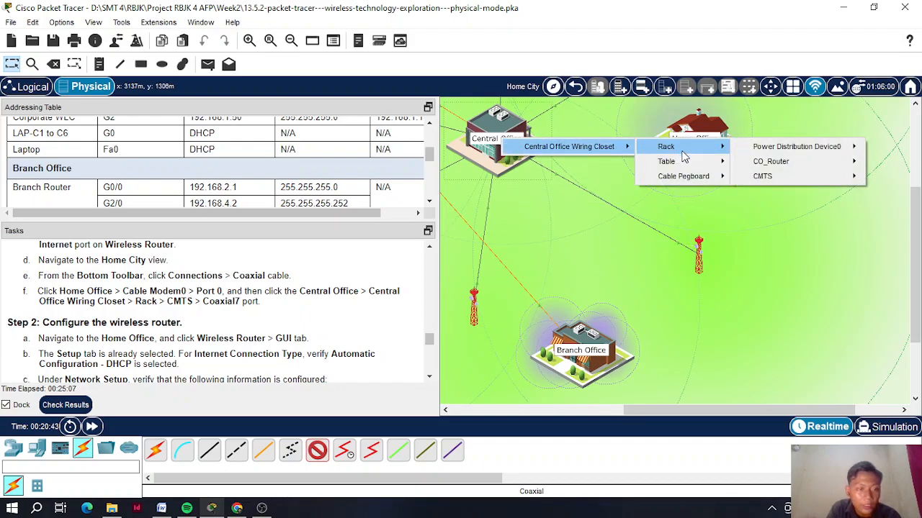
mouse_move(777, 180)
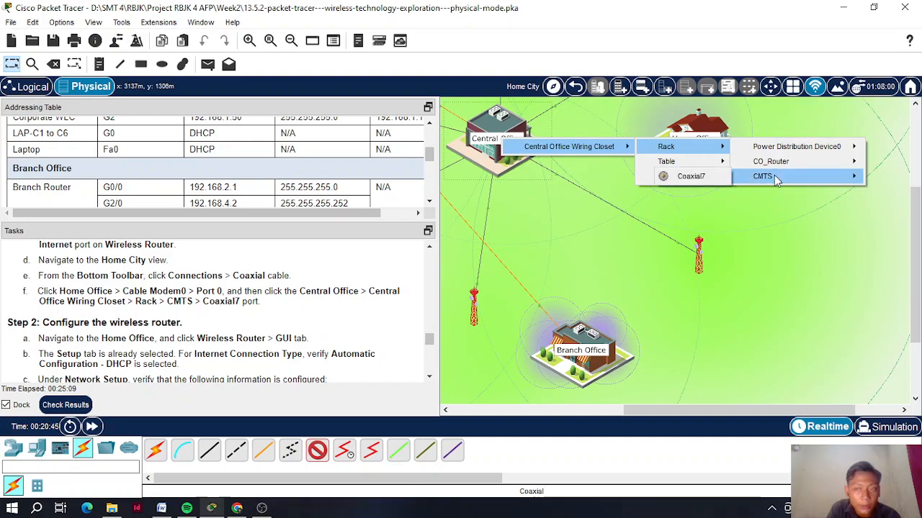
click(717, 180)
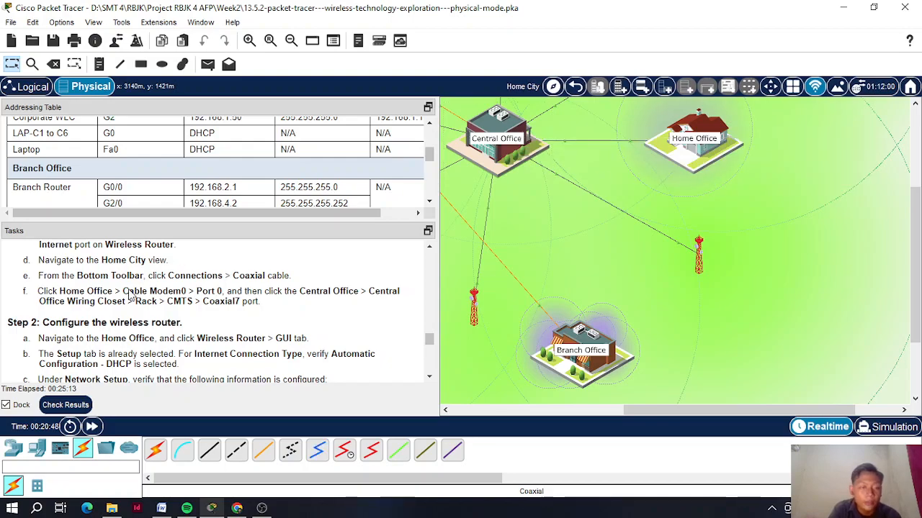
scroll(128, 296, down, 4)
scroll(122, 303, up, 3)
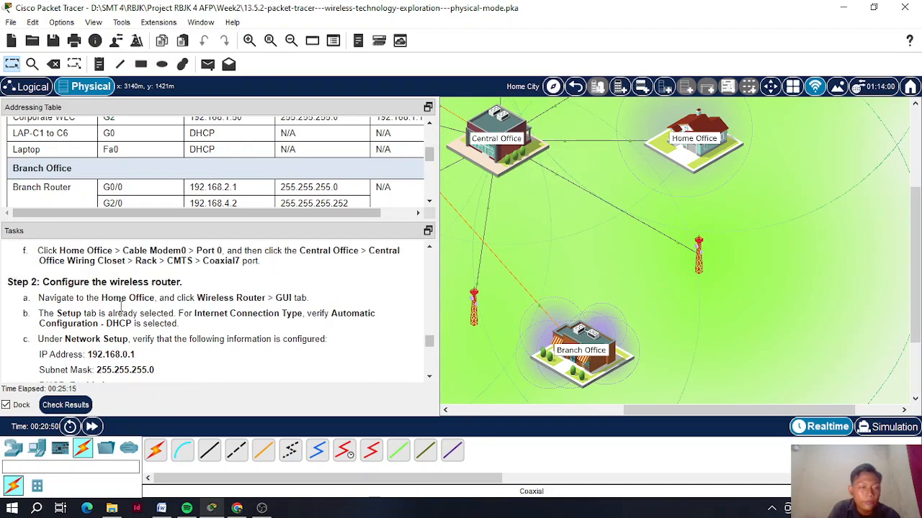
scroll(51, 291, up, 4)
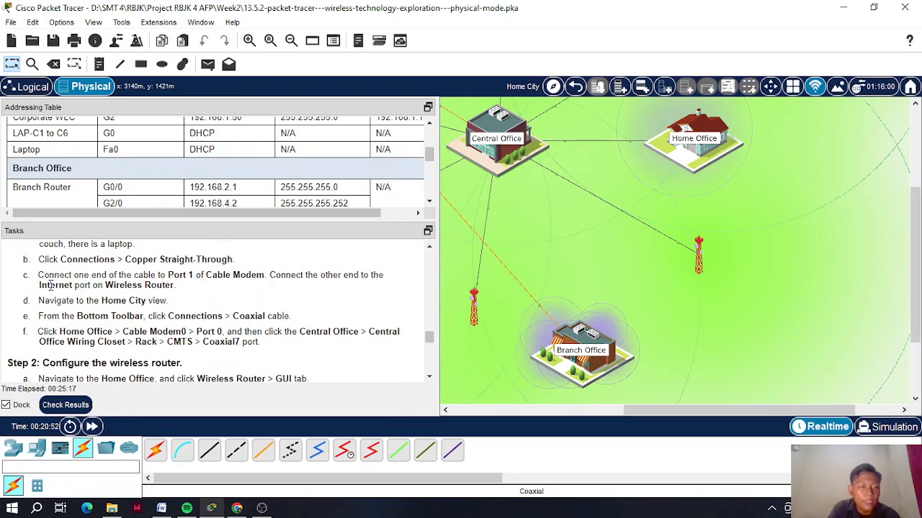
scroll(51, 291, down, 2)
scroll(51, 285, down, 2)
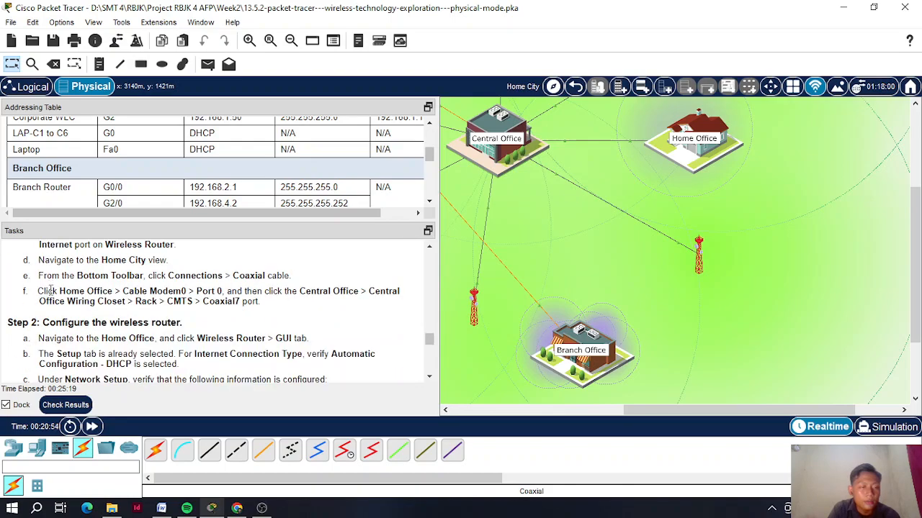
scroll(51, 291, down, 4)
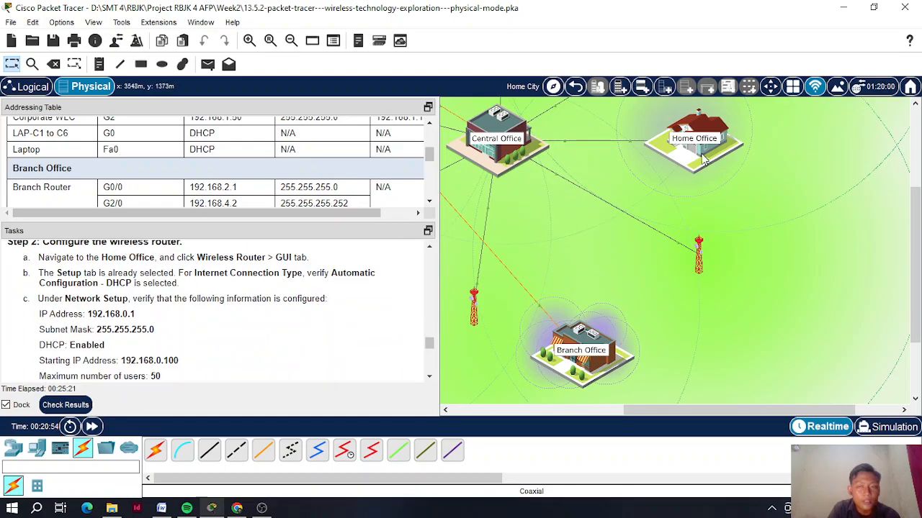
- Open the Home Office wireless router's GUI Setup page
click(703, 137)
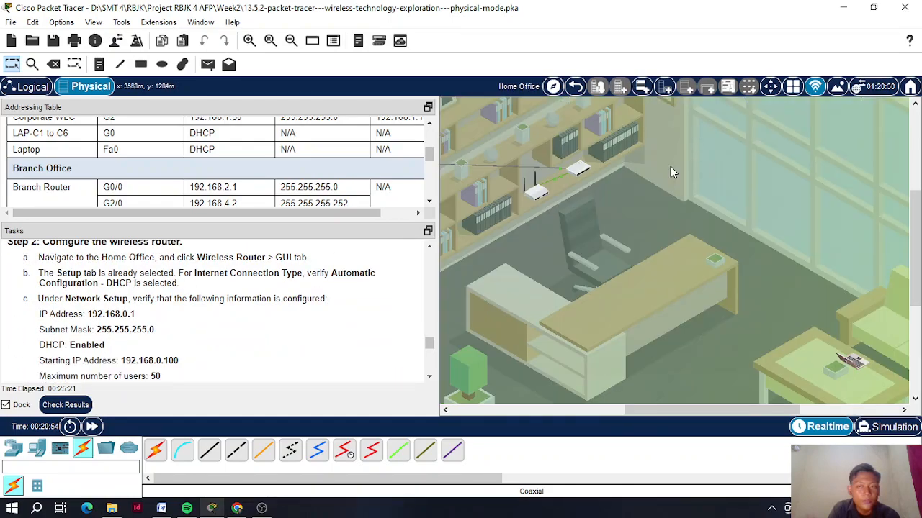
click(537, 193)
drag(376, 33, 550, 28)
click(564, 49)
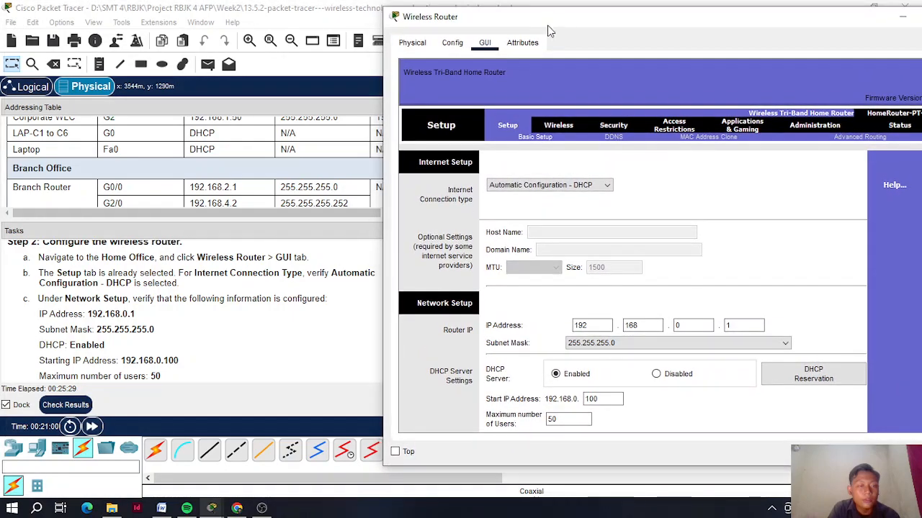
scroll(257, 288, down, 2)
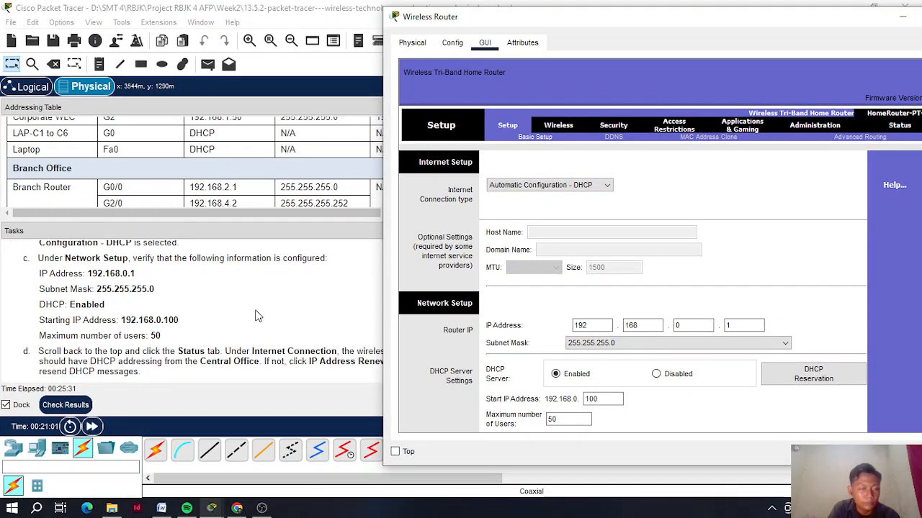
scroll(257, 314, up, 2)
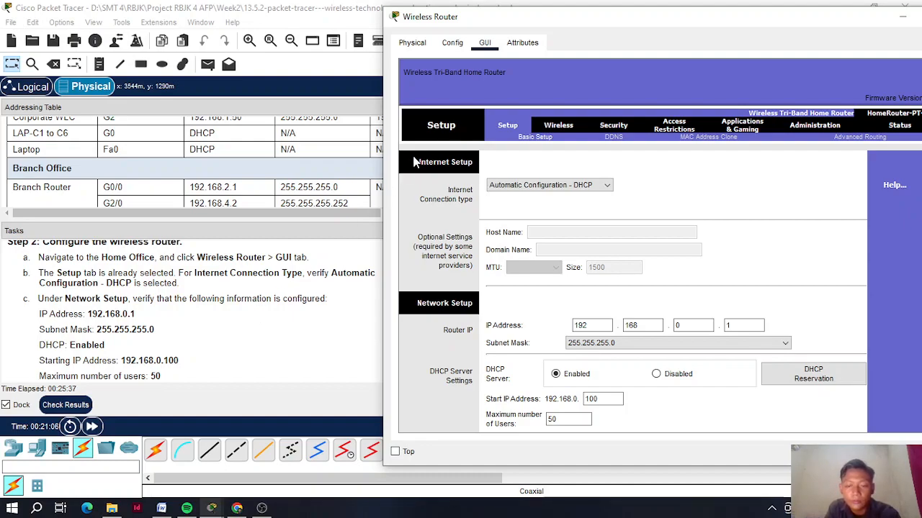
- Verify Network Setup: 192.168.0.1, 255.255.255.0, DHCP enabled starting .100 for 50 users
drag(458, 22, 429, 23)
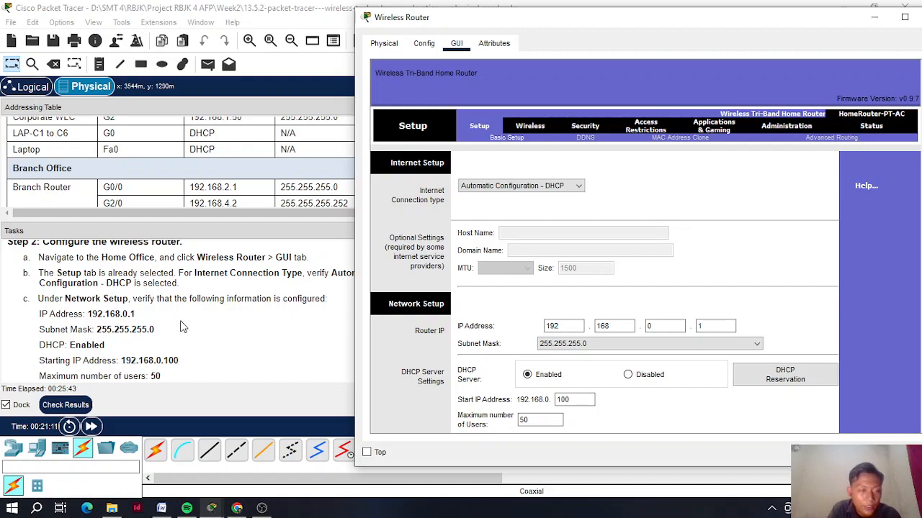
scroll(142, 324, down, 1)
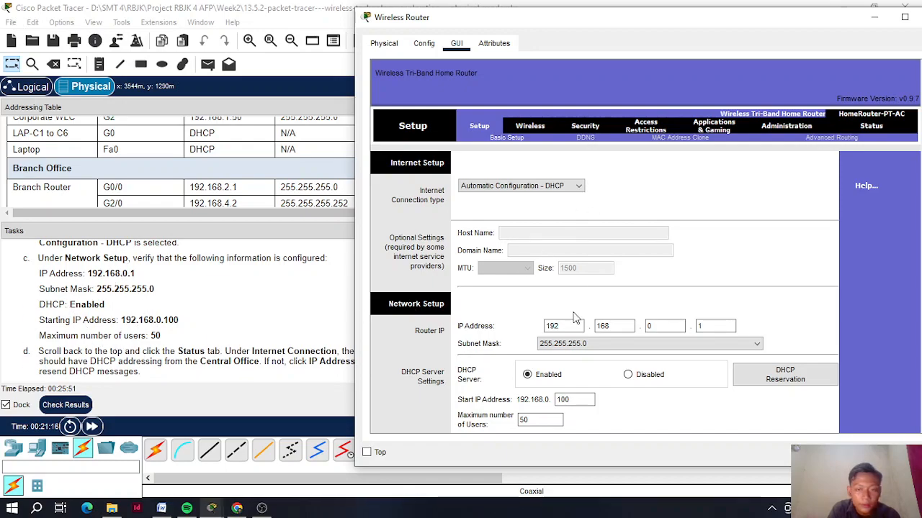
scroll(143, 315, up, 1)
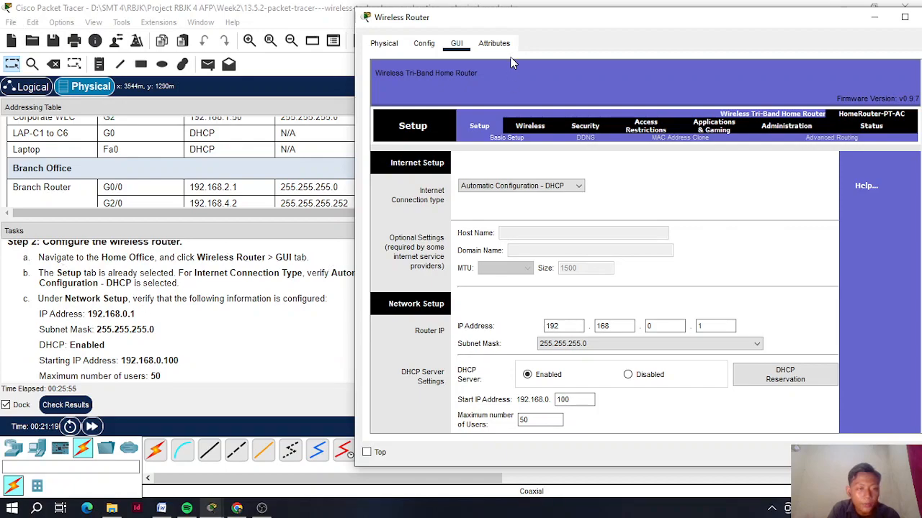
drag(508, 23, 491, 34)
scroll(444, 261, down, 3)
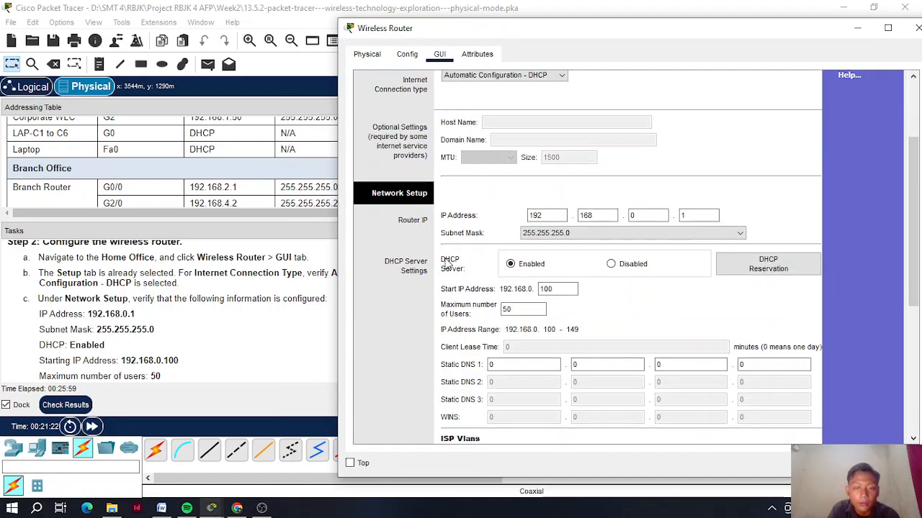
scroll(446, 265, down, 1)
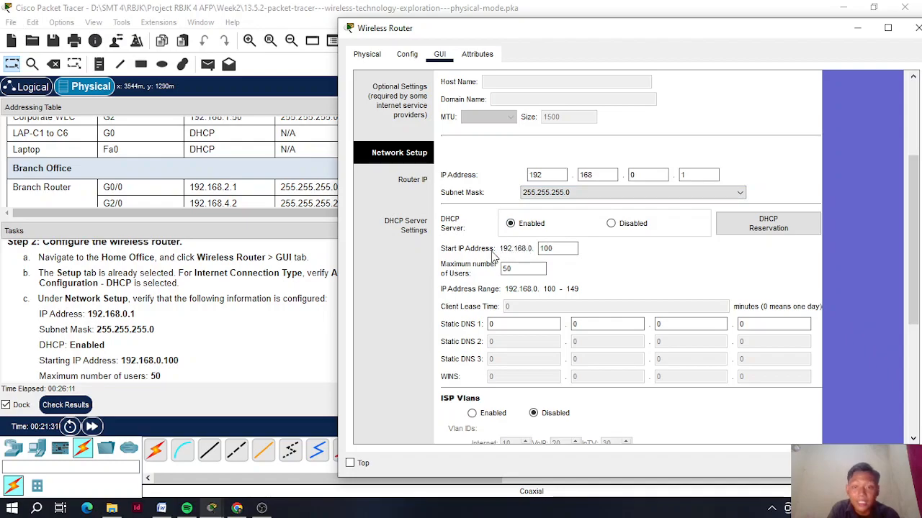
scroll(205, 373, down, 1)
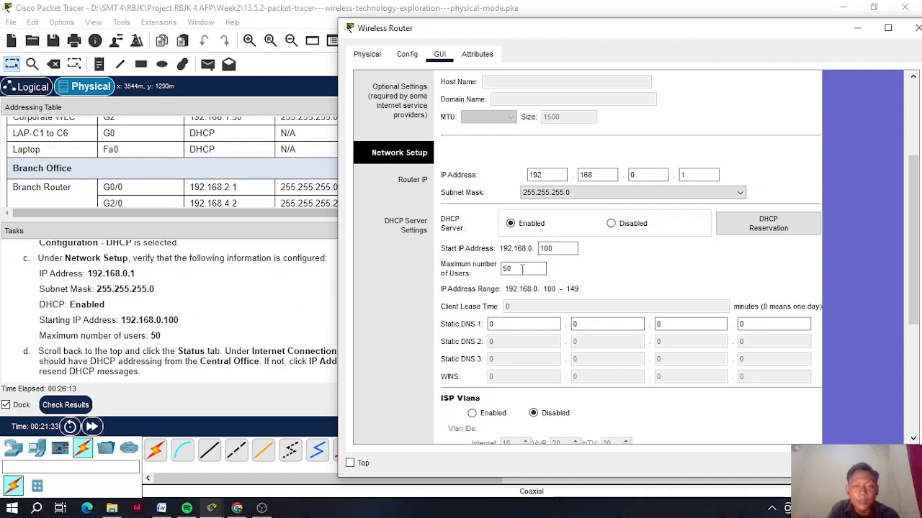
scroll(177, 321, down, 1)
drag(417, 32, 291, 1)
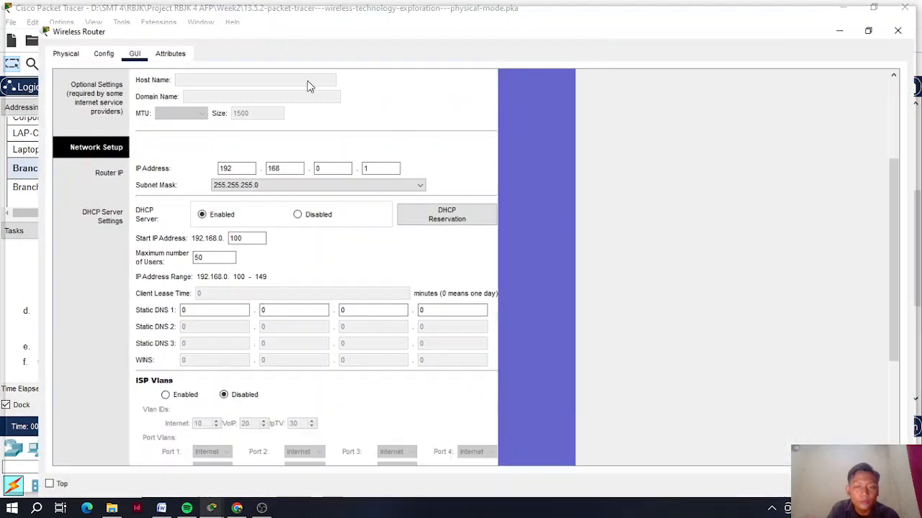
drag(900, 205, 898, 72)
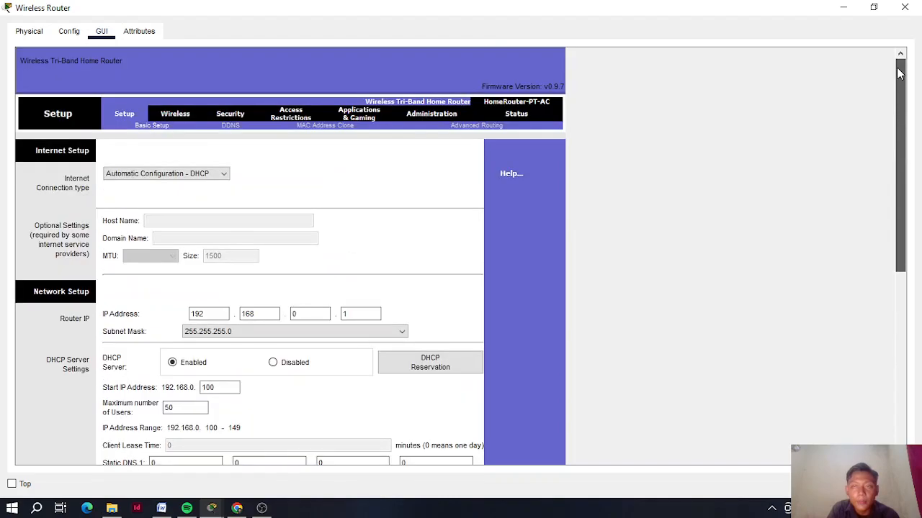
click(873, 7)
drag(529, 26, 633, 36)
scroll(288, 308, down, 1)
scroll(310, 310, up, 1)
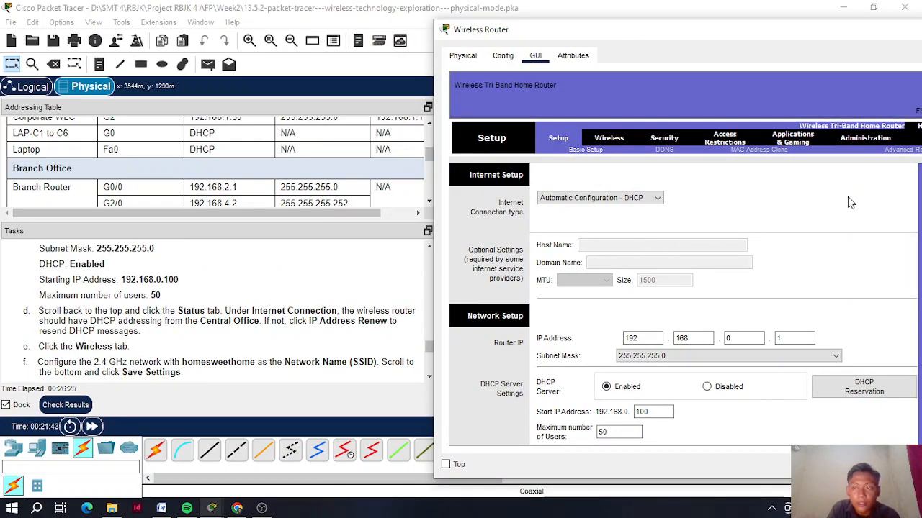
drag(754, 33, 593, 35)
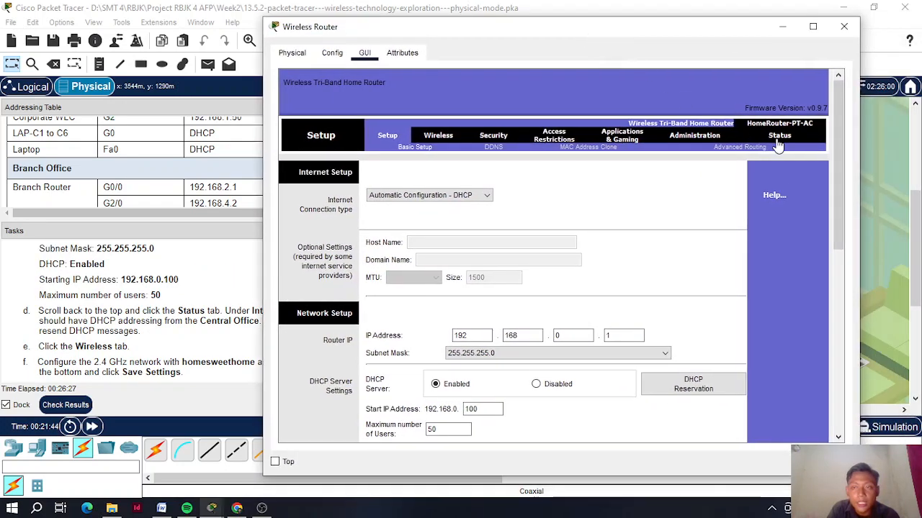
- Show the router's Status page with Internet address 192.168.6.2 and gateway 192.168.6.1
click(780, 135)
drag(475, 36, 640, 29)
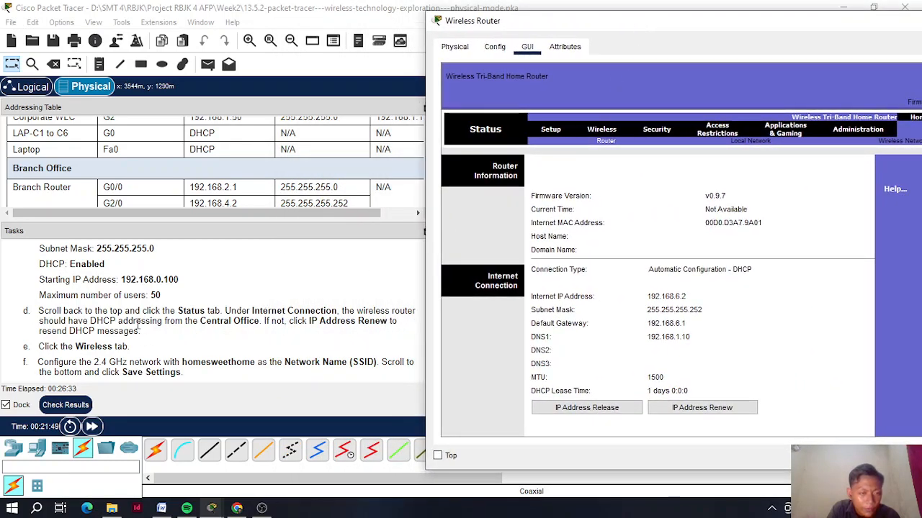
scroll(152, 326, down, 1)
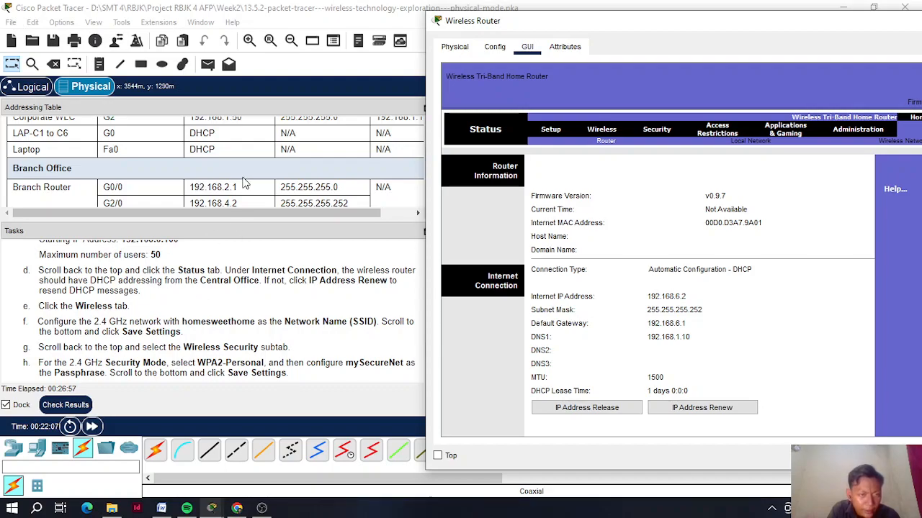
scroll(223, 183, up, 5)
scroll(223, 184, down, 15)
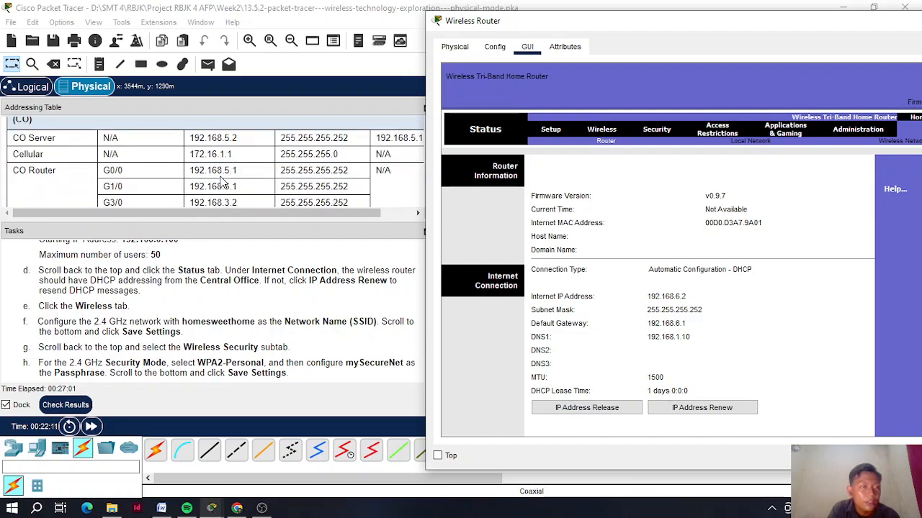
scroll(221, 178, down, 2)
scroll(221, 182, up, 2)
scroll(234, 189, down, 2)
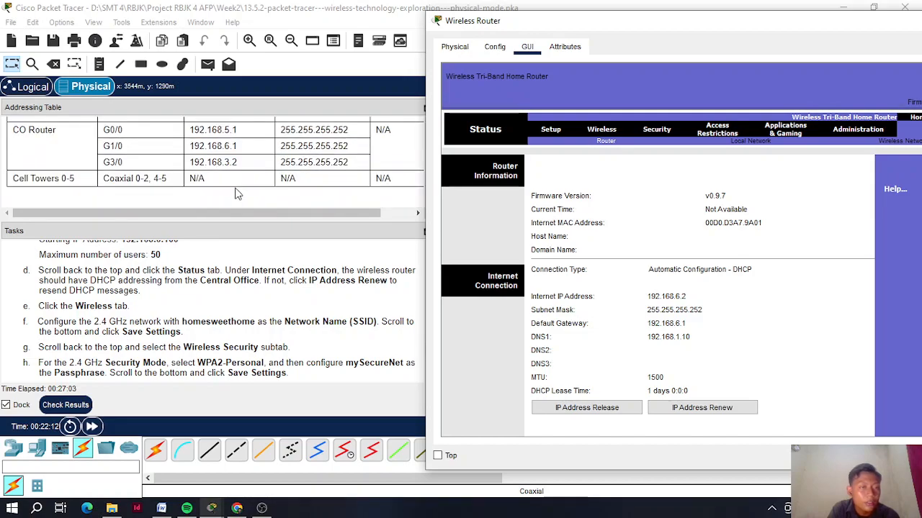
- Match the gateway against CO Router G1/0 192.168.6.1 in the Addressing Table
drag(191, 147, 241, 149)
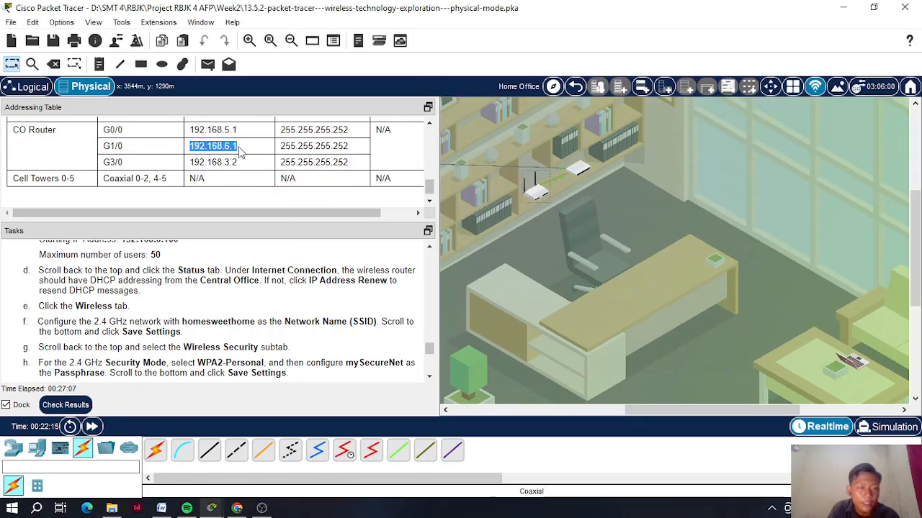
click(91, 150)
drag(104, 148, 126, 152)
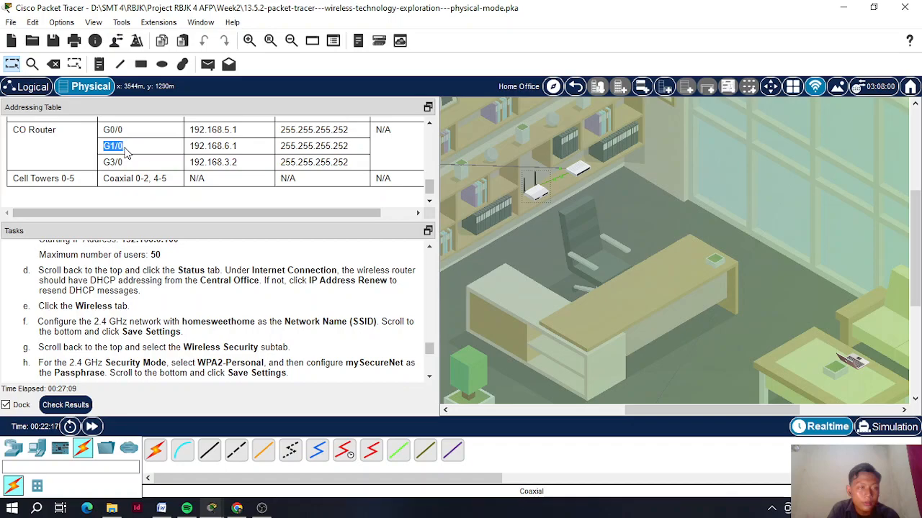
click(399, 325)
click(536, 192)
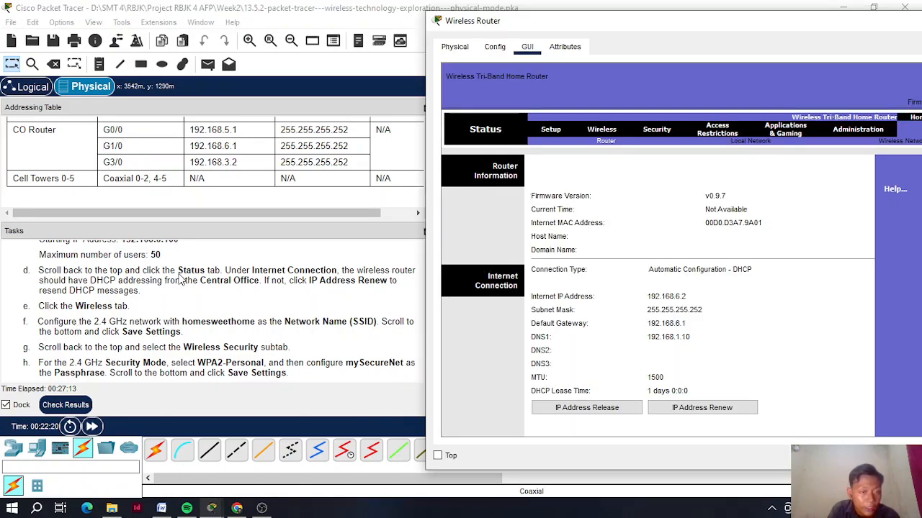
- Open Basic Wireless Settings and copy 'homesweethome' from task f
click(604, 131)
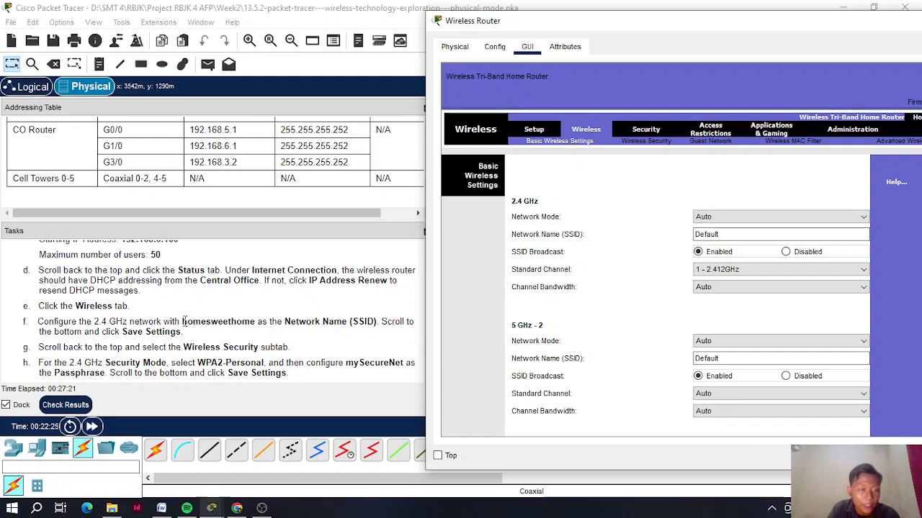
drag(180, 321, 249, 319)
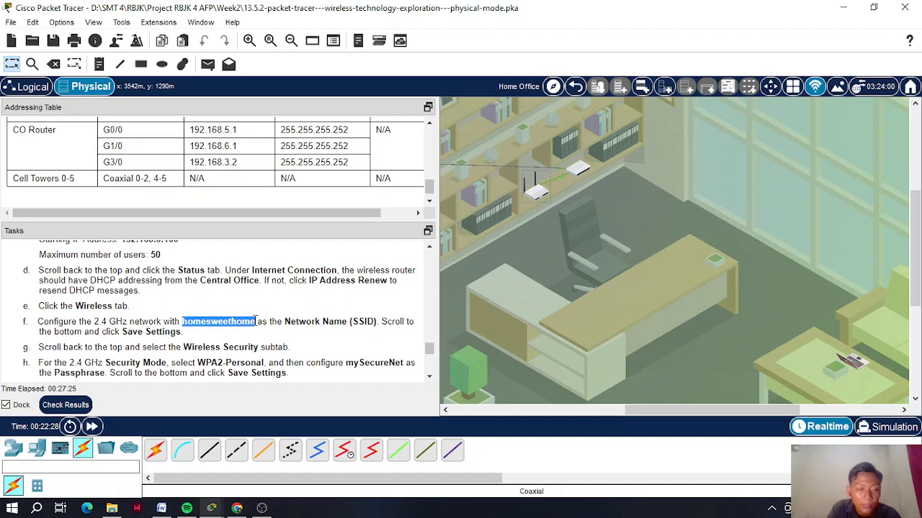
right_click(251, 322)
click(278, 331)
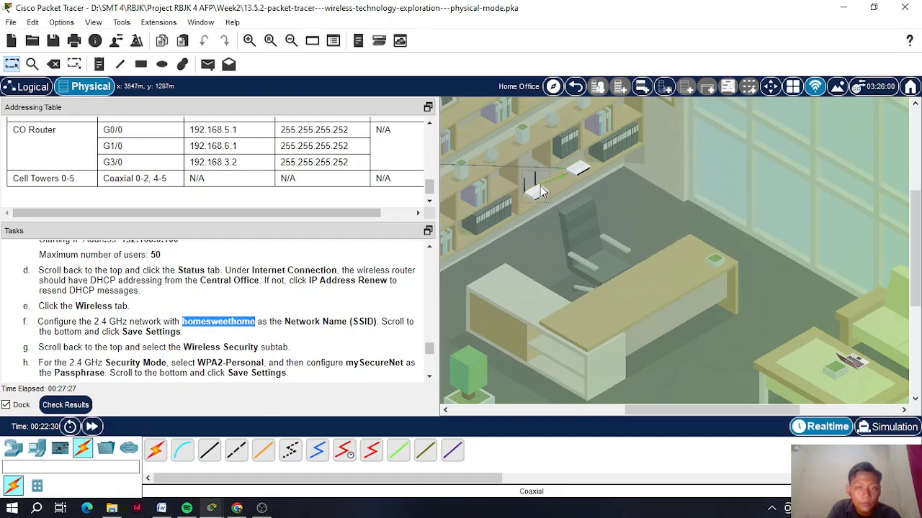
- Replace the 2.4 GHz SSID 'Default' with homesweethome and save the settings
click(537, 190)
double_click(743, 235)
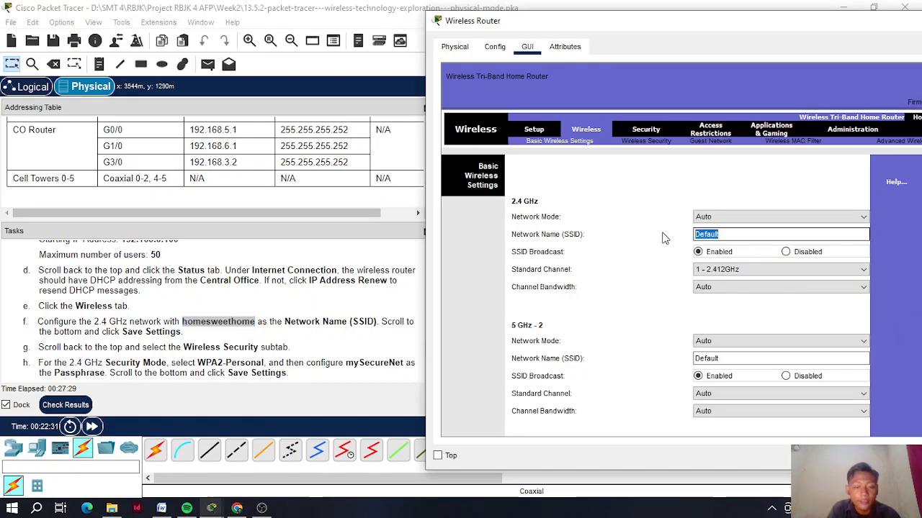
key(ctrl+v)
drag(754, 25, 638, 15)
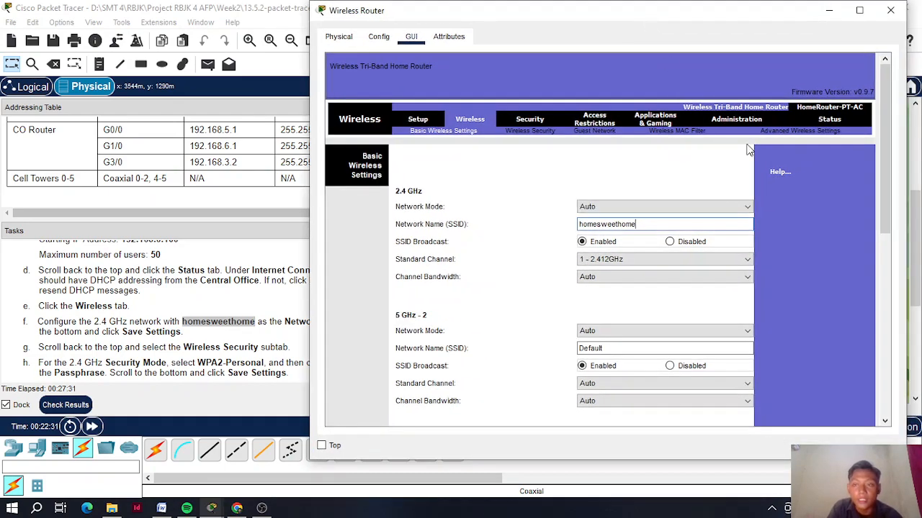
scroll(879, 157, down, 10)
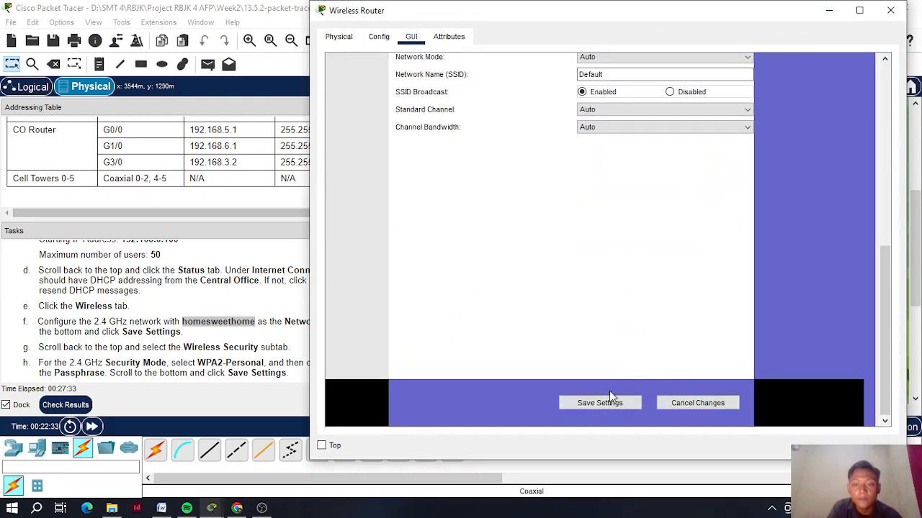
click(612, 403)
scroll(893, 288, up, 10)
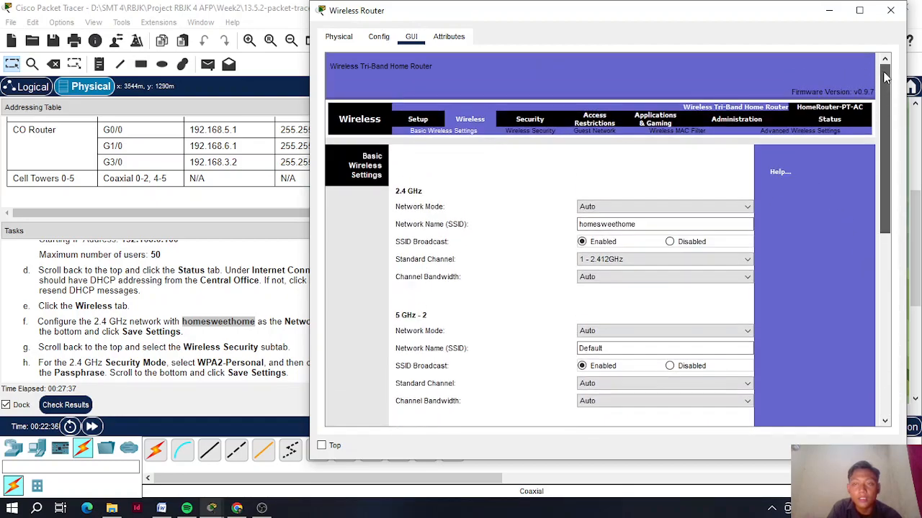
drag(374, 10, 475, 24)
- Set the 2.4 GHz Security Mode to WPA2 Personal on the Wireless Security page
click(609, 147)
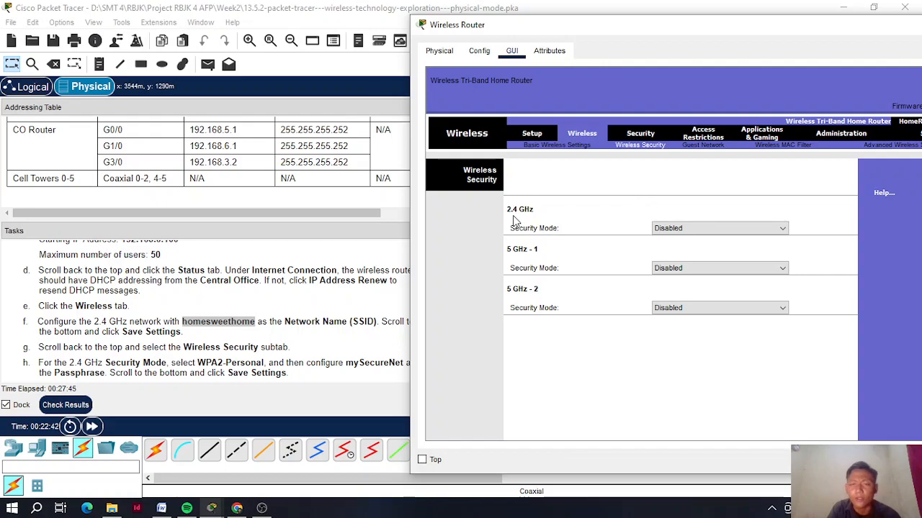
click(680, 228)
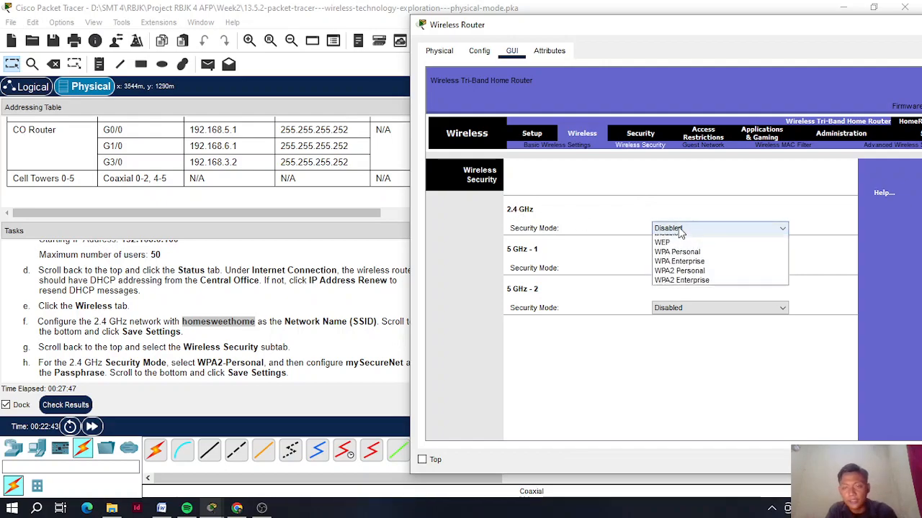
click(685, 281)
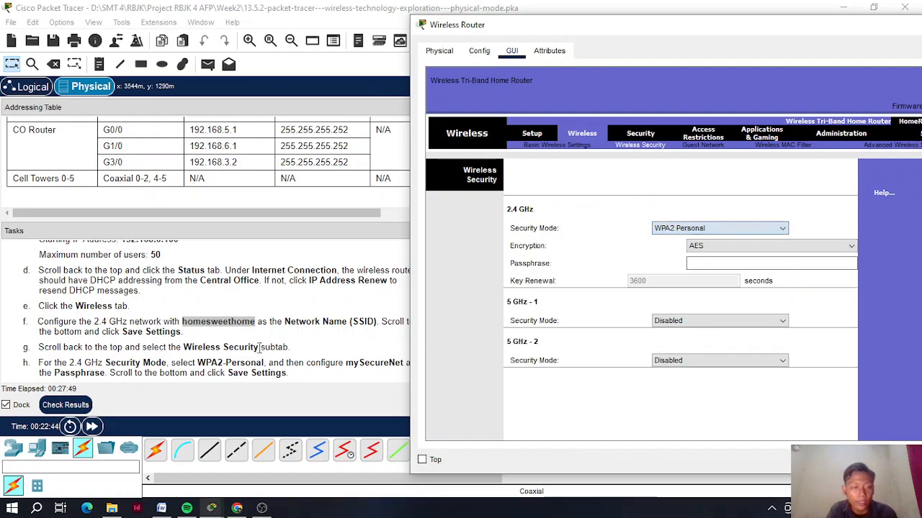
scroll(268, 339, down, 1)
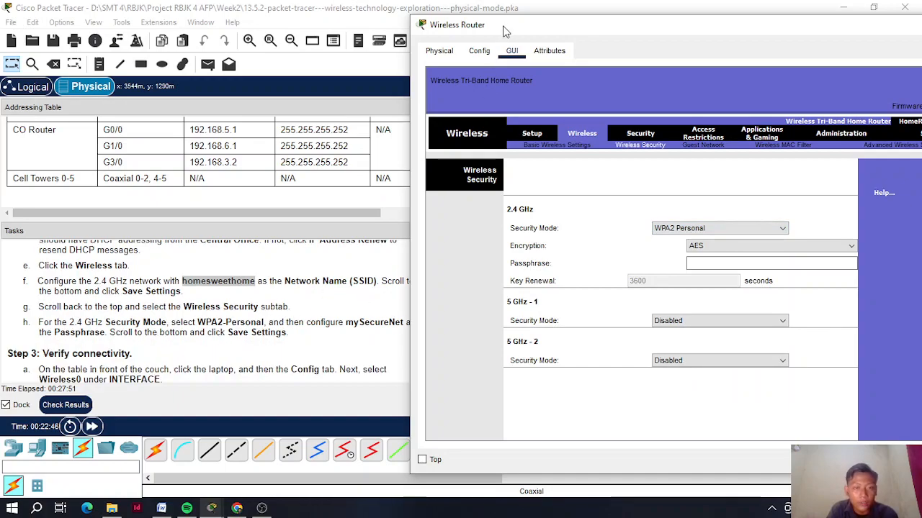
drag(495, 34, 580, 23)
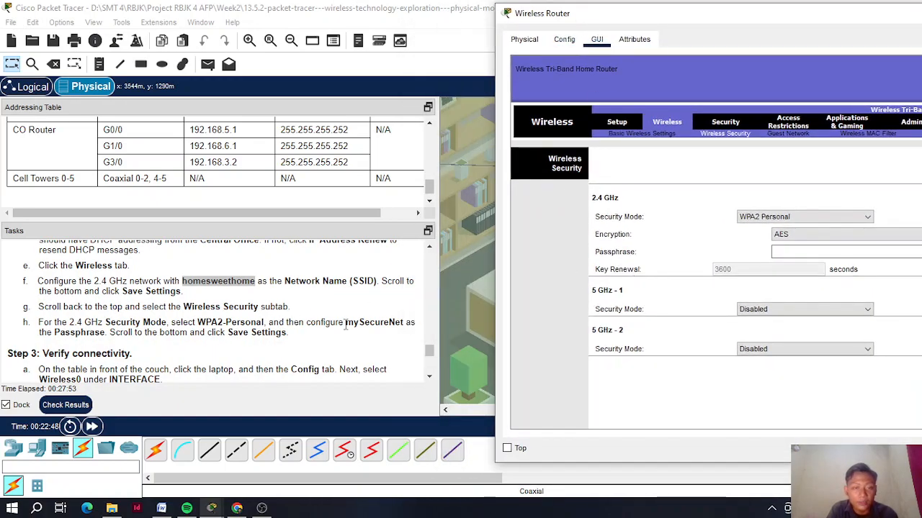
- Copy the passphrase from task step h into the 2.4 GHz passphrase field
click(378, 327)
drag(346, 323, 392, 324)
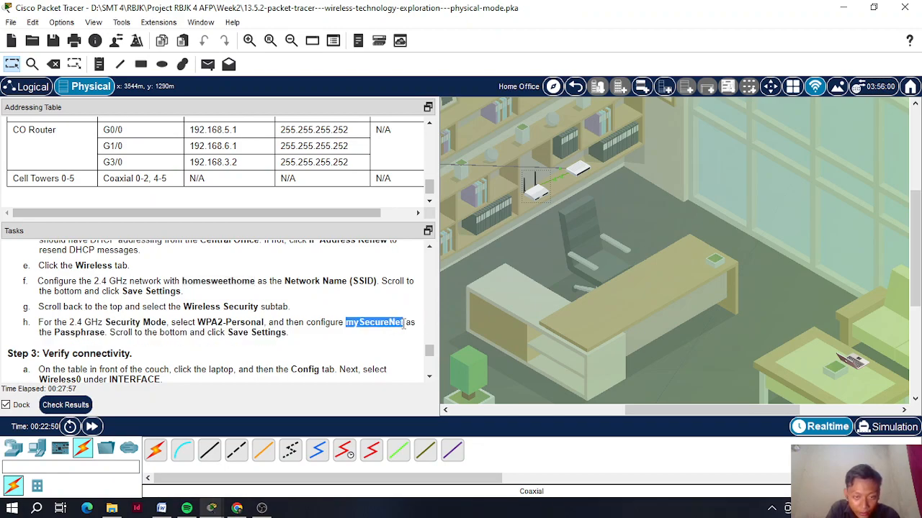
right_click(392, 322)
click(410, 328)
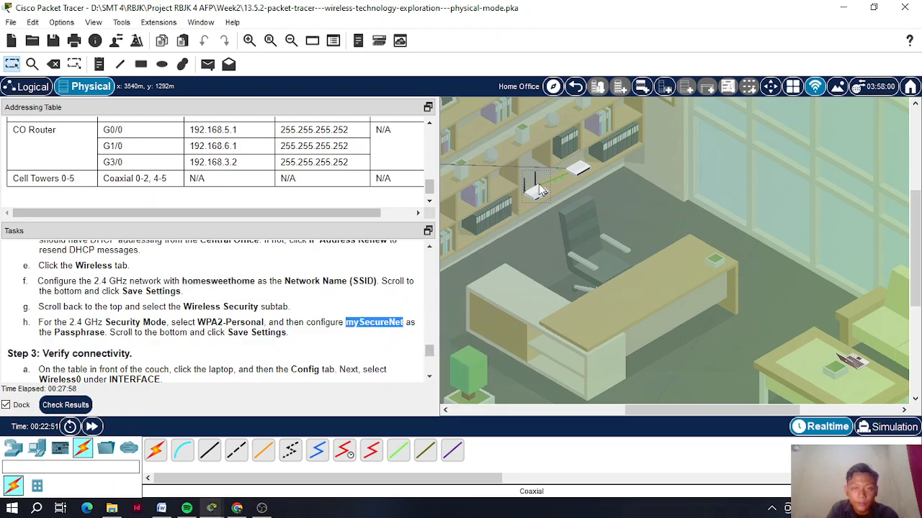
click(540, 190)
click(788, 252)
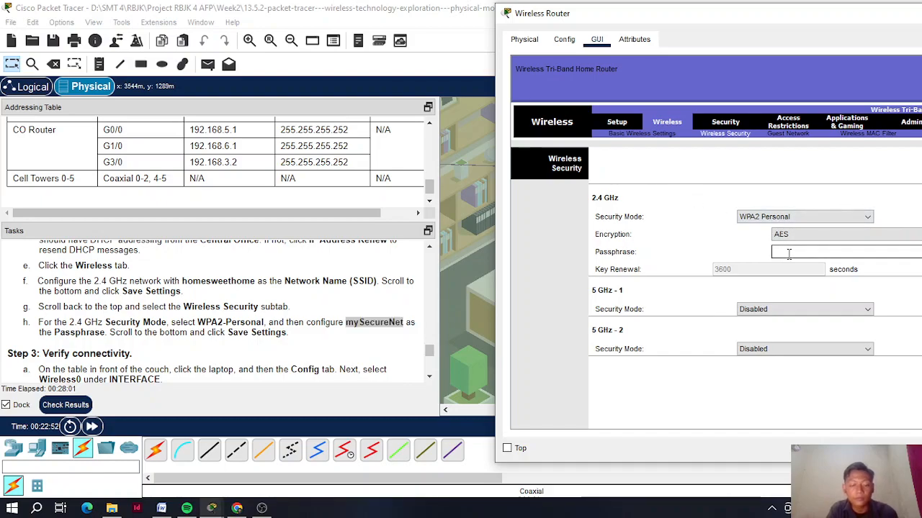
key(ctrl+v)
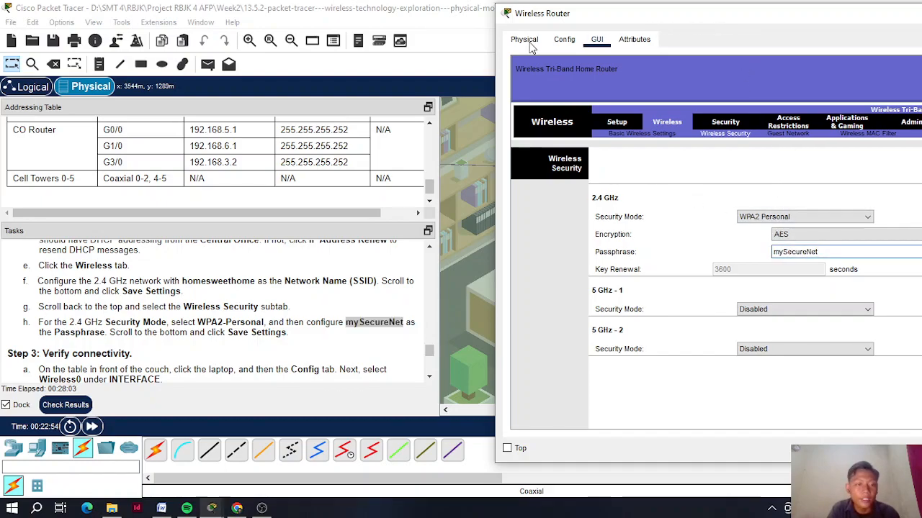
- Save the wireless security settings and minimize the router window
drag(525, 23, 31, 36)
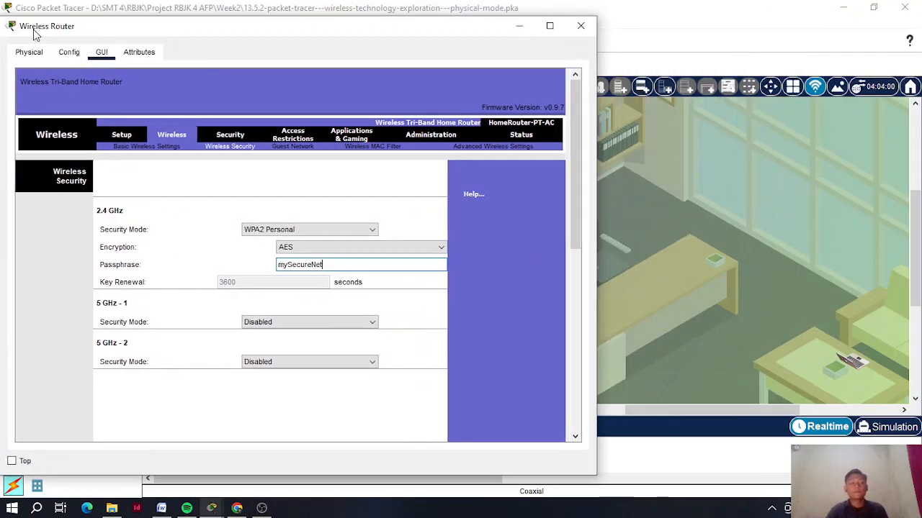
drag(564, 216, 578, 411)
click(303, 419)
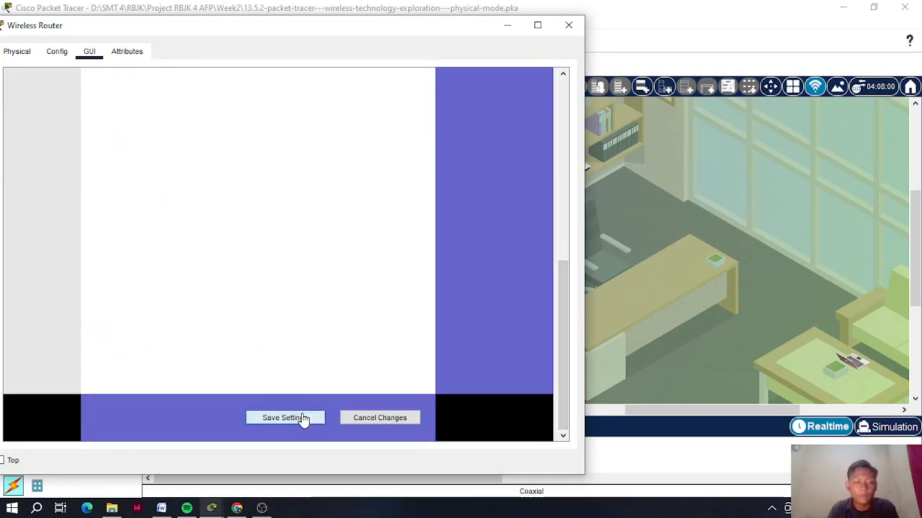
drag(369, 32, 771, 37)
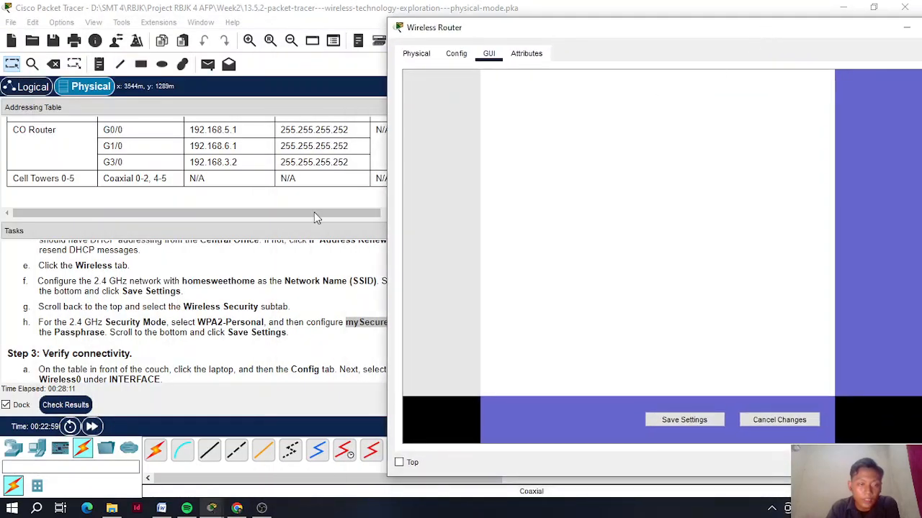
scroll(228, 279, down, 1)
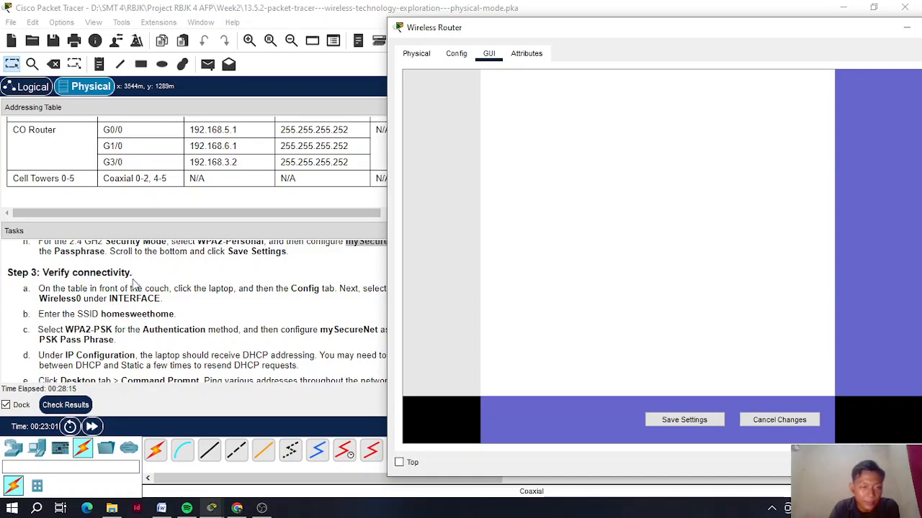
drag(501, 31, 192, 23)
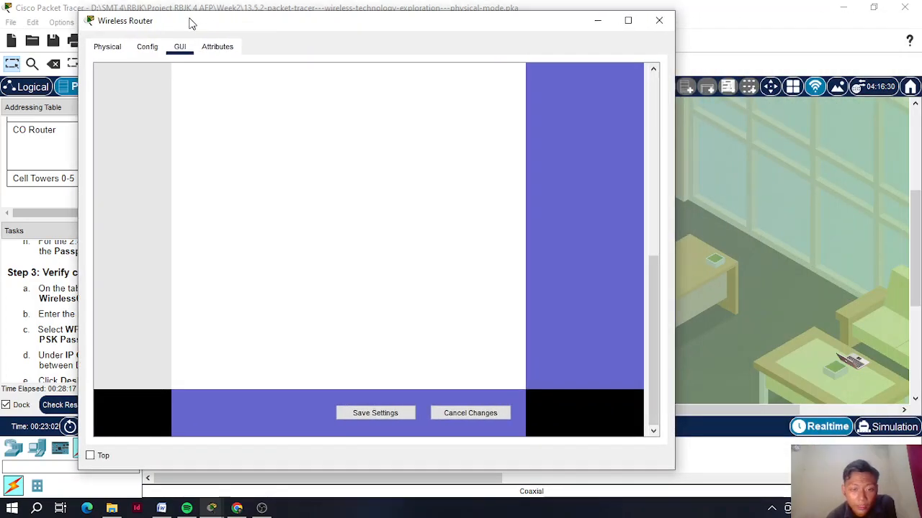
click(598, 21)
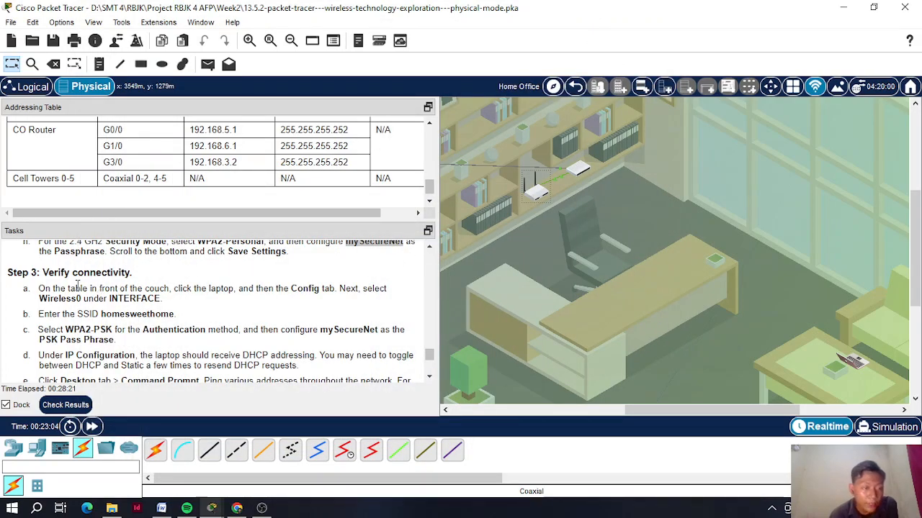
- Open Laptop2 on the Home Office coffee table
scroll(184, 325, down, 1)
scroll(183, 326, up, 1)
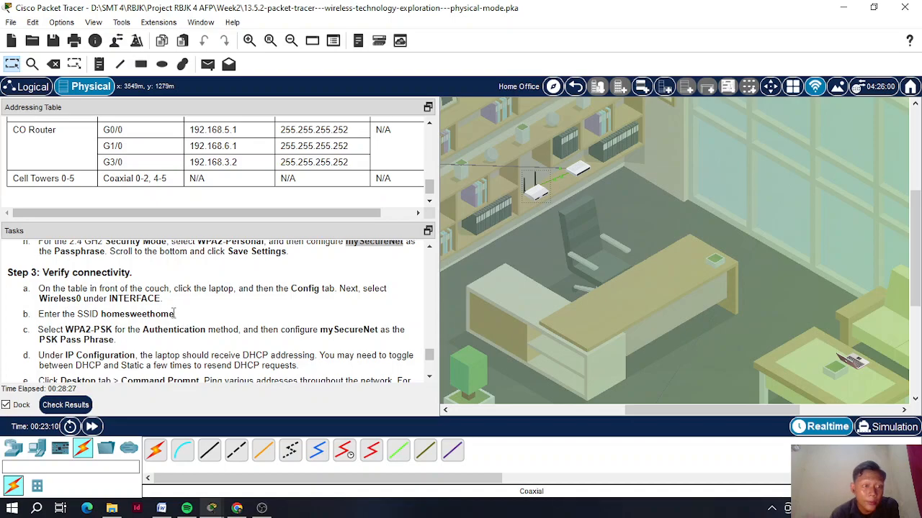
scroll(360, 315, down, 1)
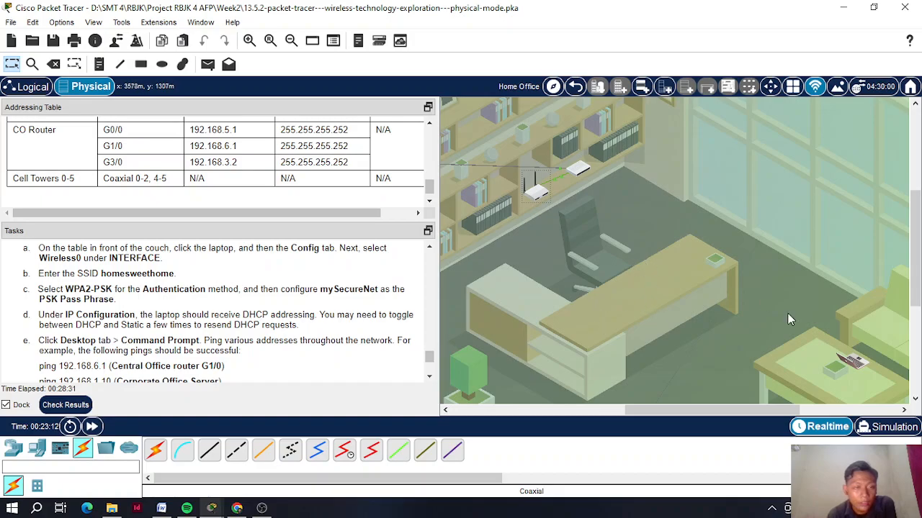
scroll(808, 274, down, 2)
click(850, 277)
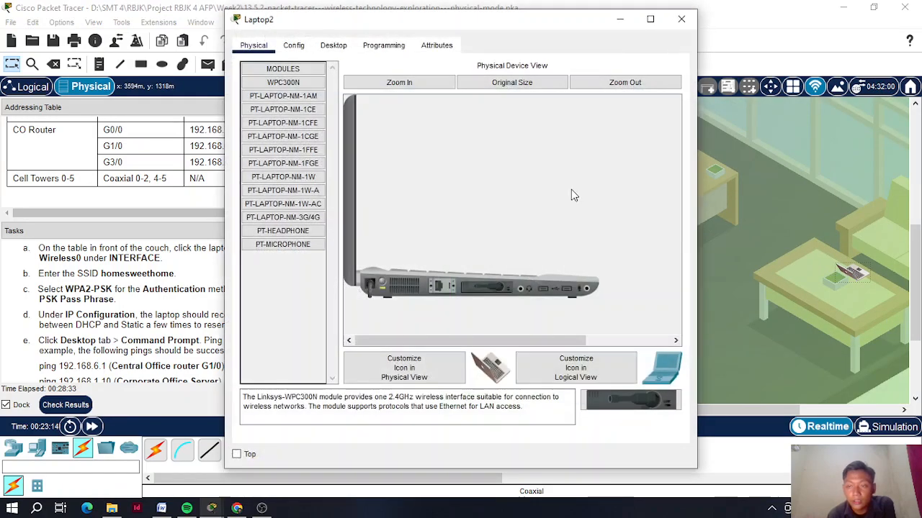
drag(425, 27, 623, 42)
- Show Laptop2's Wireless0 settings and select 'homesweethome' in Tasks step b
click(493, 61)
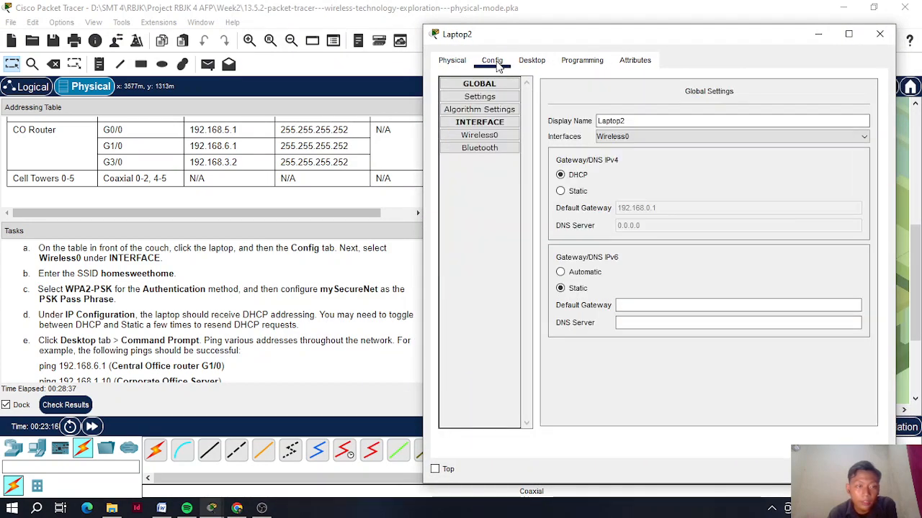
click(494, 136)
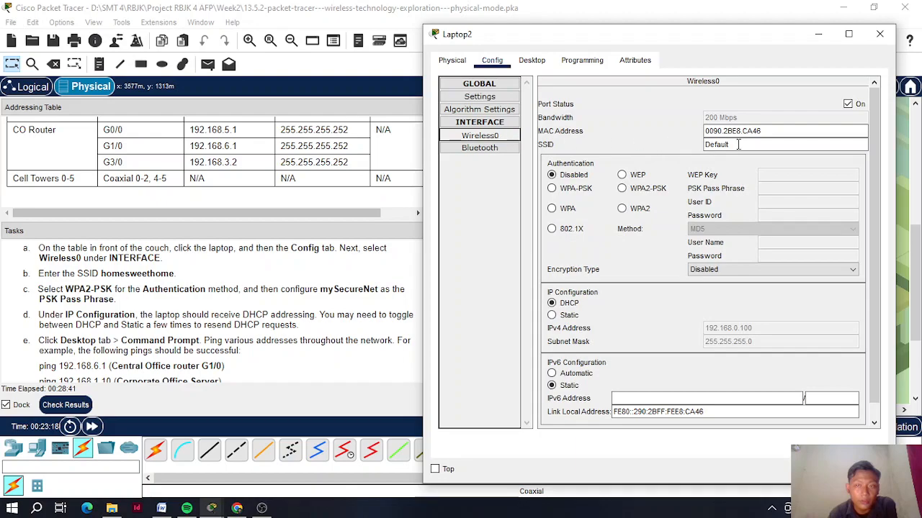
click(109, 273)
drag(101, 274, 175, 269)
key(ctrl+c)
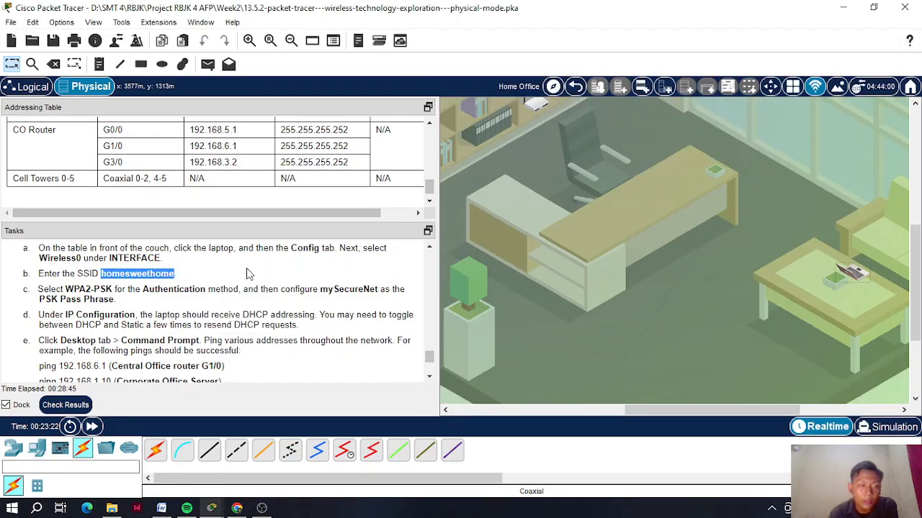
- Set Laptop2's SSID to homesweethome with WPA2-PSK authentication
click(862, 278)
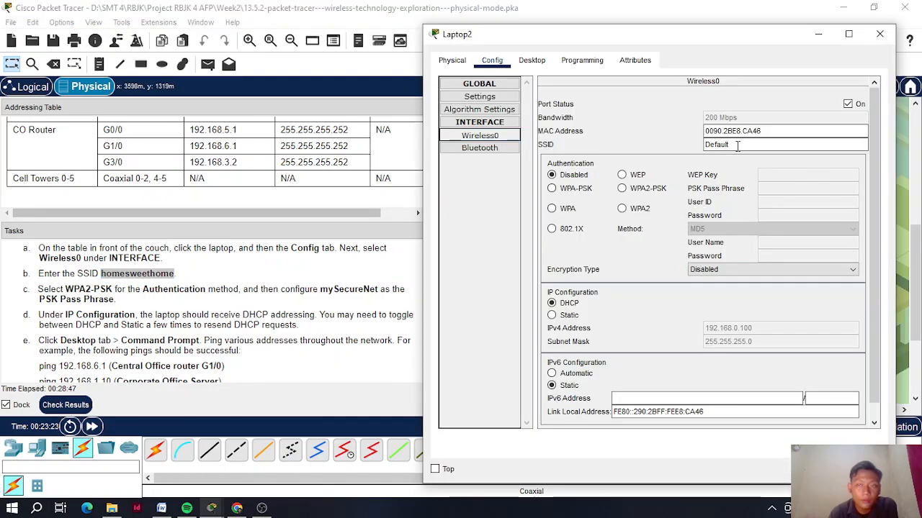
drag(737, 146, 636, 150)
key(ctrl+v)
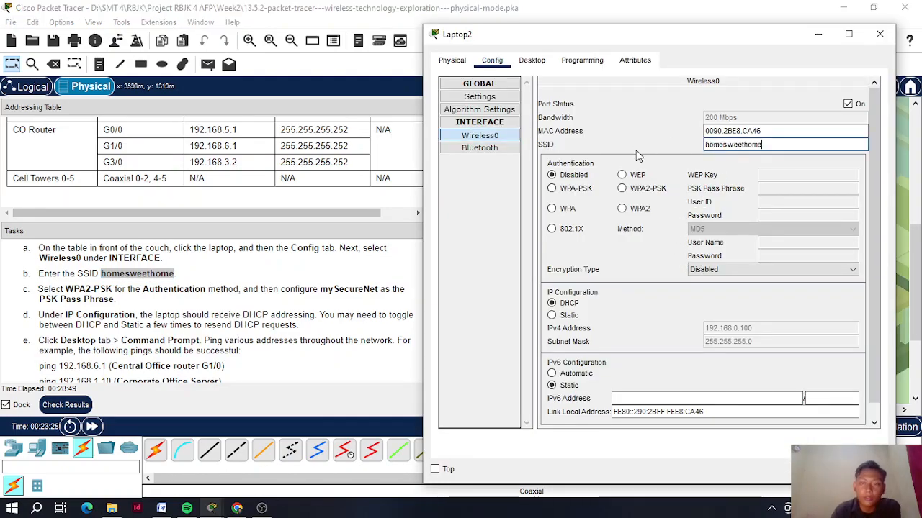
click(623, 188)
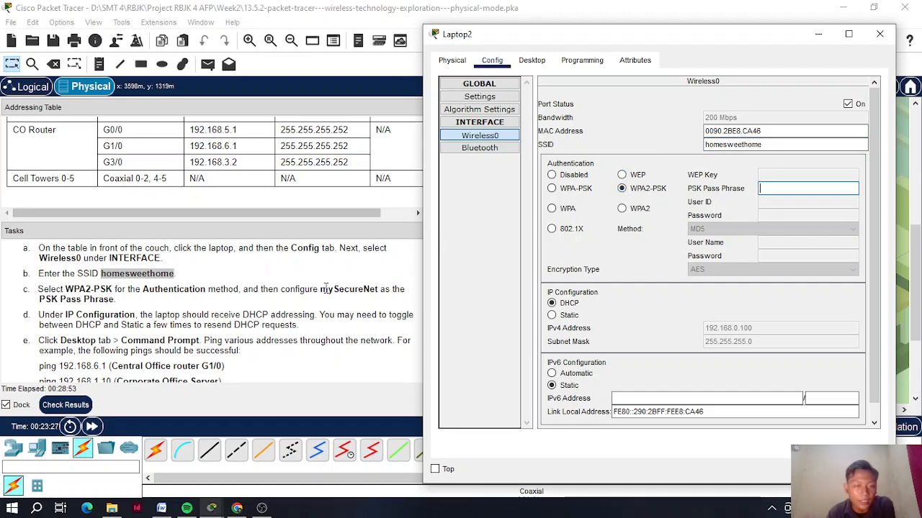
- Copy the pass phrase from Tasks step c into the PSK Pass Phrase field
drag(320, 289, 378, 289)
right_click(378, 290)
click(402, 300)
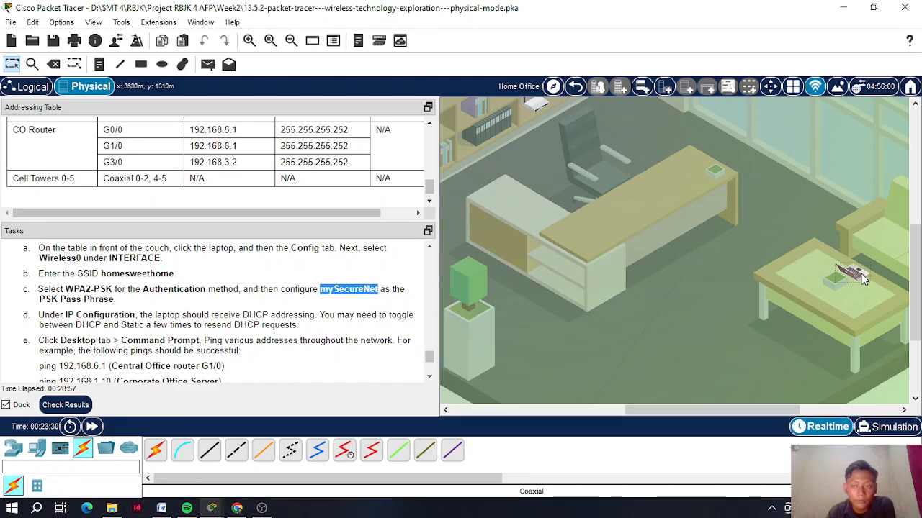
click(857, 275)
right_click(818, 191)
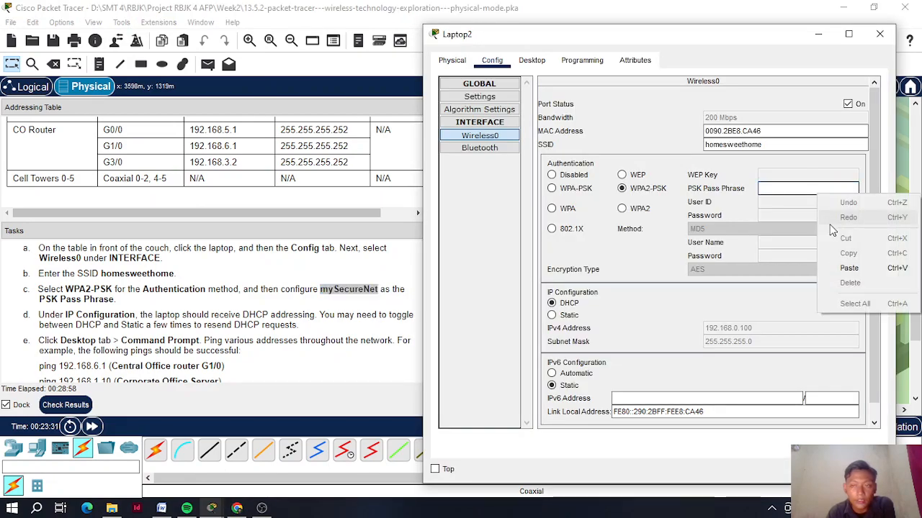
click(841, 268)
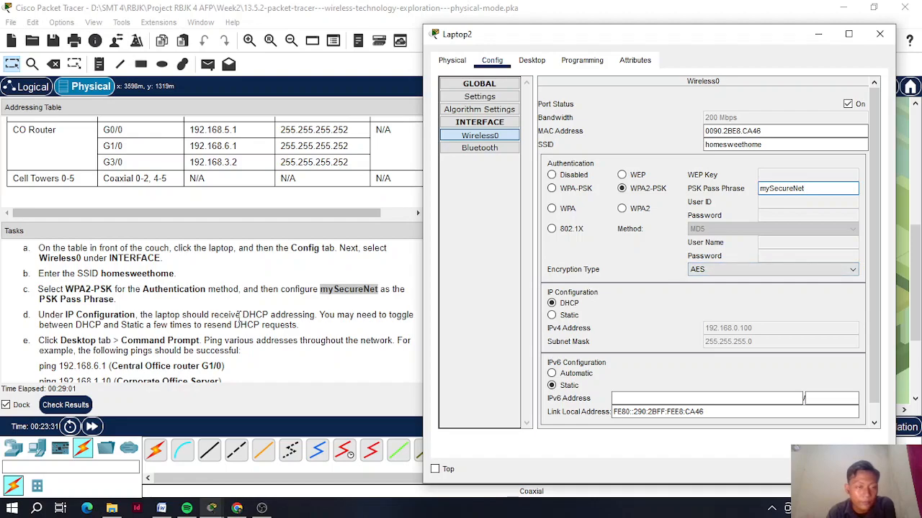
scroll(238, 320, down, 1)
- Switch Laptop2's IP configuration to Static and back to DHCP
mouse_move(612, 34)
mouse_down()
mouse_move(602, 32)
mouse_move(610, 31)
mouse_up()
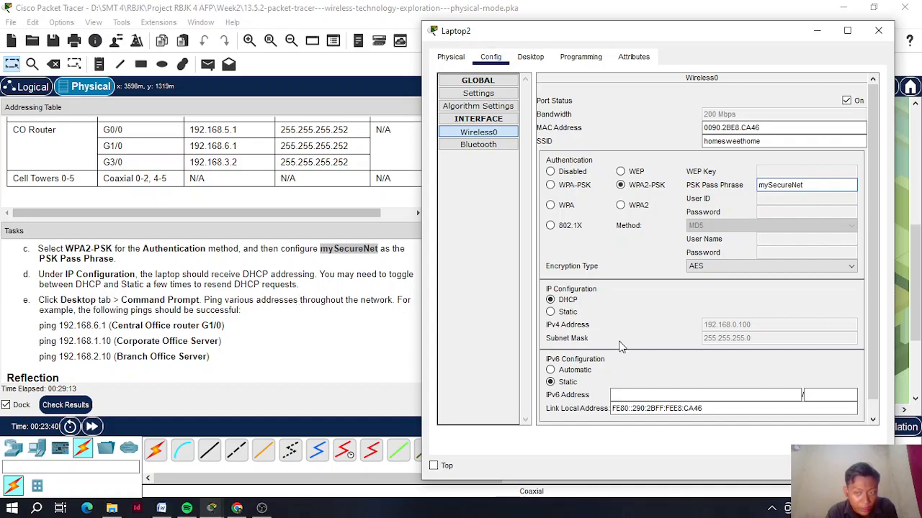
drag(598, 45, 595, 24)
click(547, 291)
click(547, 279)
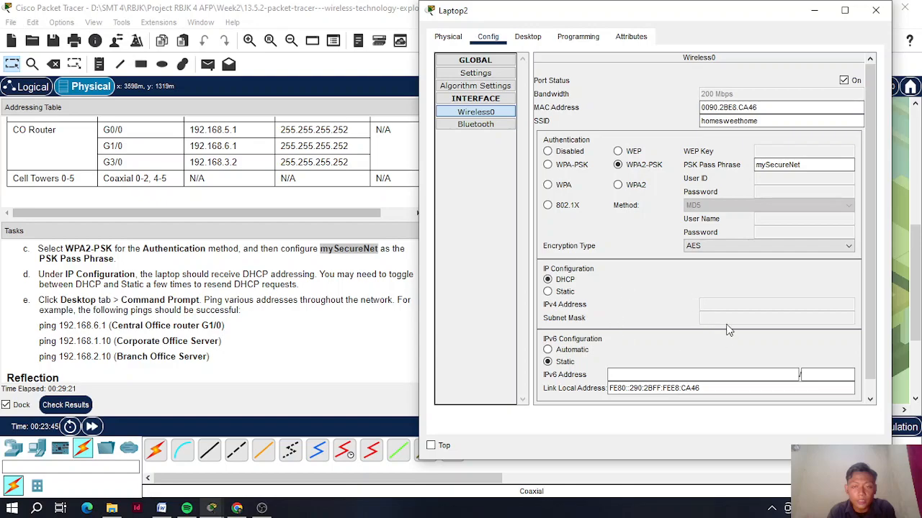
- Fast forward time and confirm Laptop2 holds 192.168.0.100 with mask 255.255.255.0
click(92, 427)
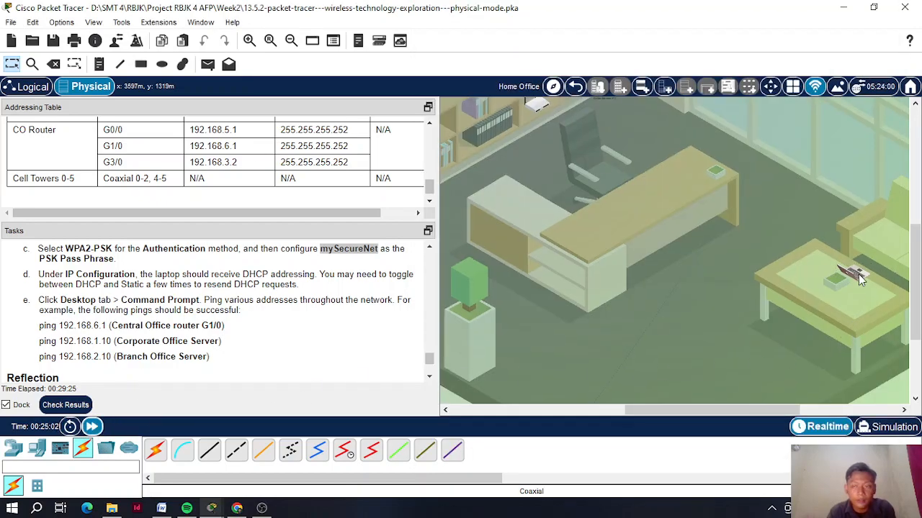
click(858, 274)
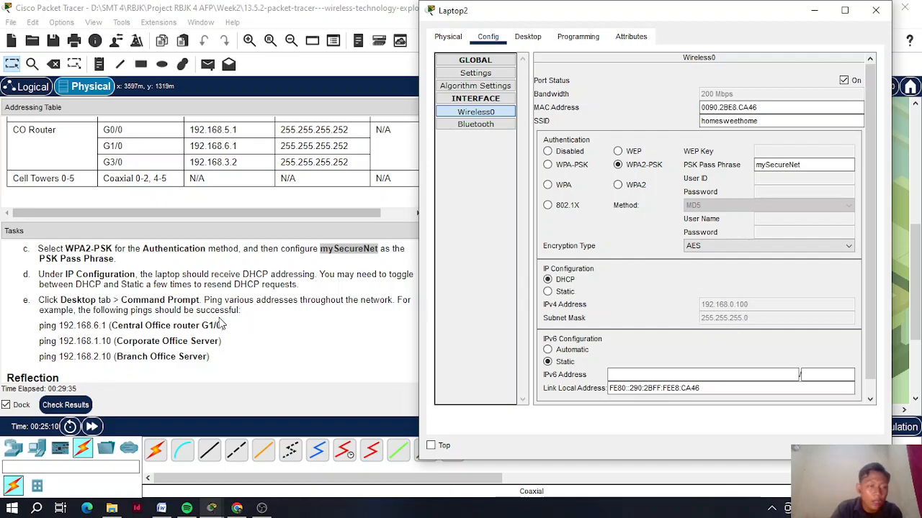
scroll(221, 324, down, 1)
scroll(221, 324, up, 1)
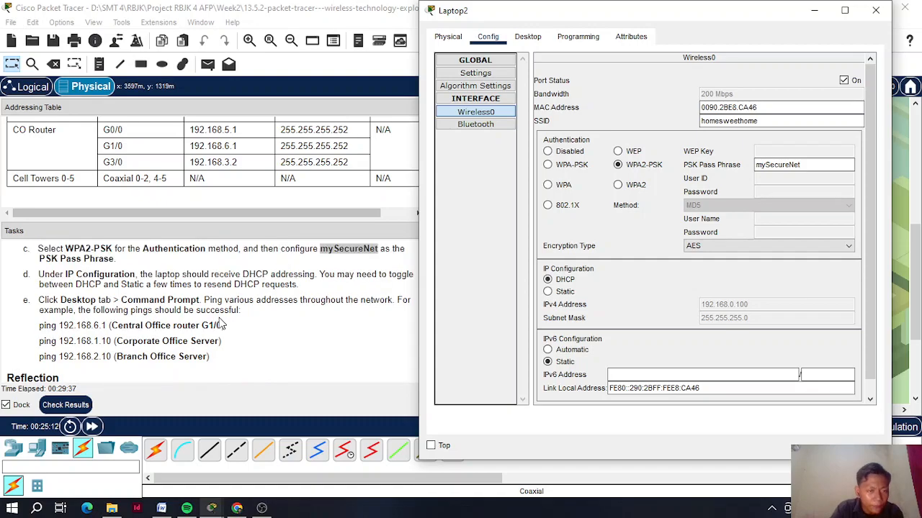
- Open Laptop2's Command Prompt and ping the CO router at 192.168.6.1
click(528, 37)
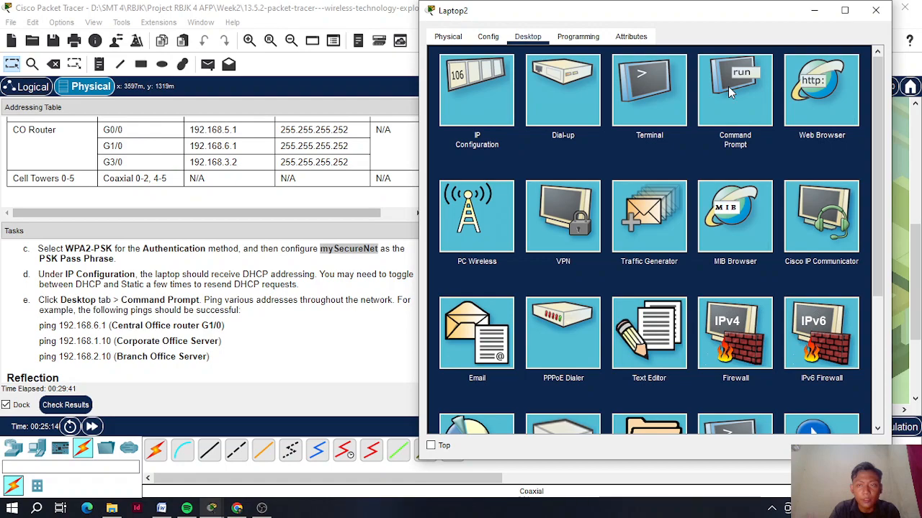
click(728, 86)
drag(40, 325, 105, 325)
right_click(106, 325)
click(133, 335)
click(852, 272)
right_click(533, 113)
click(555, 136)
key(Return)
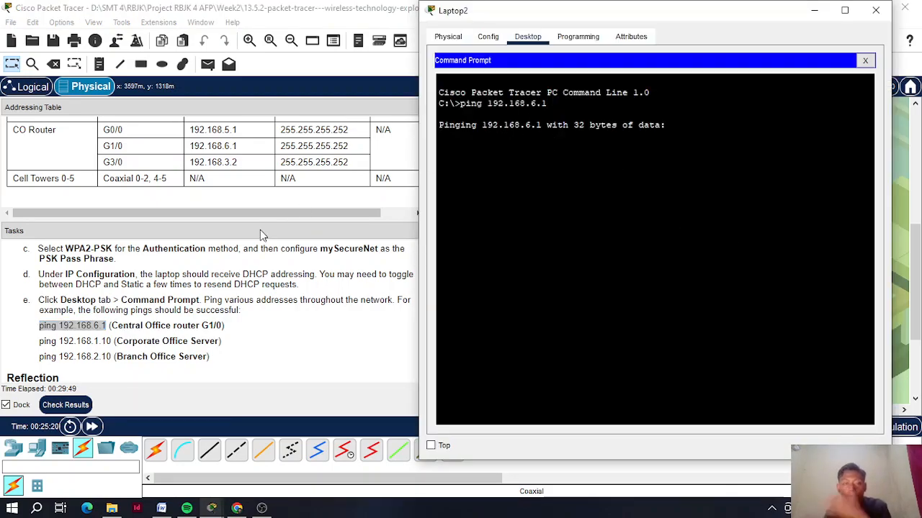
- Ping the Corporate Office Server at 192.168.1.10 from Laptop2
click(41, 343)
drag(41, 343, 109, 343)
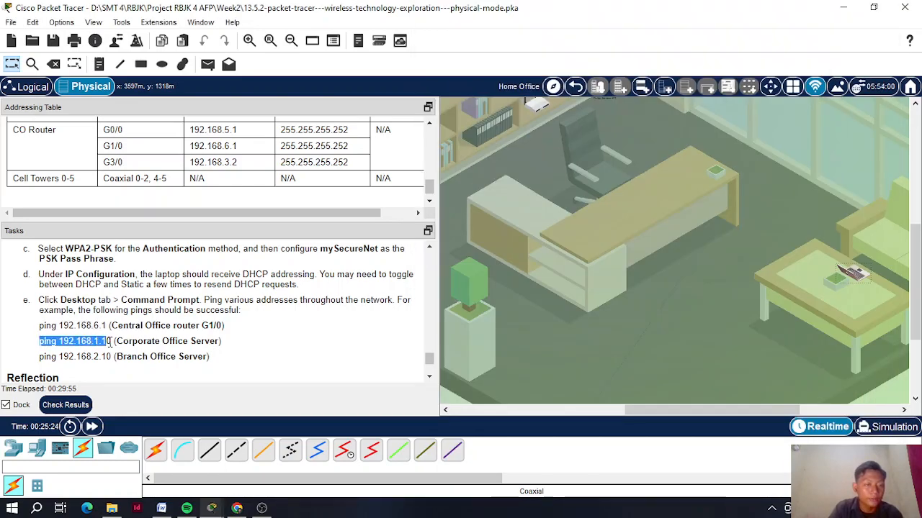
right_click(114, 342)
click(137, 350)
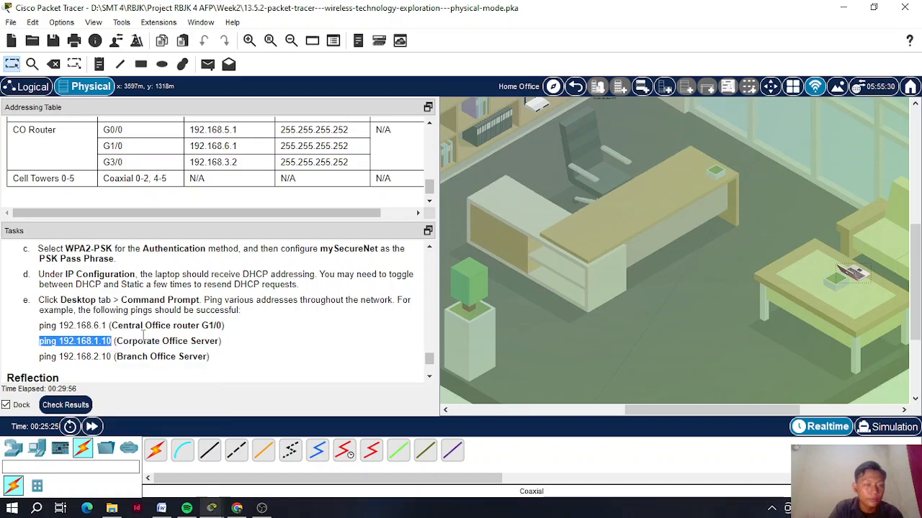
click(862, 277)
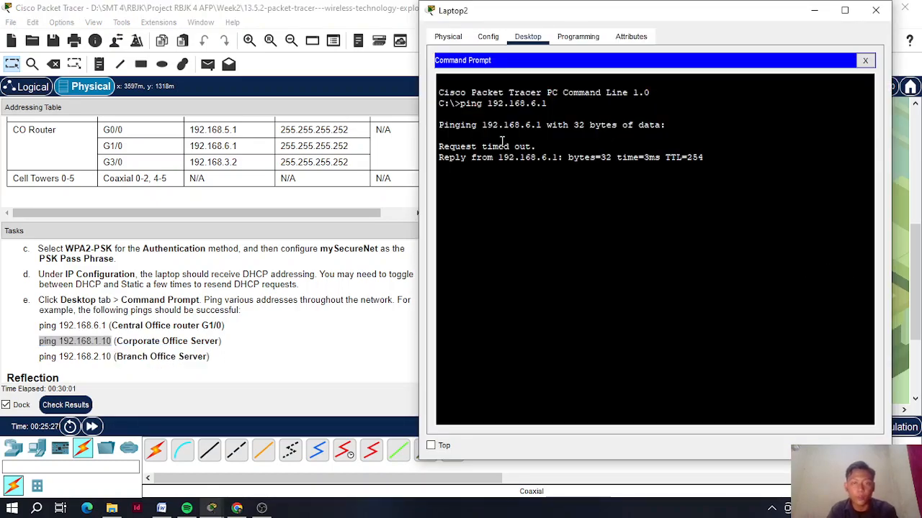
key(Return)
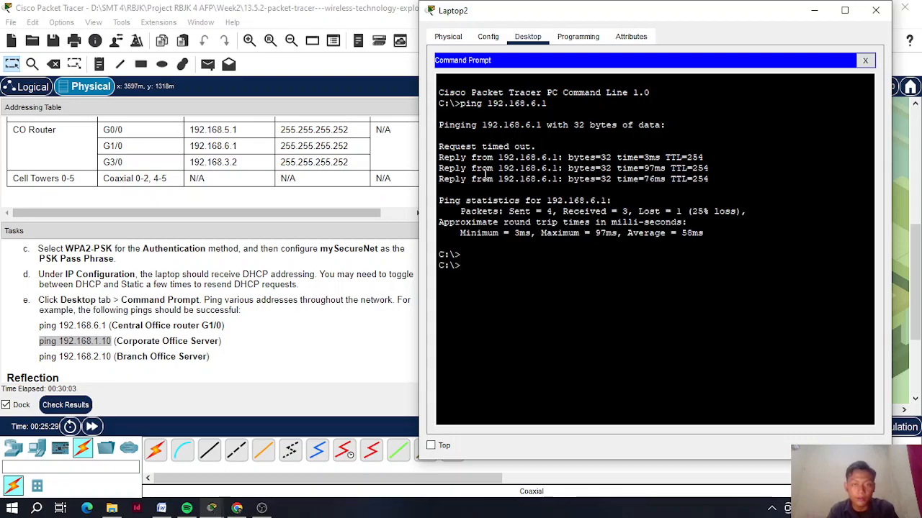
right_click(478, 271)
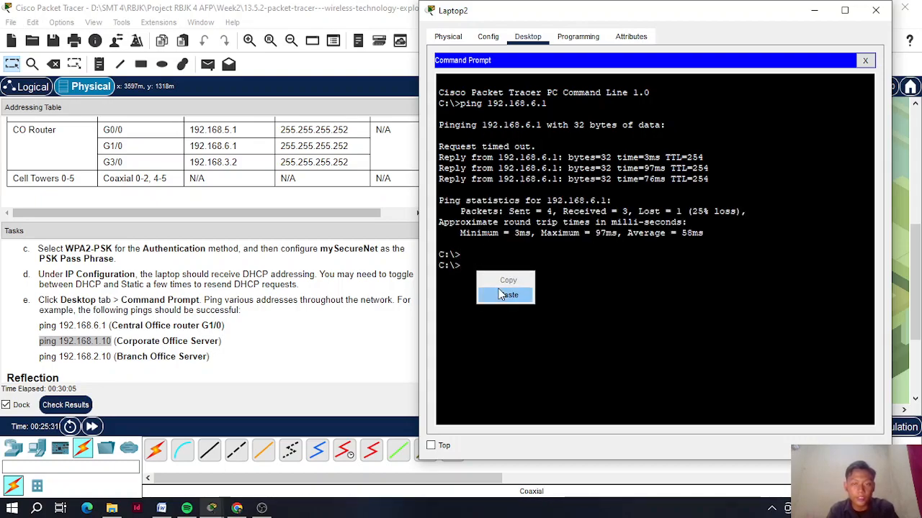
click(501, 293)
key(Return)
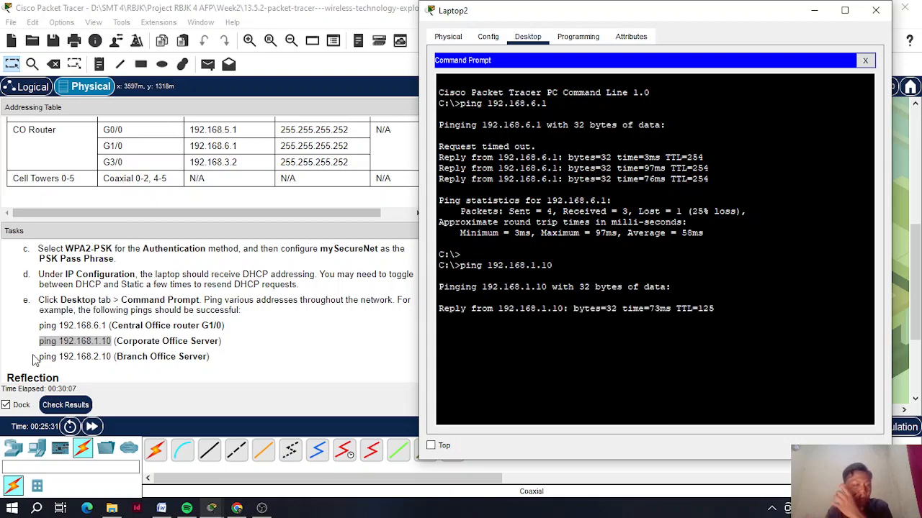
- Ping the Branch Office Server at 192.168.2.10 from Laptop2
click(42, 353)
drag(42, 354, 112, 357)
key(ctrl+c)
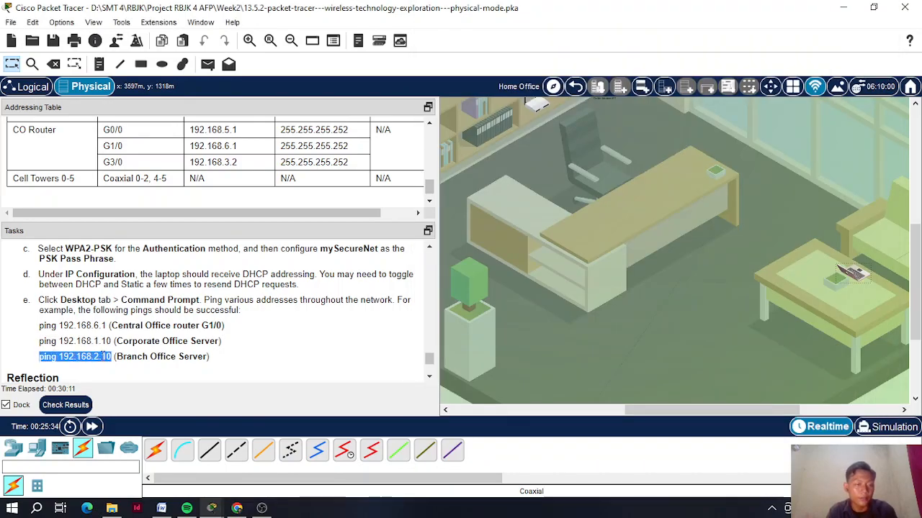
right_click(112, 357)
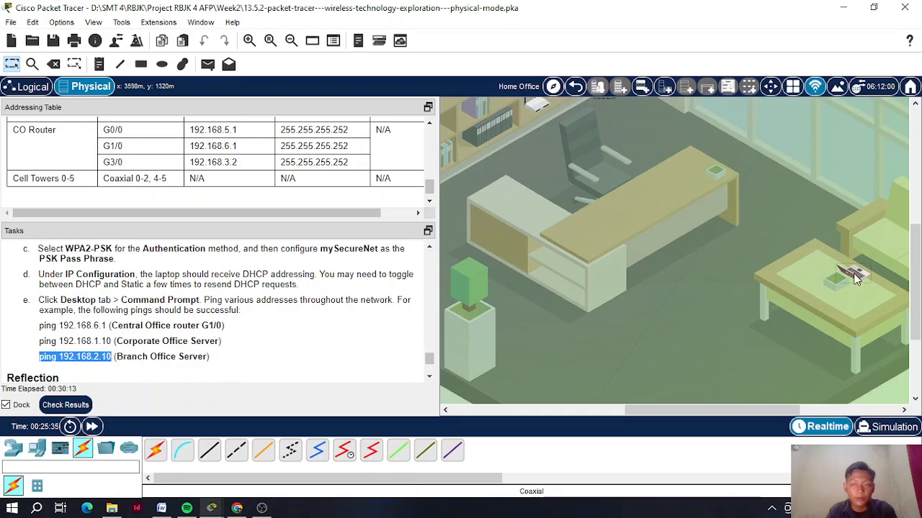
click(852, 272)
right_click(466, 418)
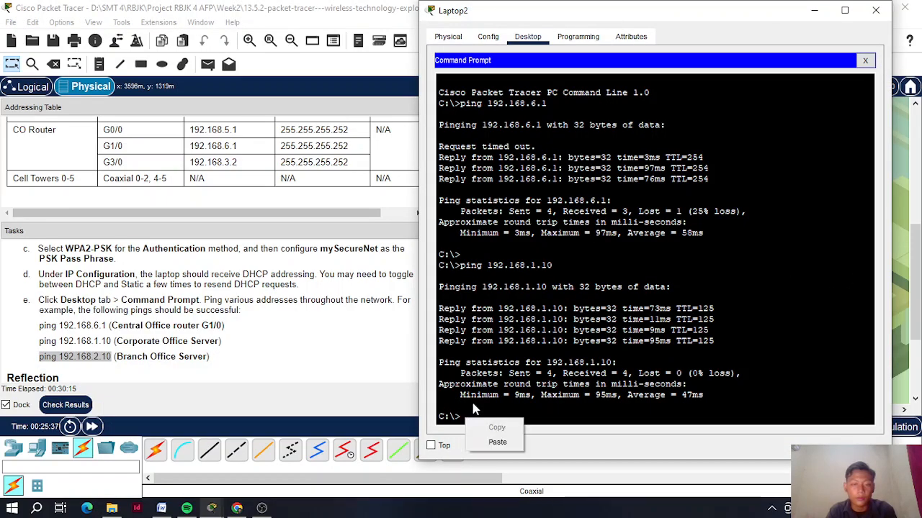
click(490, 440)
key(Return)
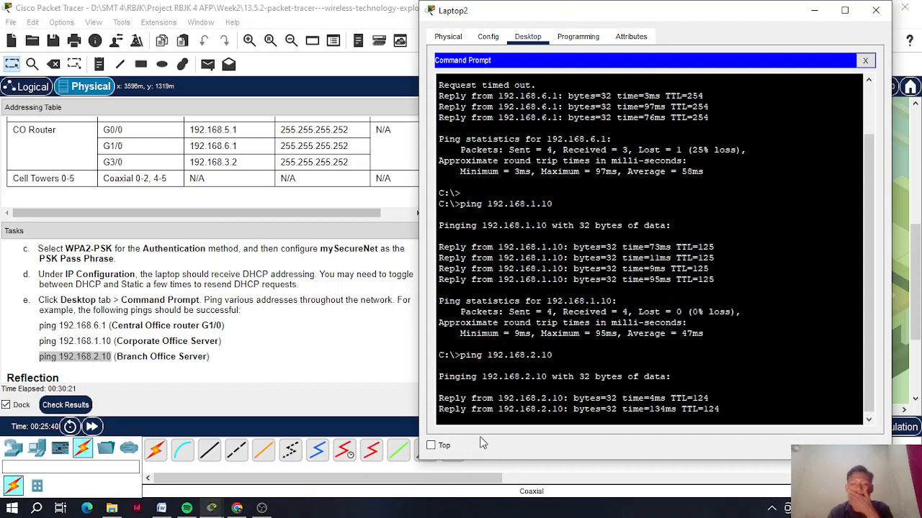
- Scroll through the Tasks panel to review the lab steps and Reflection
scroll(205, 324, down, 2)
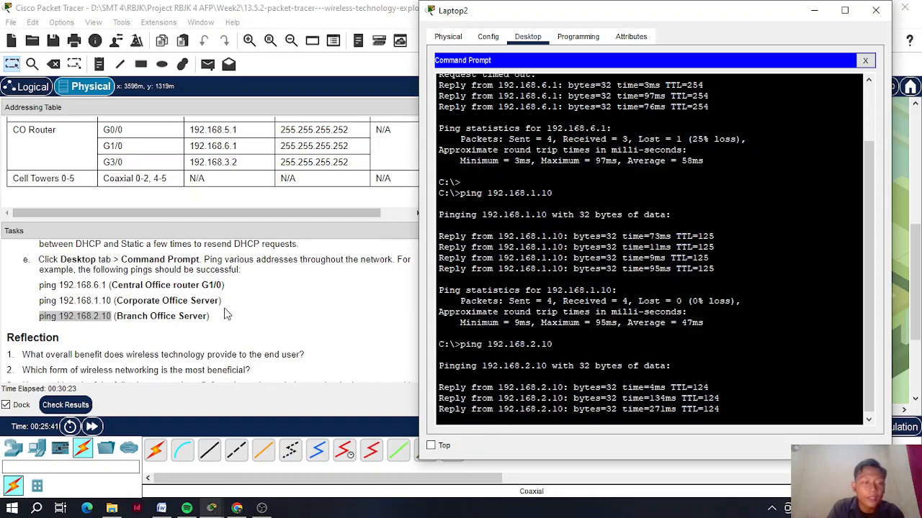
scroll(212, 323, down, 1)
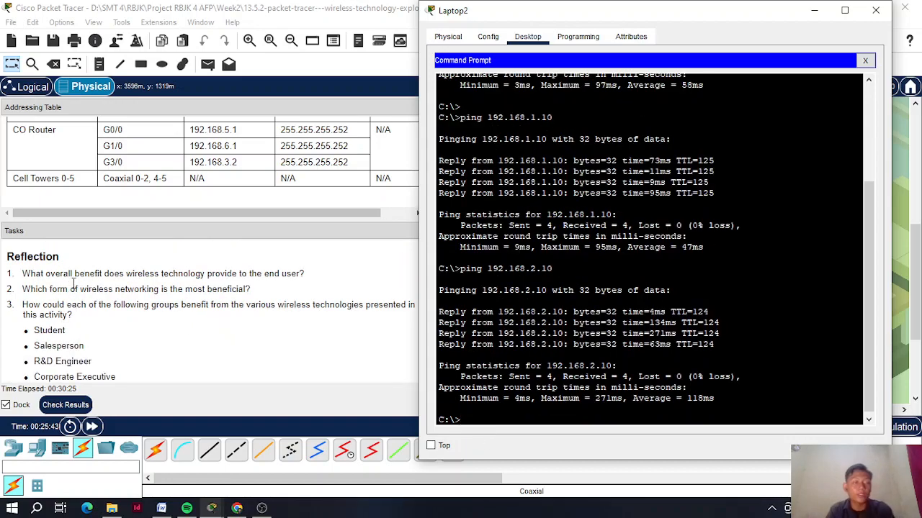
scroll(85, 288, up, 5)
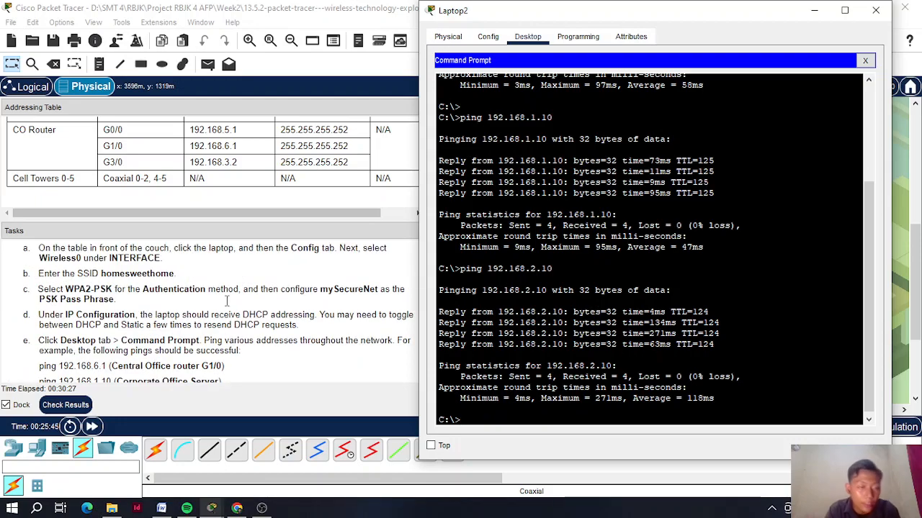
scroll(222, 305, up, 2)
scroll(222, 305, down, 2)
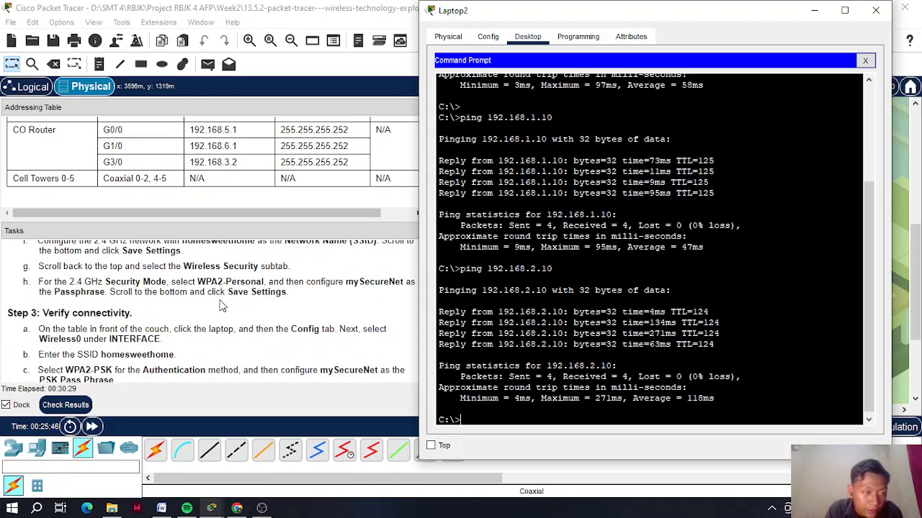
scroll(221, 306, down, 5)
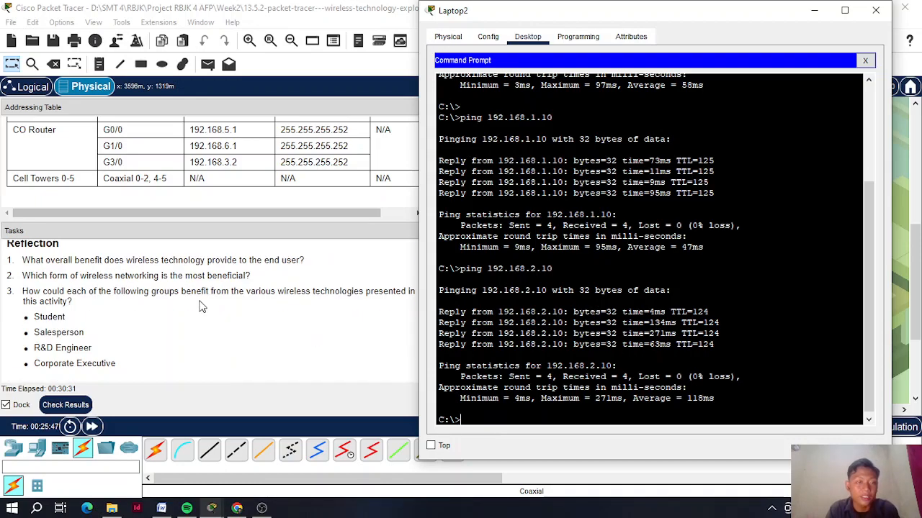
scroll(202, 306, up, 8)
scroll(70, 333, up, 4)
scroll(70, 333, up, 6)
- Bring the main workspace in front of Laptop2 and scroll the Tasks panel to Reflection
click(10, 283)
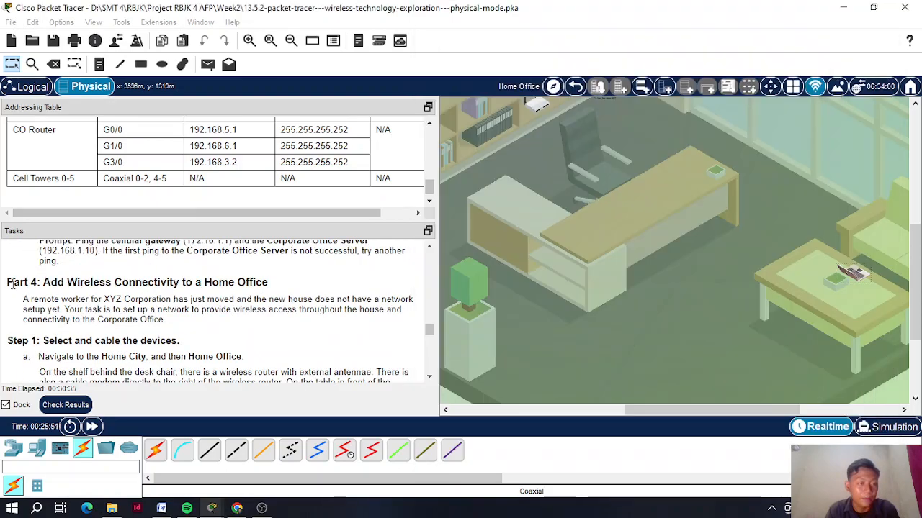
scroll(100, 302, down, 12)
scroll(107, 311, down, 4)
scroll(107, 311, up, 1)
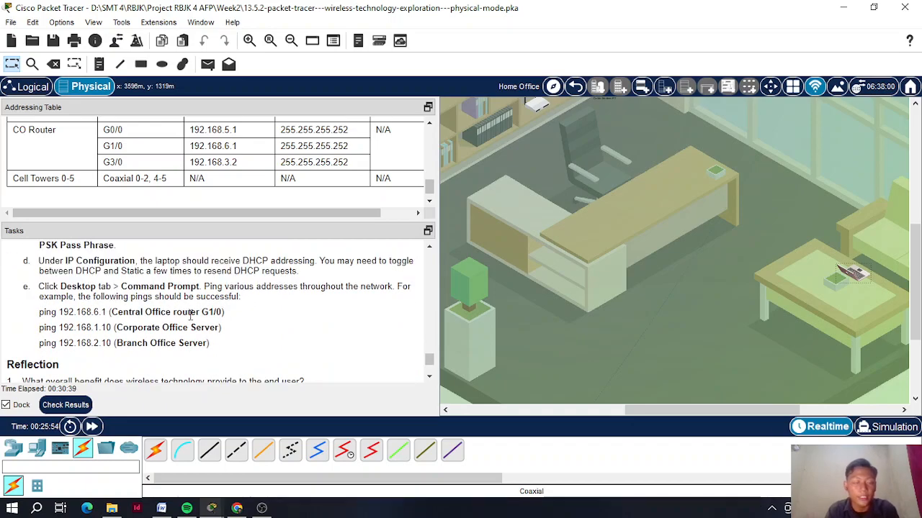
scroll(191, 317, down, 1)
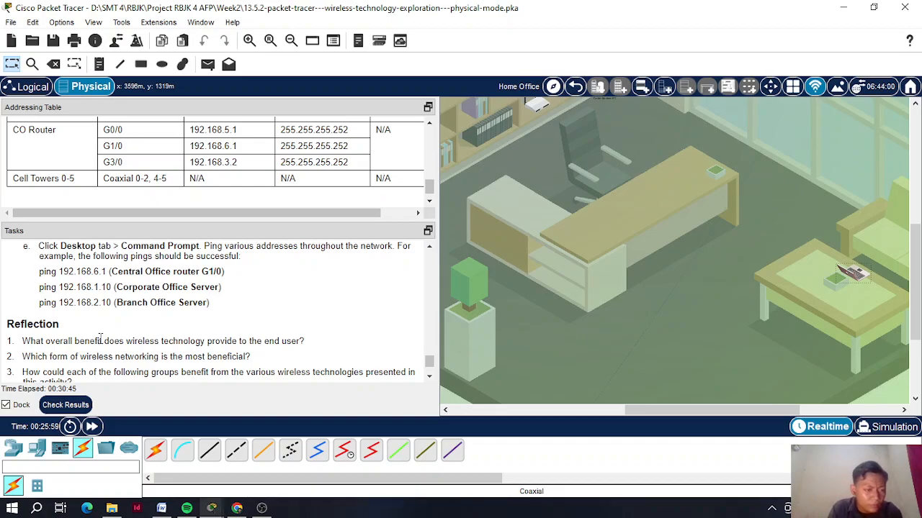
scroll(100, 338, down, 1)
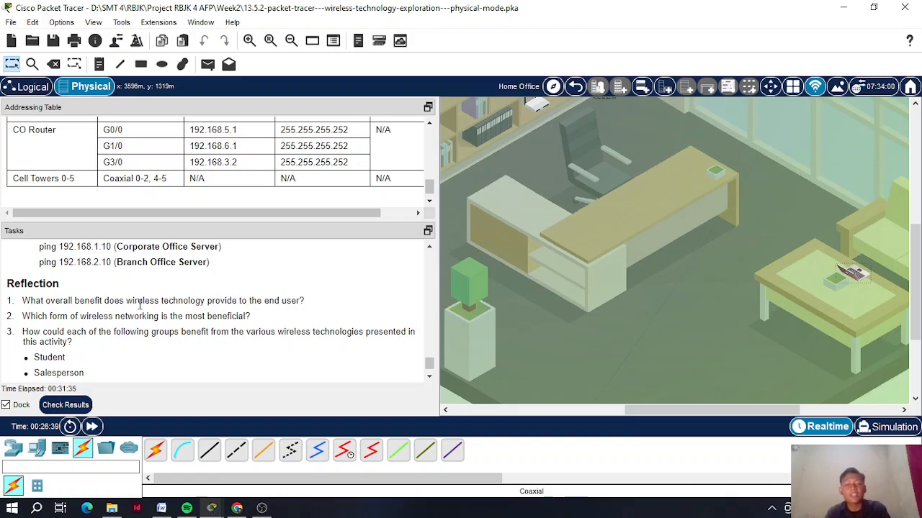
scroll(132, 308, down, 1)
drag(23, 276, 206, 277)
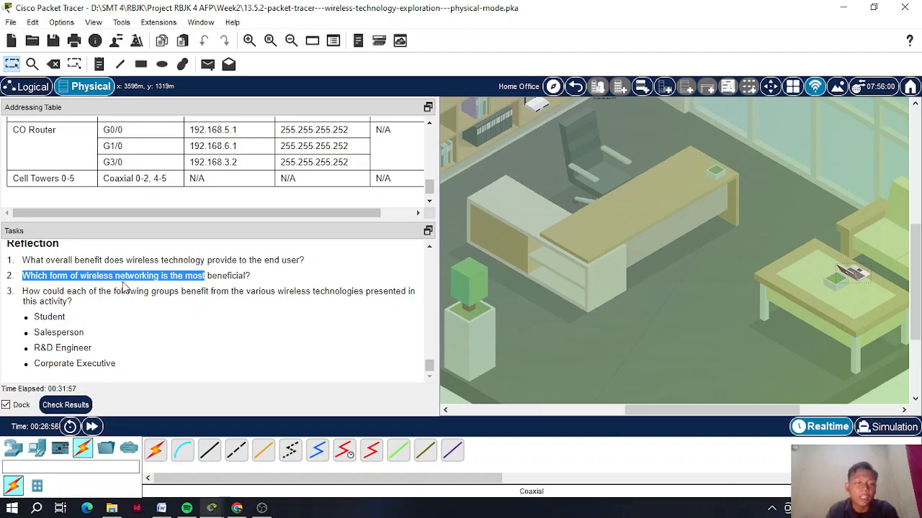
click(123, 287)
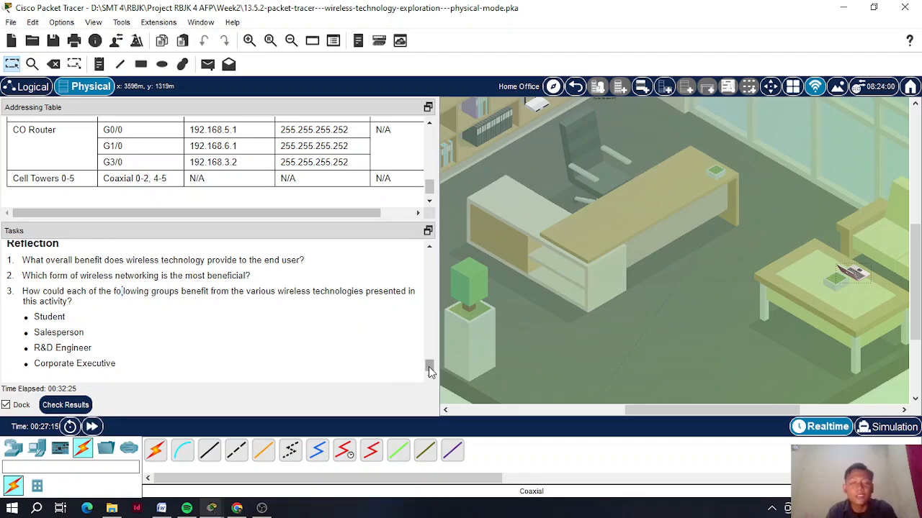
- Go back from the Home Office to Home City and enter the Coffee Shop
scroll(430, 367, up, 3)
scroll(431, 366, down, 3)
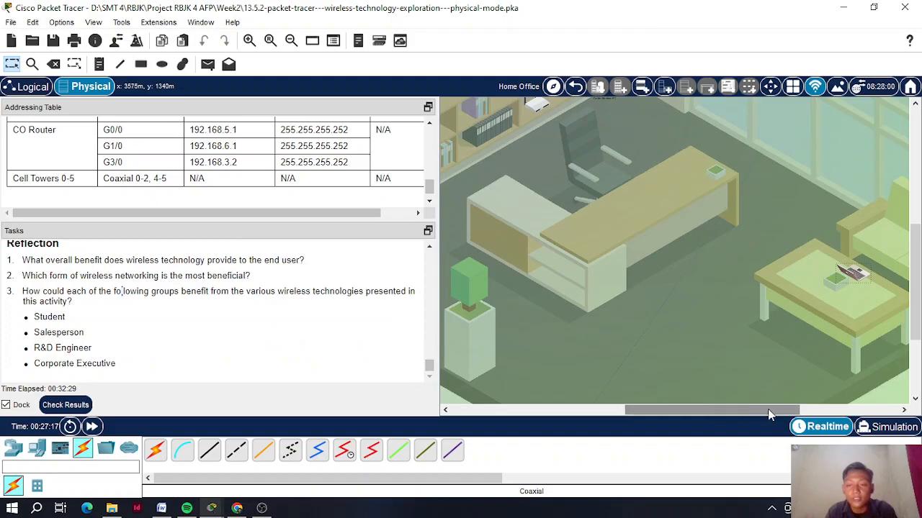
drag(719, 409, 787, 410)
drag(731, 409, 622, 410)
click(576, 86)
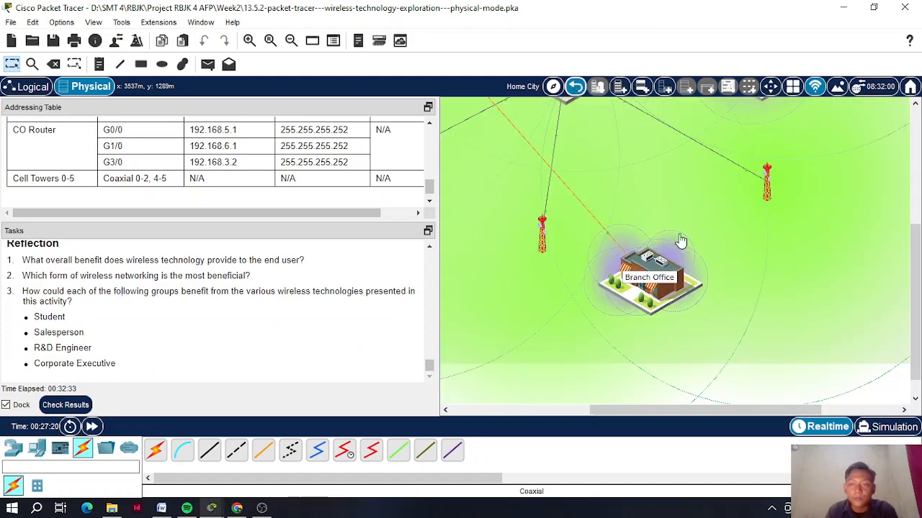
click(863, 134)
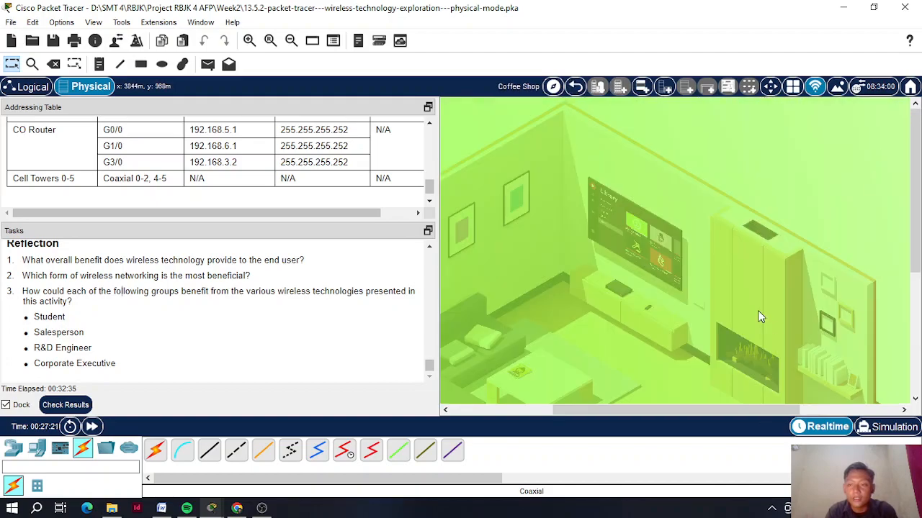
drag(727, 407, 708, 407)
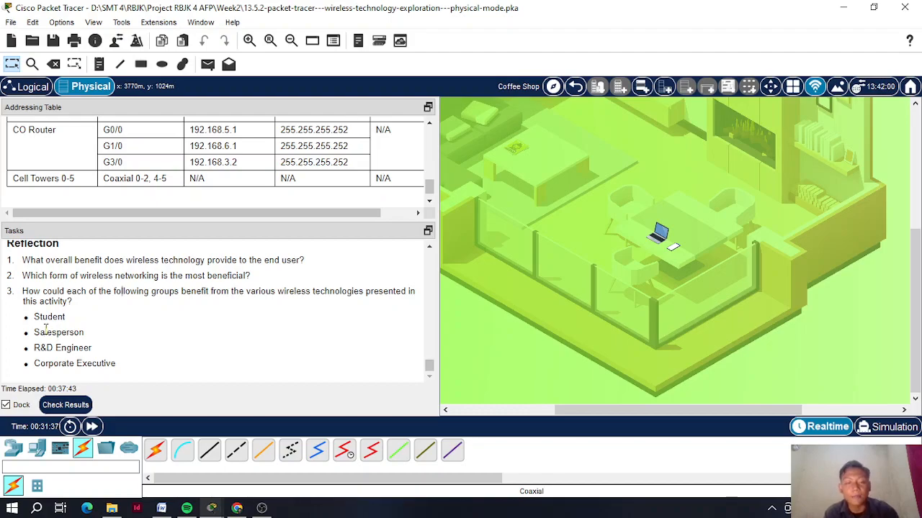
- Scroll the Tasks panel back up to Objectives, then switch to OBS Studio
scroll(193, 303, up, 10)
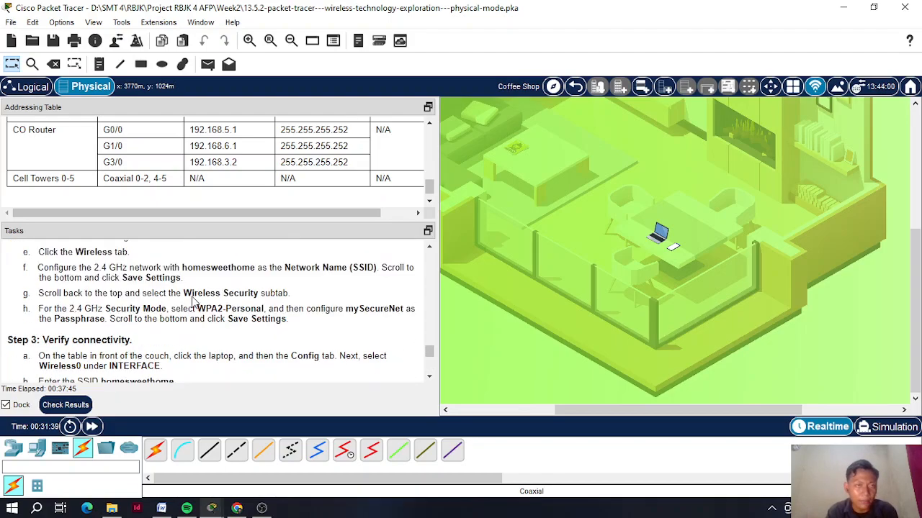
scroll(193, 302, up, 3)
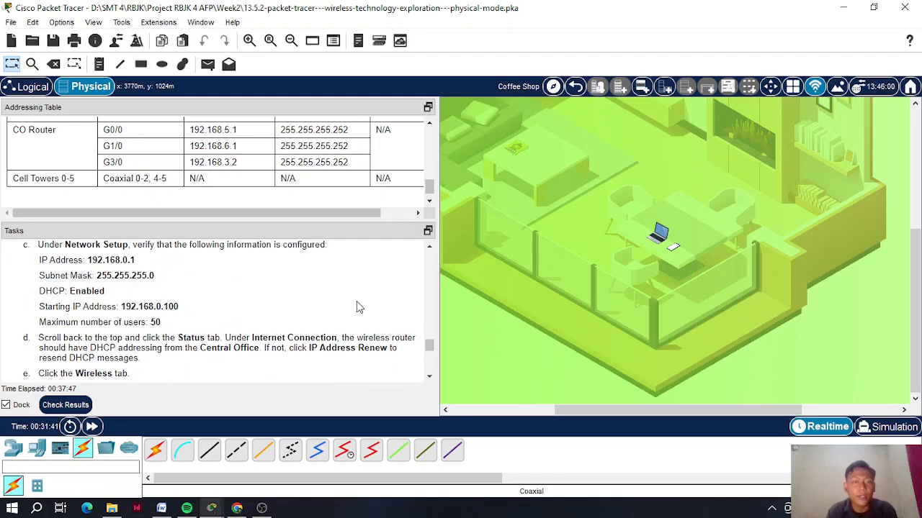
scroll(342, 309, down, 3)
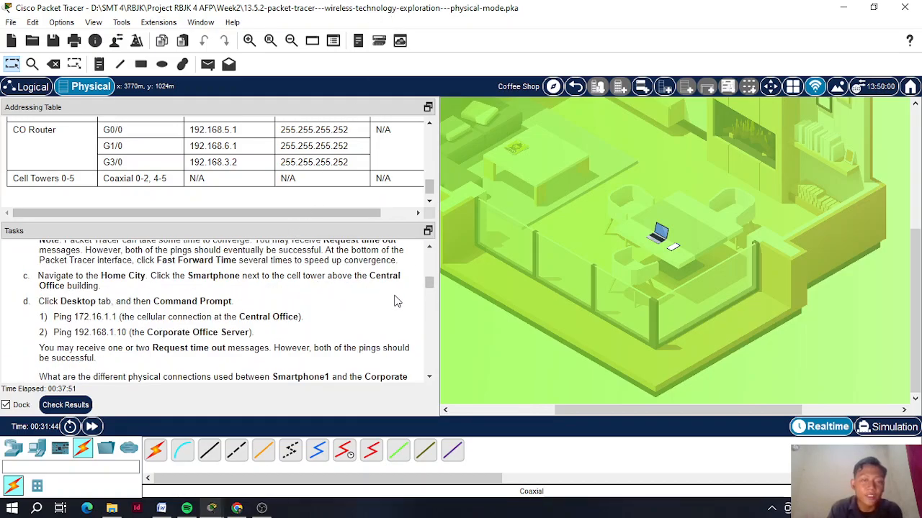
scroll(394, 301, up, 10)
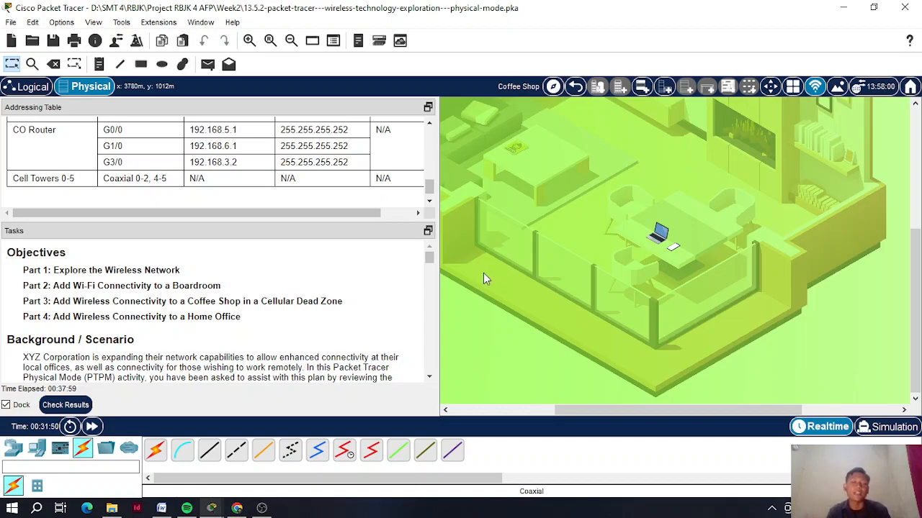
click(261, 508)
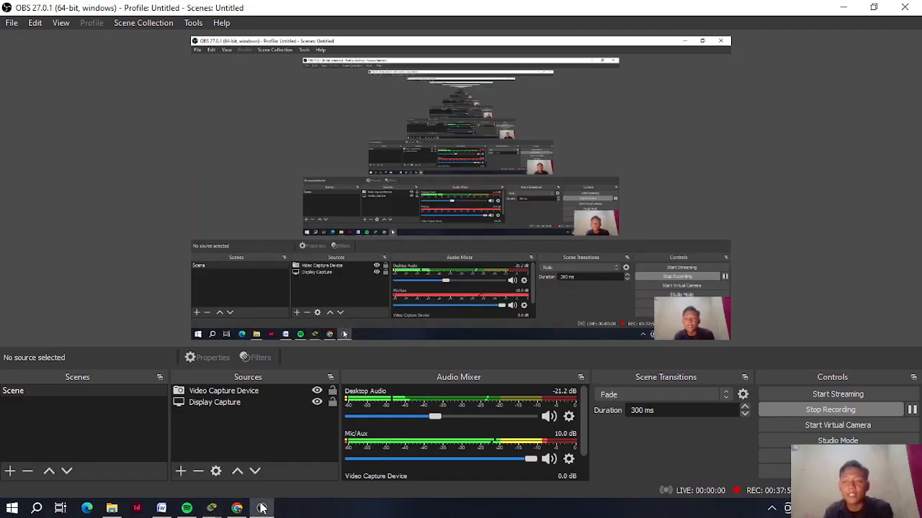